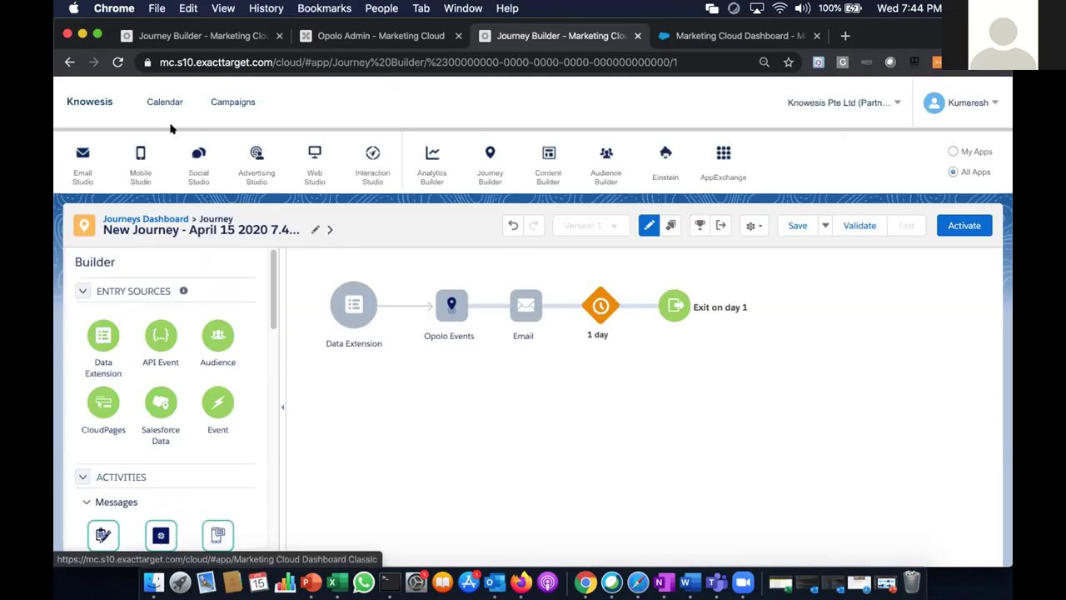
Step: Open Opolo Admin from AppExchange and display its Event Template list
{"action": "mouse_move", "coordinate": [722, 147]}
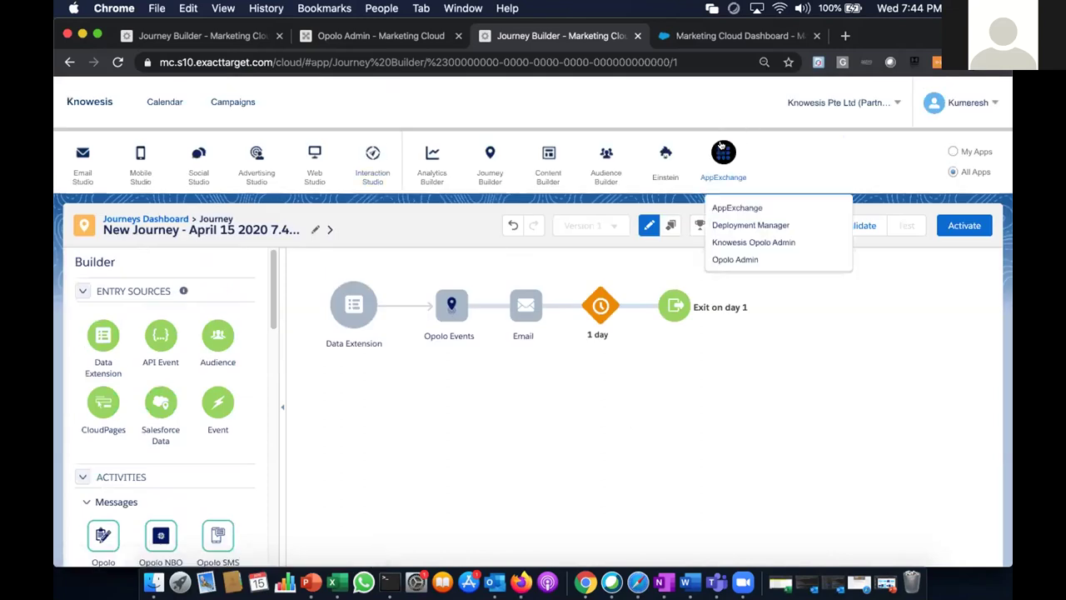
{"action": "left_click", "coordinate": [738, 259]}
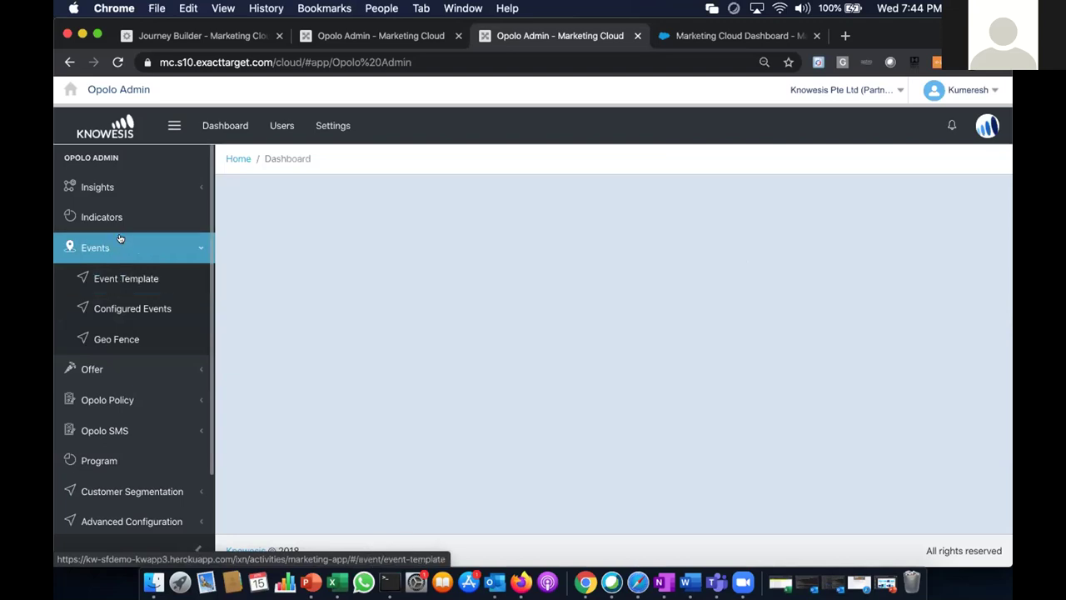
{"action": "left_click", "coordinate": [117, 279]}
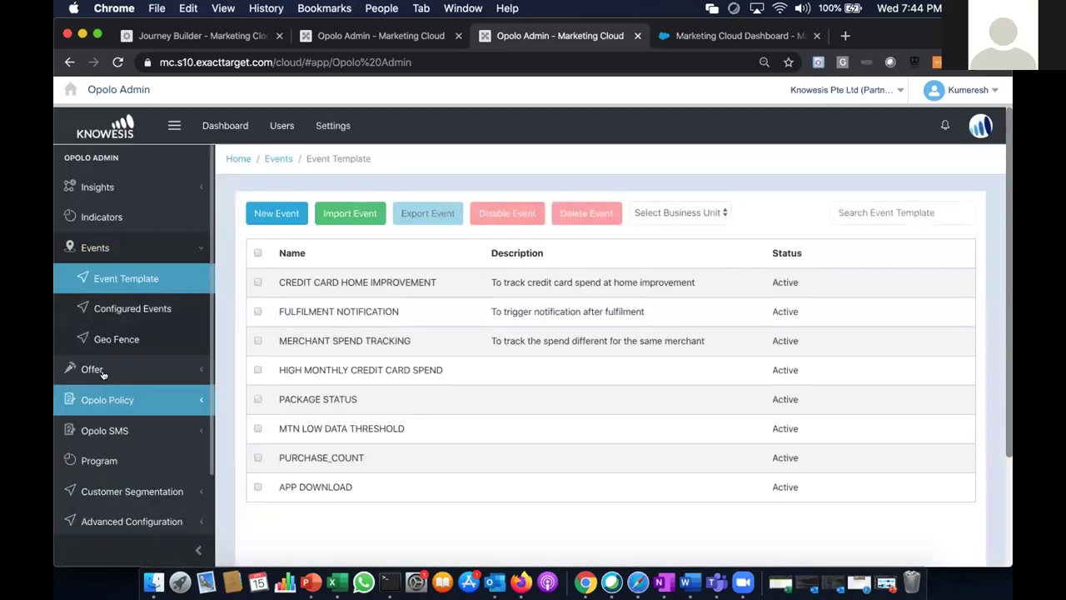
Step: Review the options available under Offer, Opolo Policy and Advanced Configuration in Opolo Admin
{"action": "left_click", "coordinate": [100, 371]}
{"action": "scroll", "coordinate": [112, 425], "scroll_direction": "down", "scroll_amount": 3}
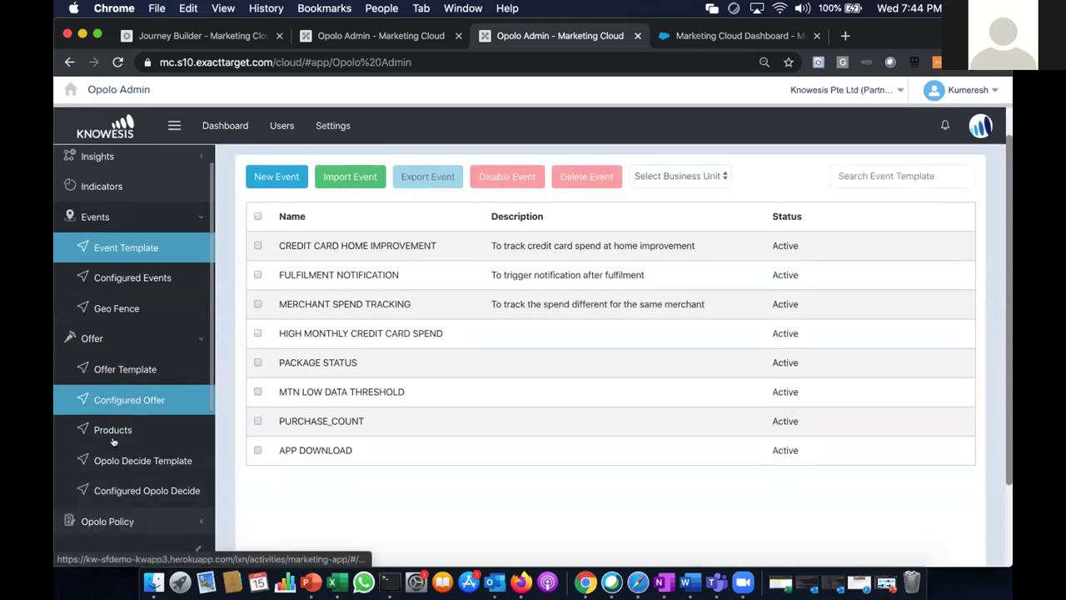
{"action": "left_click", "coordinate": [116, 406]}
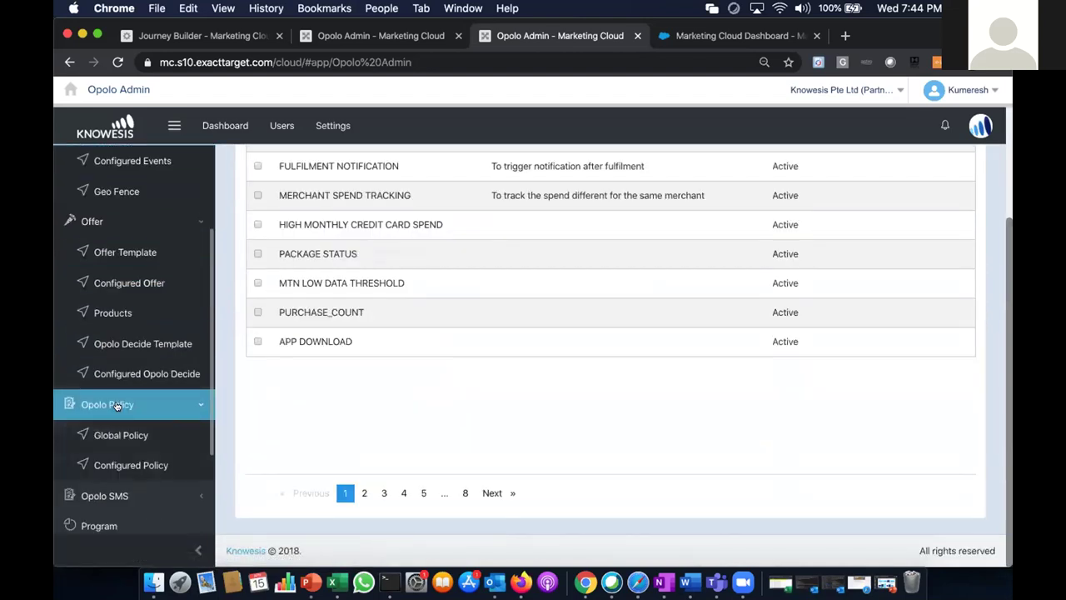
{"action": "scroll", "coordinate": [117, 408], "scroll_direction": "down", "scroll_amount": 3}
{"action": "left_click", "coordinate": [114, 454]}
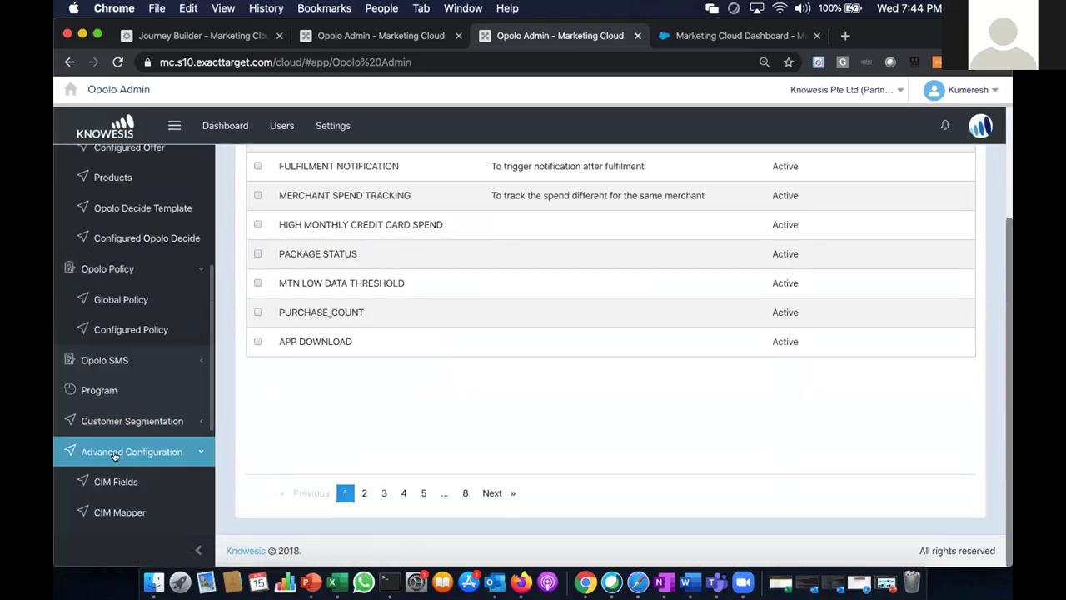
{"action": "scroll", "coordinate": [114, 456], "scroll_direction": "down", "scroll_amount": 3}
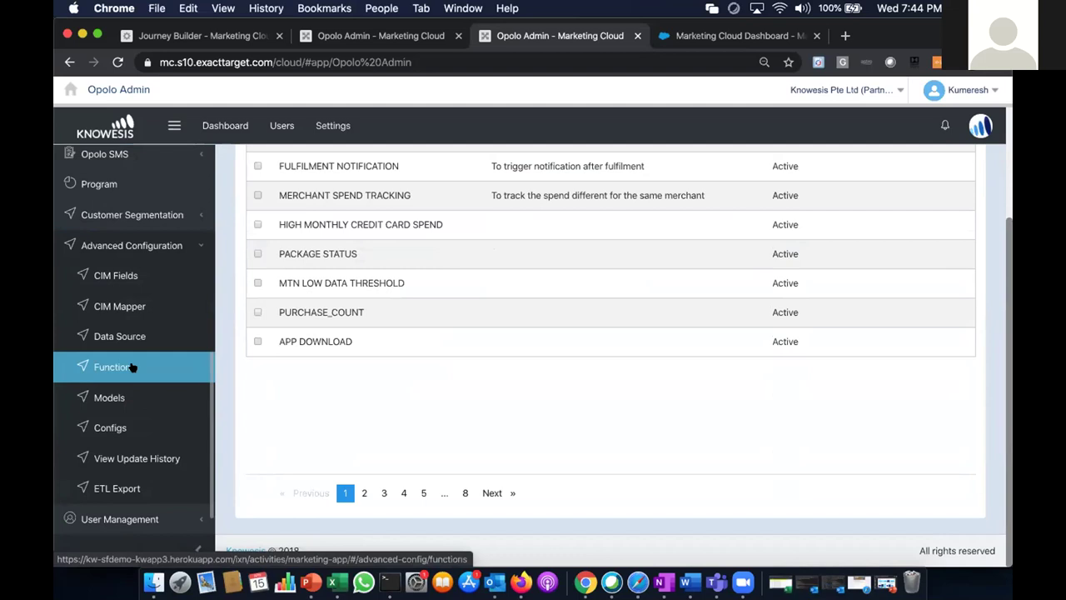
Step: Switch to the SFMC Trailblazer April Meet Up presentation in PowerPoint to view the new credit card onboarding slide
{"action": "left_click", "coordinate": [310, 581]}
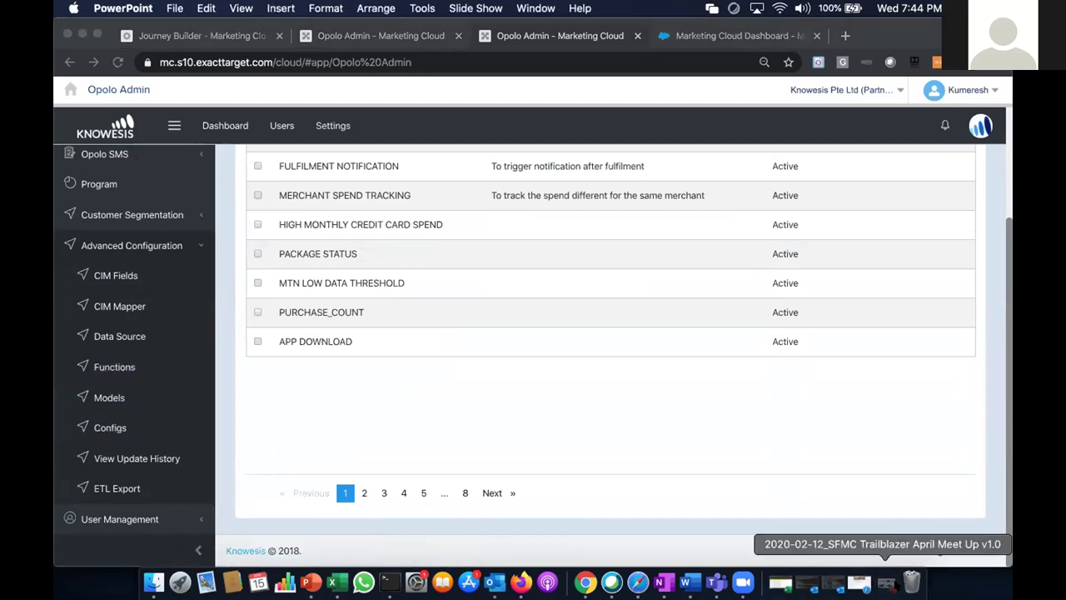
{"action": "left_click", "coordinate": [887, 582]}
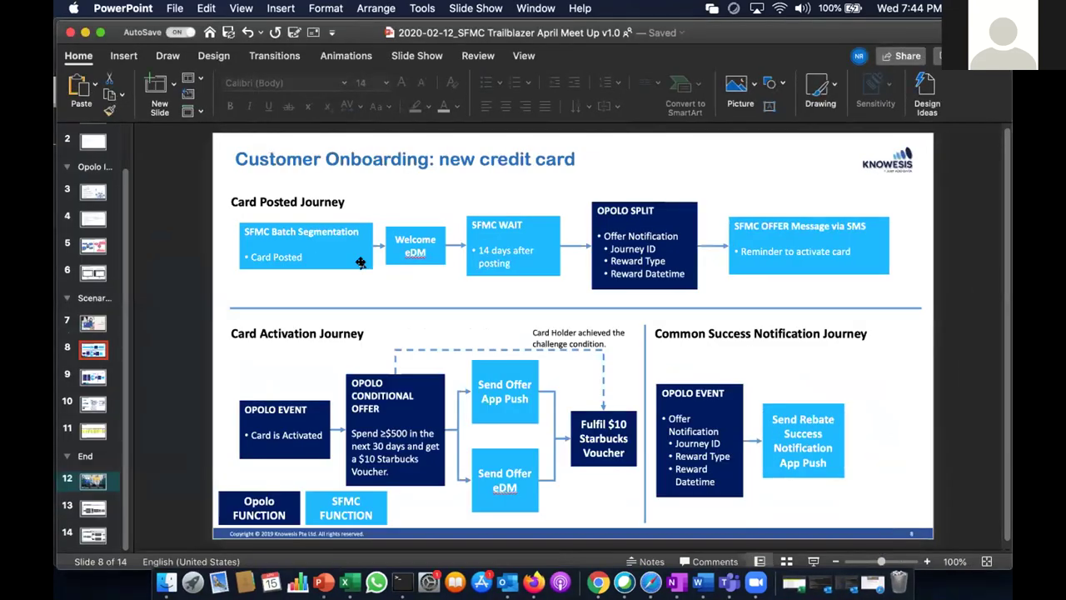
Step: Return to Marketing Cloud in Chrome and open the MB Card Shipped journey in Journey Builder
{"action": "left_click", "coordinate": [598, 582]}
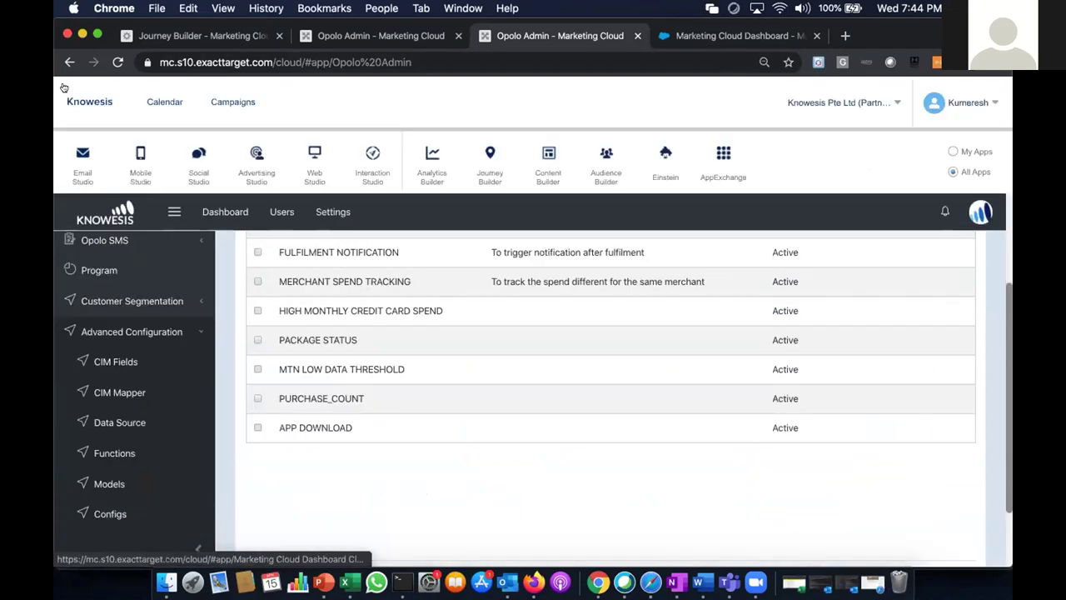
{"action": "mouse_move", "coordinate": [437, 182]}
{"action": "mouse_move", "coordinate": [490, 171]}
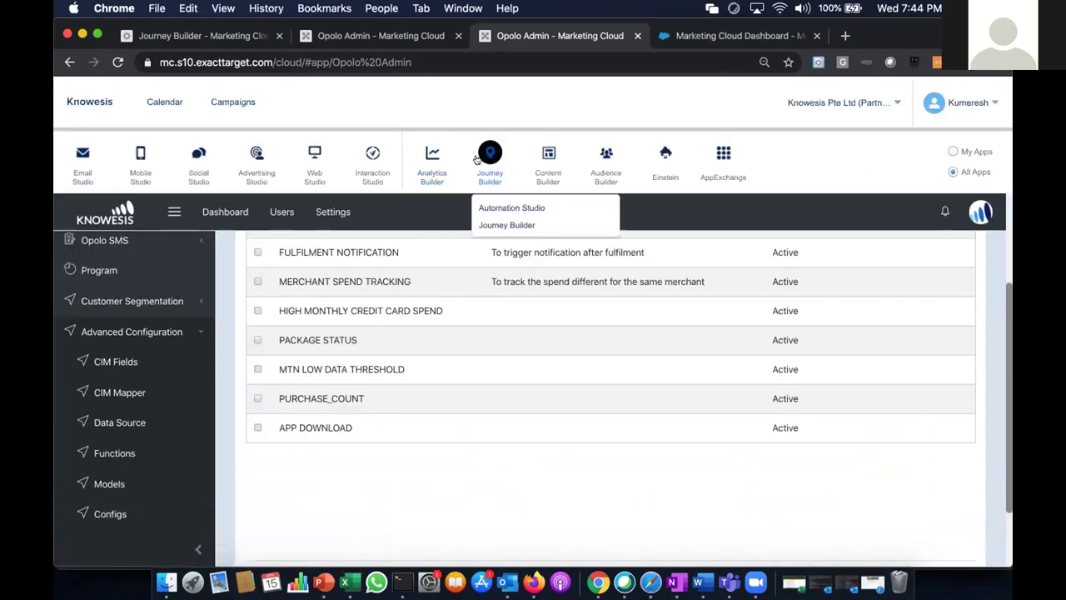
{"action": "left_click", "coordinate": [490, 218]}
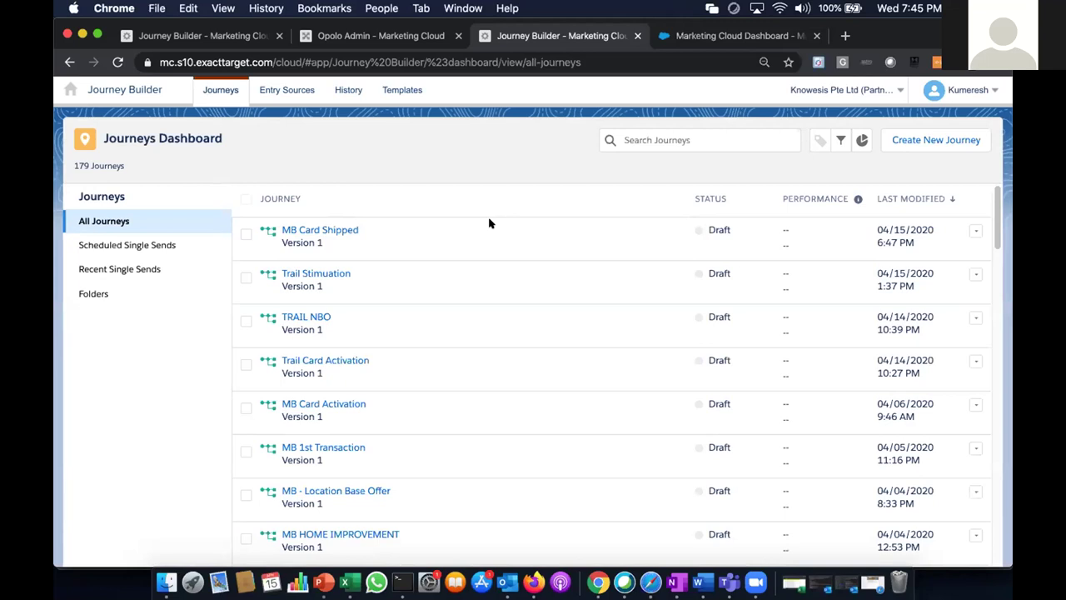
{"action": "left_click", "coordinate": [319, 231]}
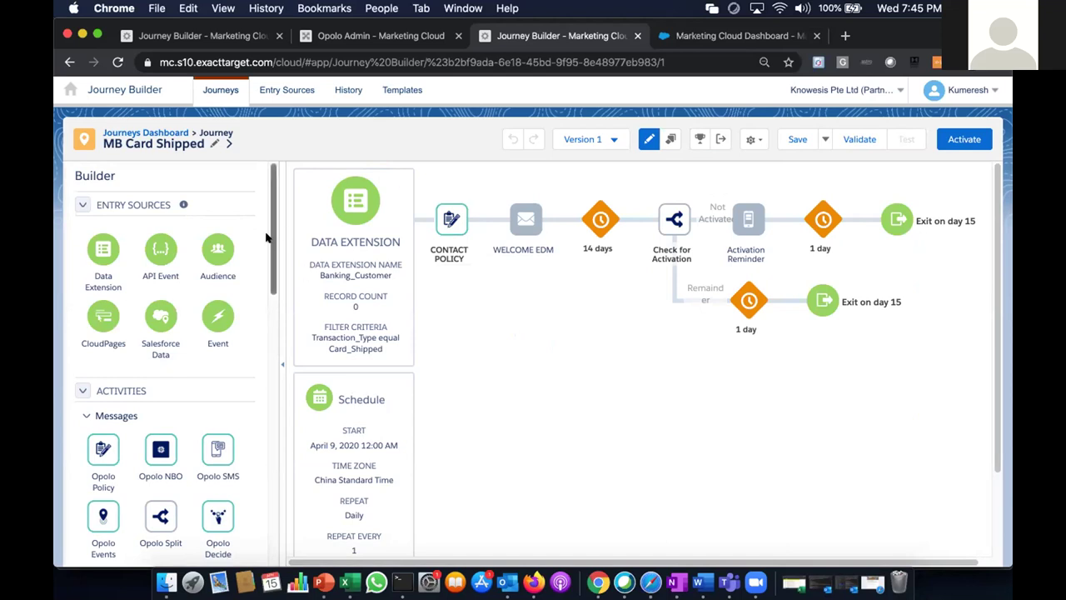
Step: Add an Opolo Policy activity between the contact policy and the welcome eDM, with its contact policy set to Bypass contact policy
{"action": "left_click_drag", "start_coordinate": [270, 238], "coordinate": [269, 267]}
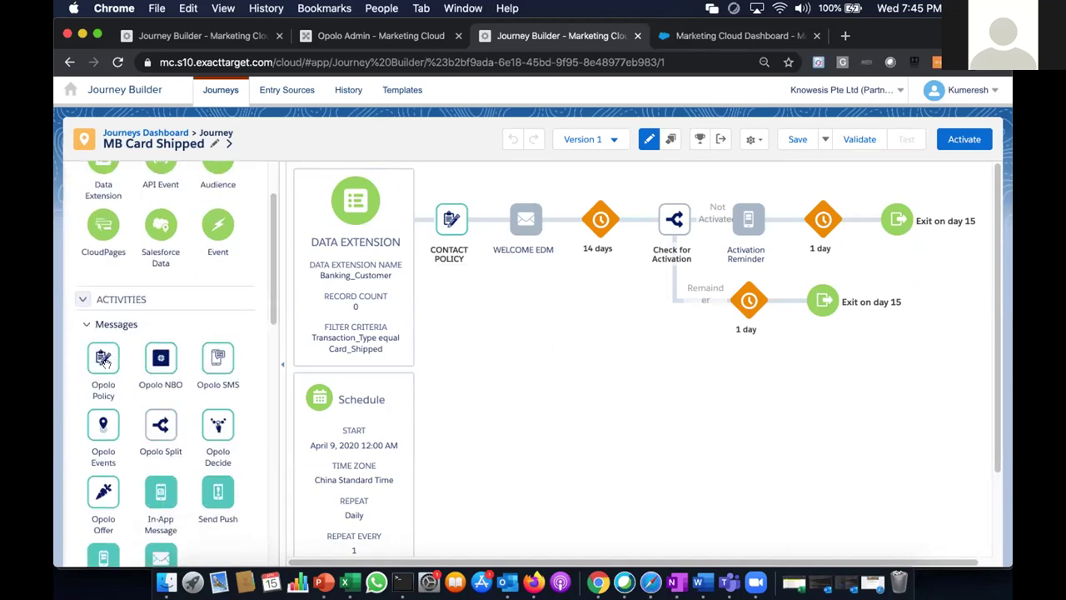
{"action": "left_click_drag", "start_coordinate": [100, 360], "coordinate": [476, 217]}
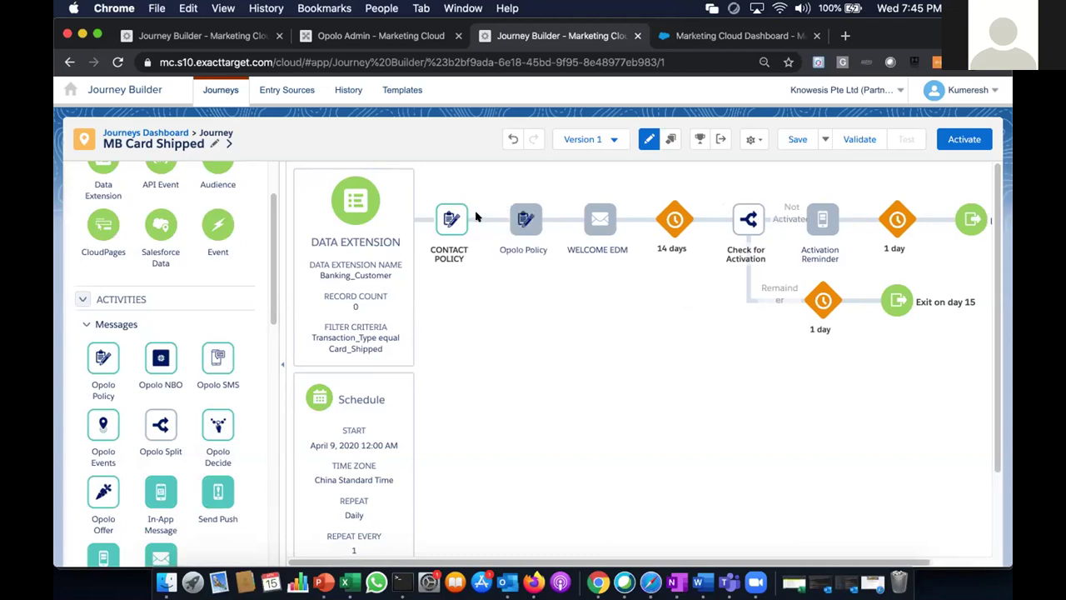
{"action": "left_click", "coordinate": [525, 227]}
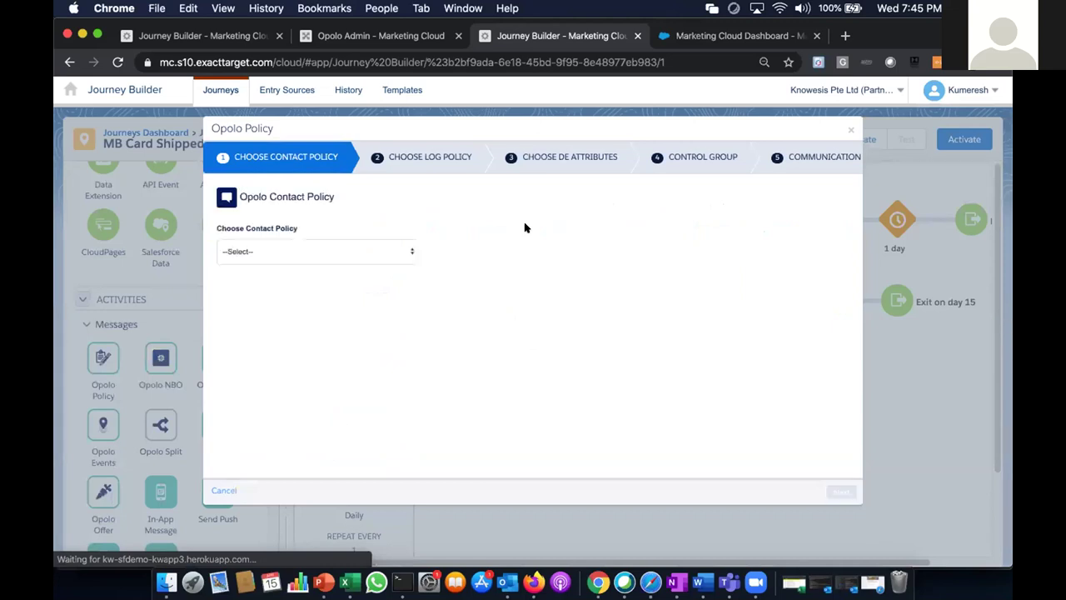
{"action": "left_click", "coordinate": [408, 250]}
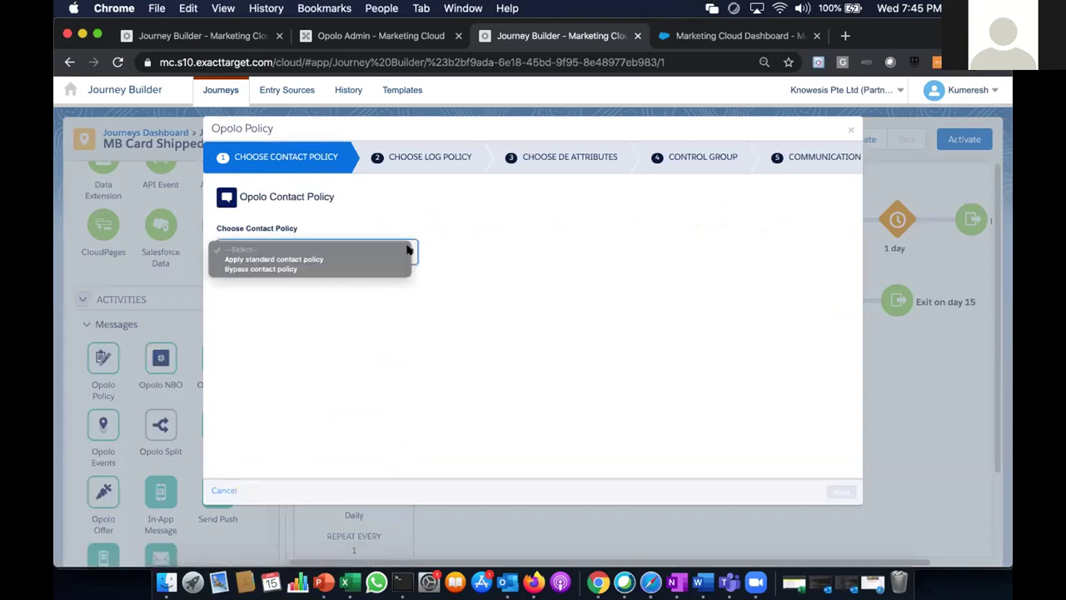
{"action": "left_click", "coordinate": [321, 270]}
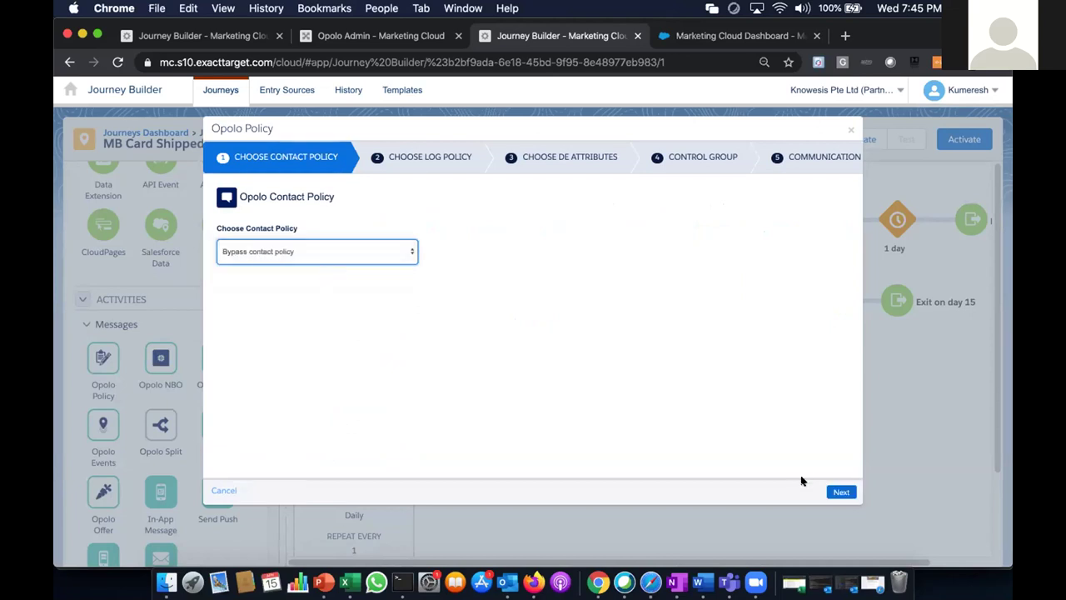
{"action": "left_click", "coordinate": [838, 492]}
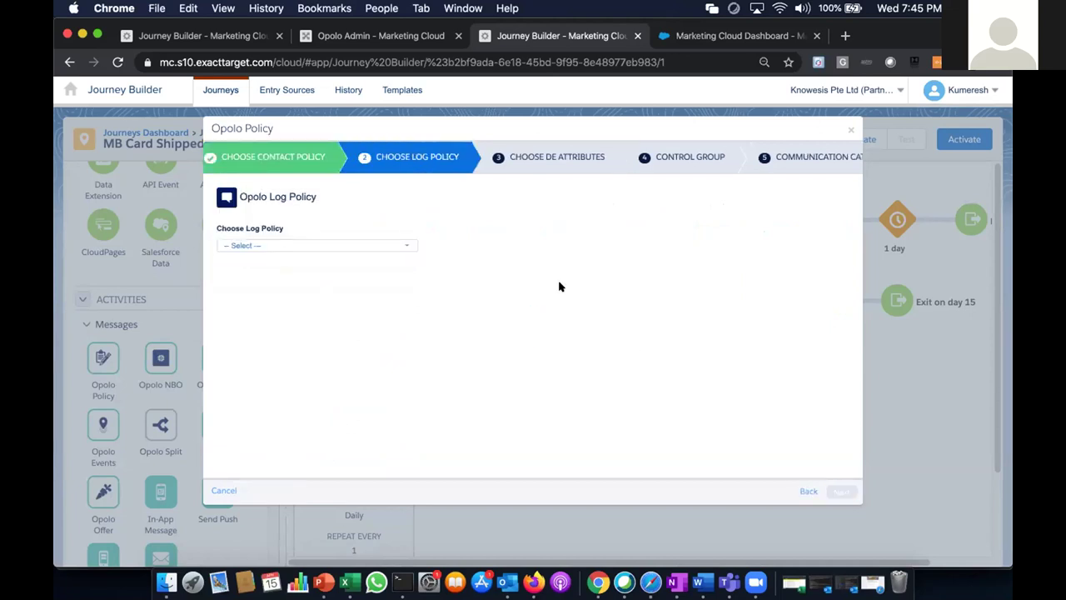
Step: Set the new activity's log policy to Log As Contact and accept None as the control group
{"action": "left_click", "coordinate": [403, 245]}
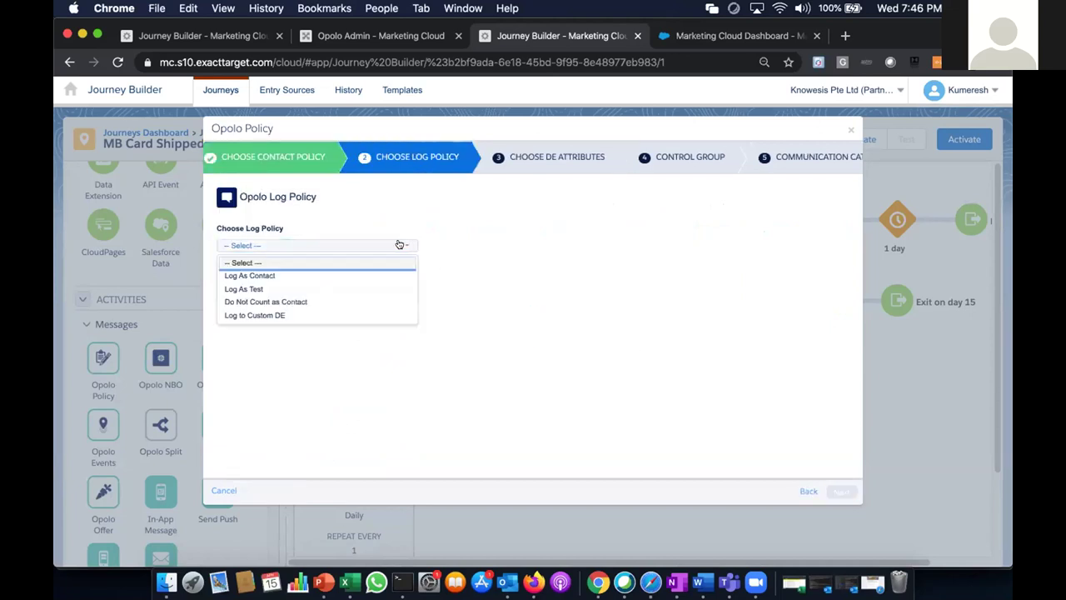
{"action": "left_click", "coordinate": [291, 275]}
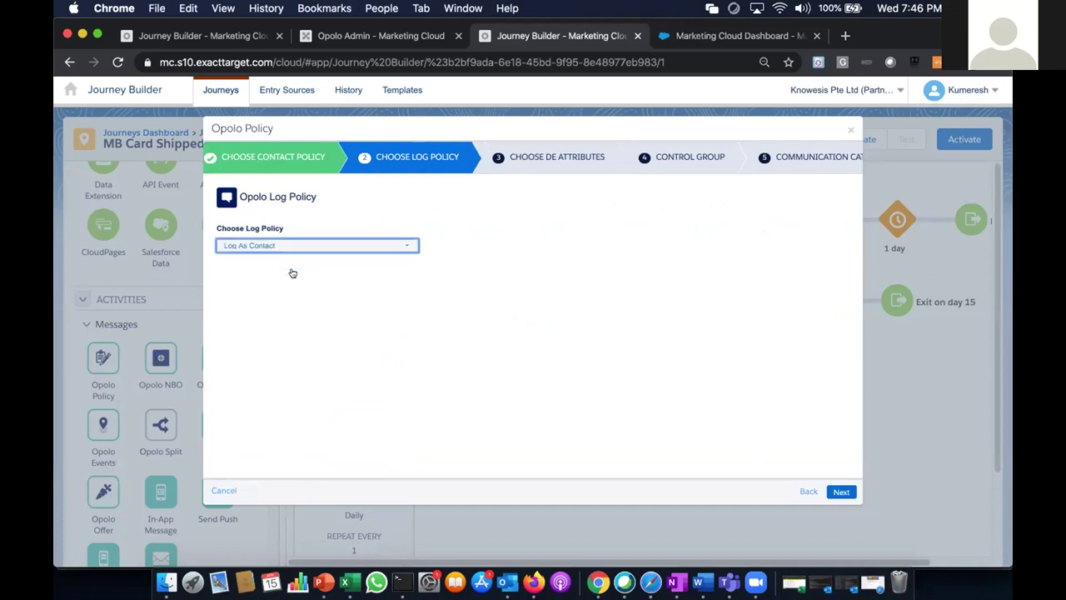
{"action": "left_click", "coordinate": [837, 492]}
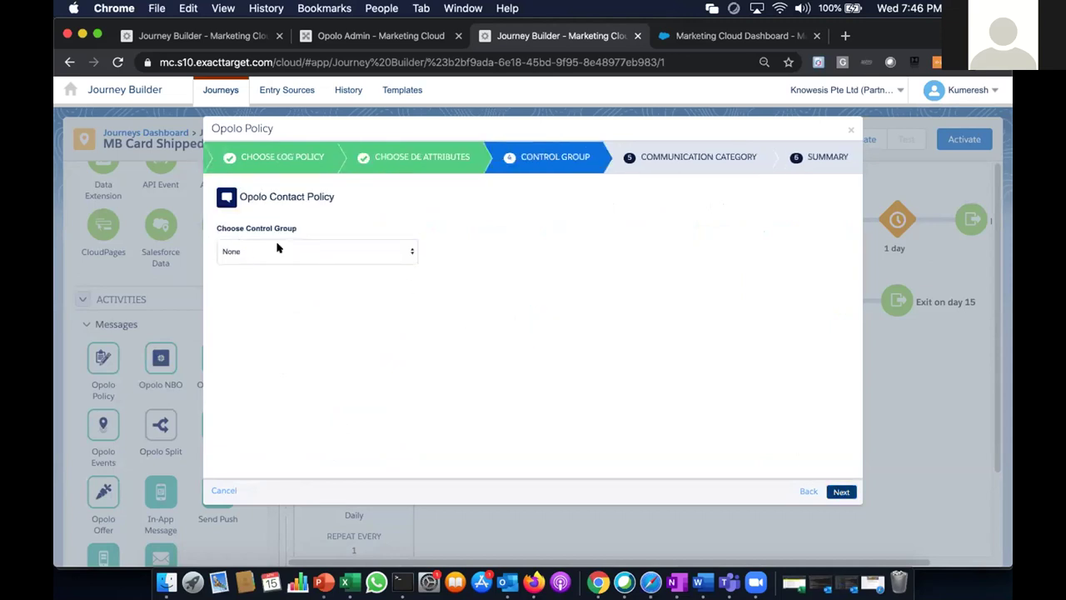
{"action": "left_click", "coordinate": [840, 491]}
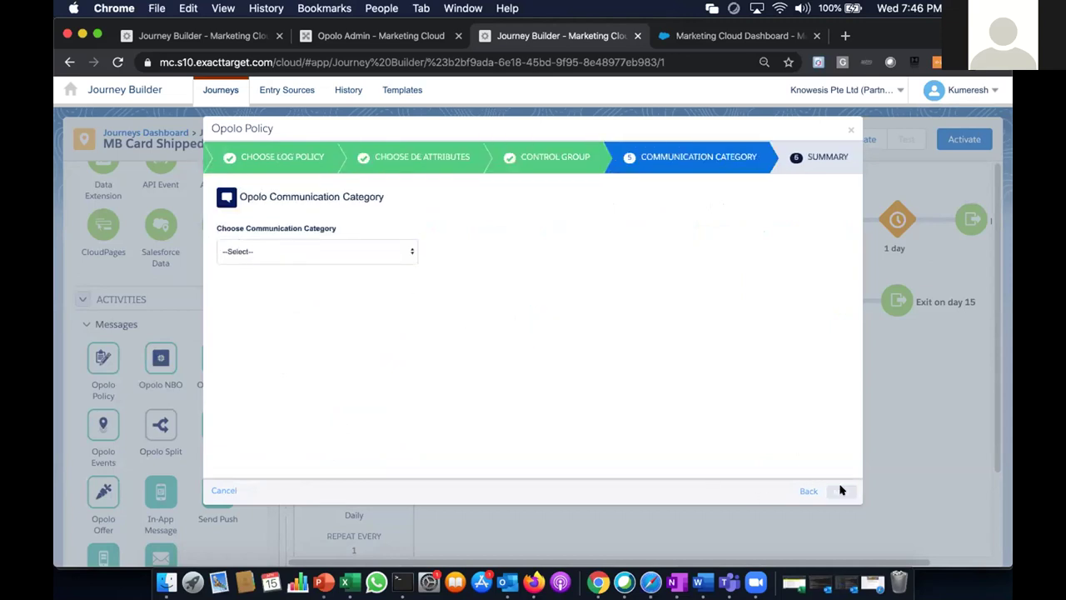
Step: Choose Notification/alert-FYI-only as the communication category and finish the Opolo Policy setup
{"action": "left_click", "coordinate": [379, 251]}
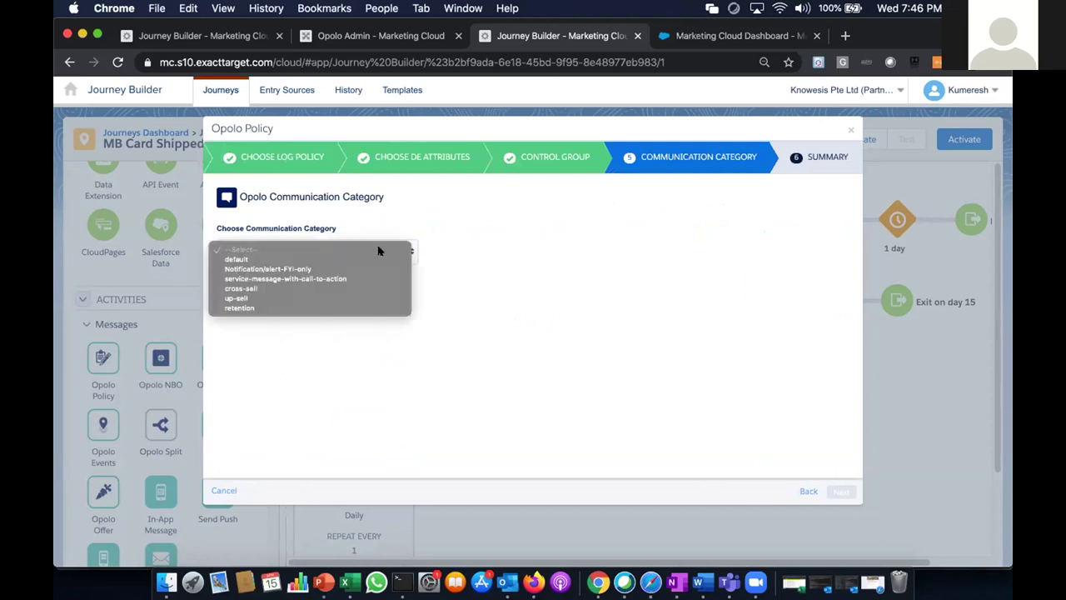
{"action": "left_click", "coordinate": [320, 268]}
{"action": "left_click", "coordinate": [837, 493]}
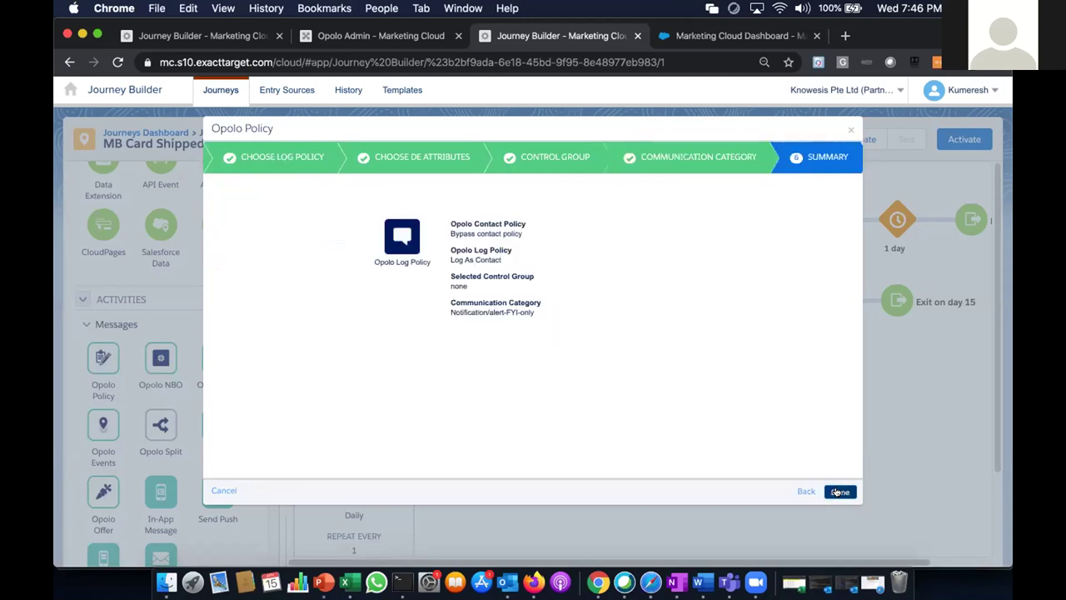
{"action": "left_click", "coordinate": [837, 492]}
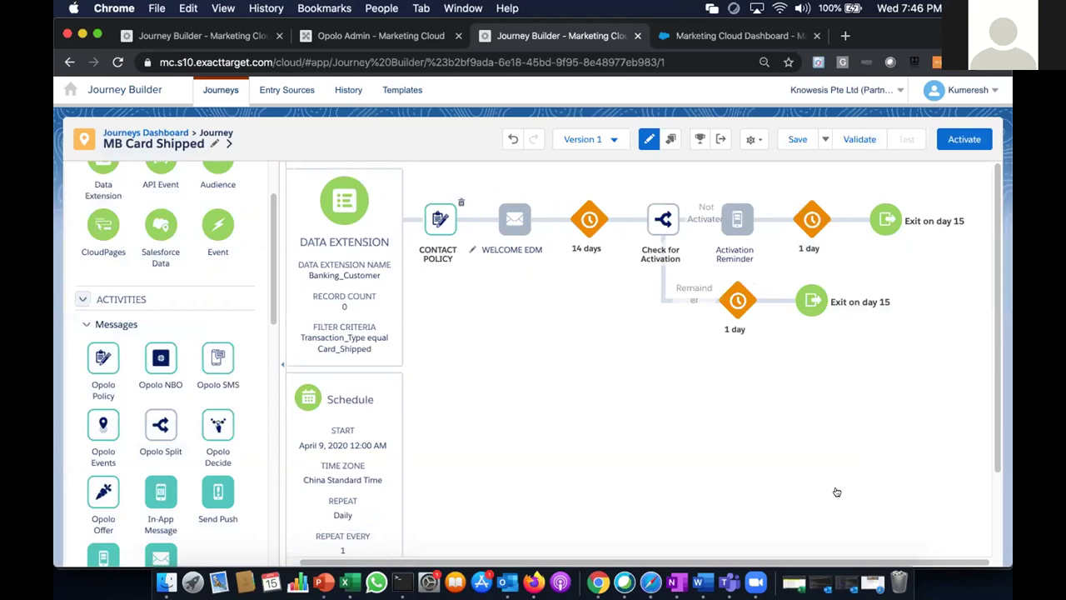
Step: Open the Telecom business unit's global policy for editing in the other Opolo Admin session
{"action": "left_click", "coordinate": [381, 35]}
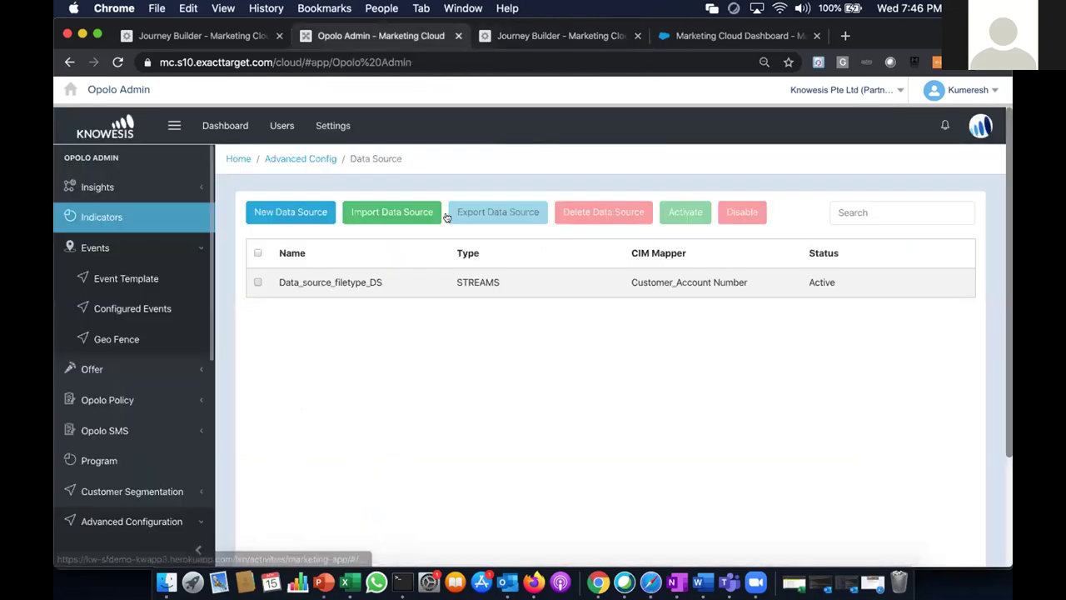
{"action": "left_click", "coordinate": [115, 398]}
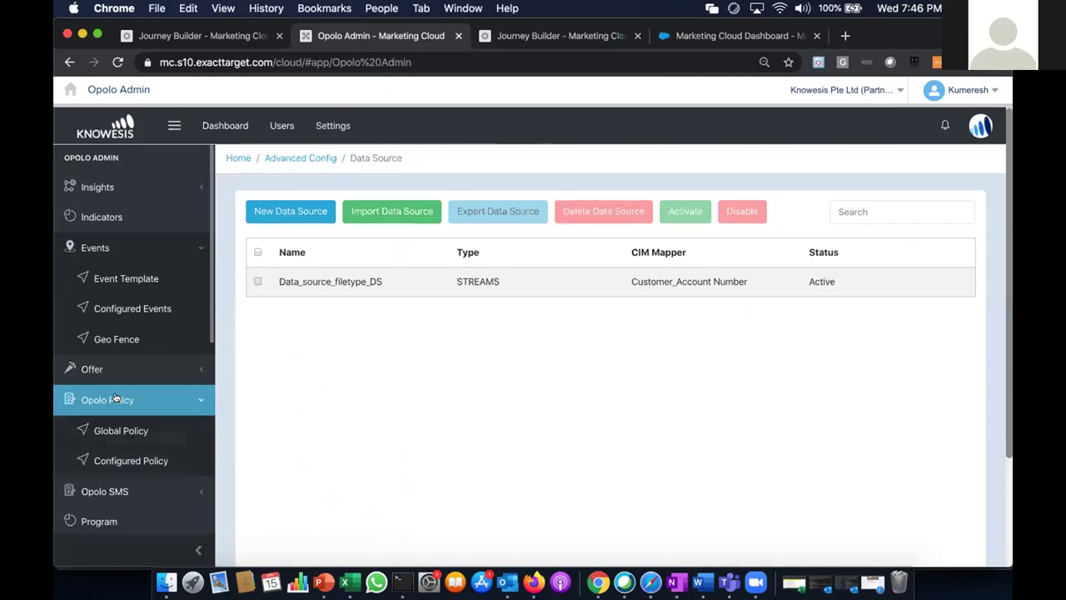
{"action": "scroll", "coordinate": [116, 367], "scroll_direction": "down", "scroll_amount": 3}
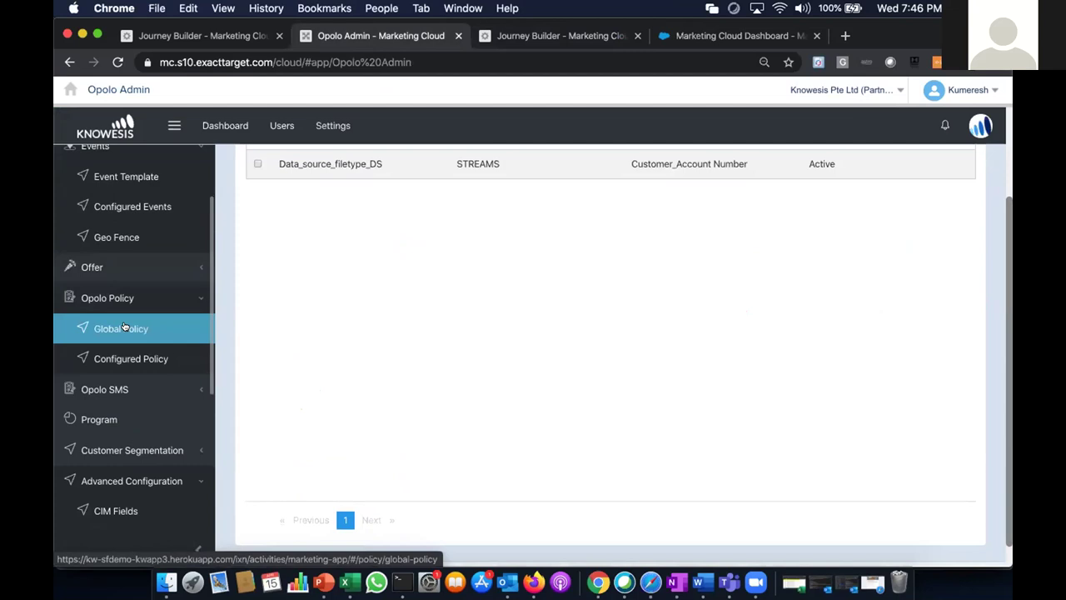
{"action": "left_click", "coordinate": [123, 328]}
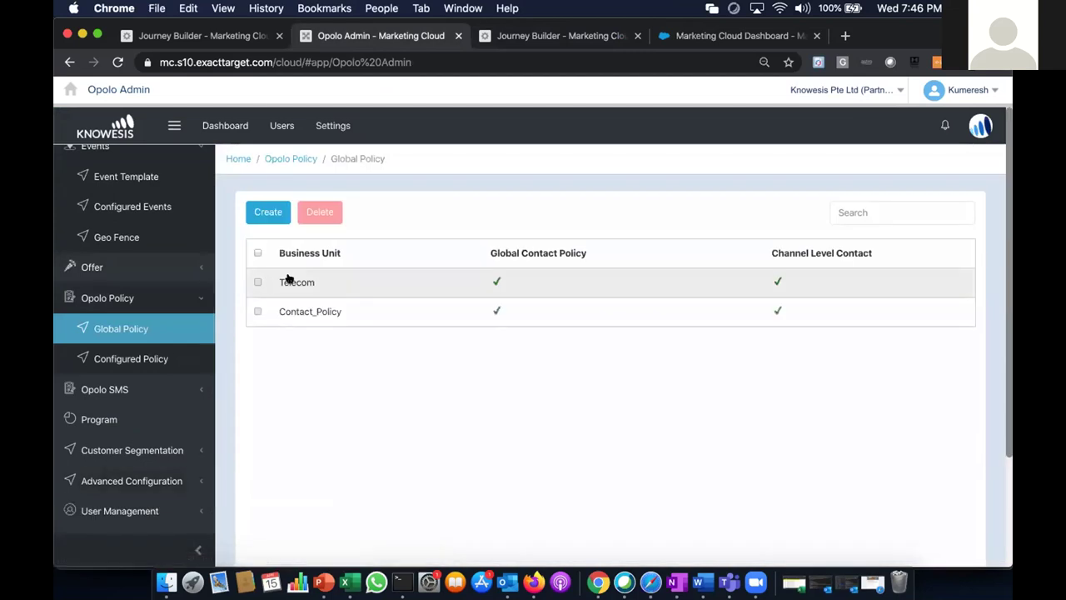
{"action": "left_click", "coordinate": [292, 282]}
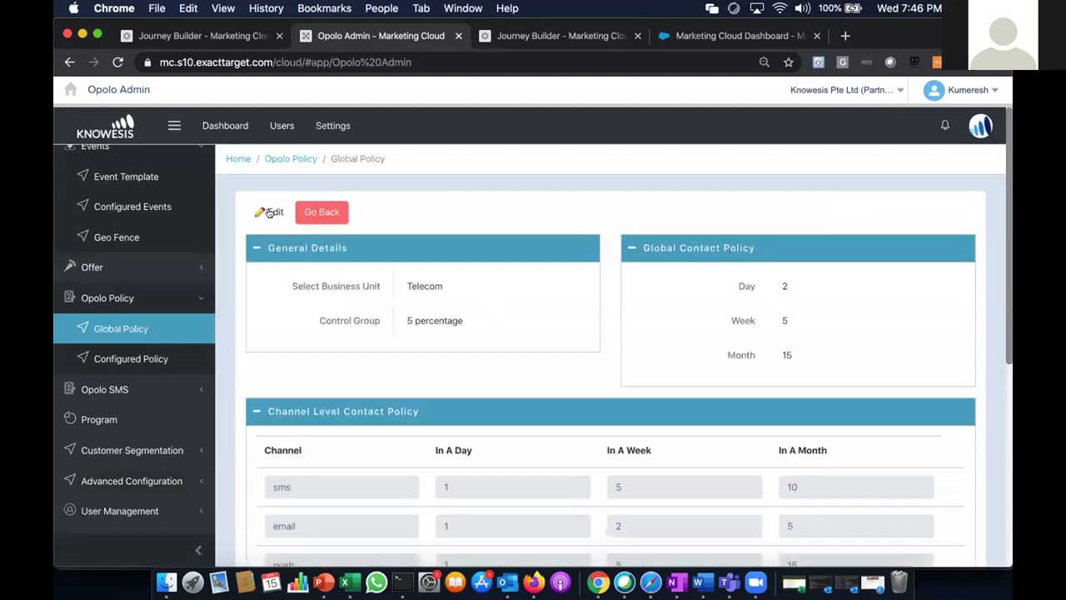
{"action": "left_click", "coordinate": [269, 213]}
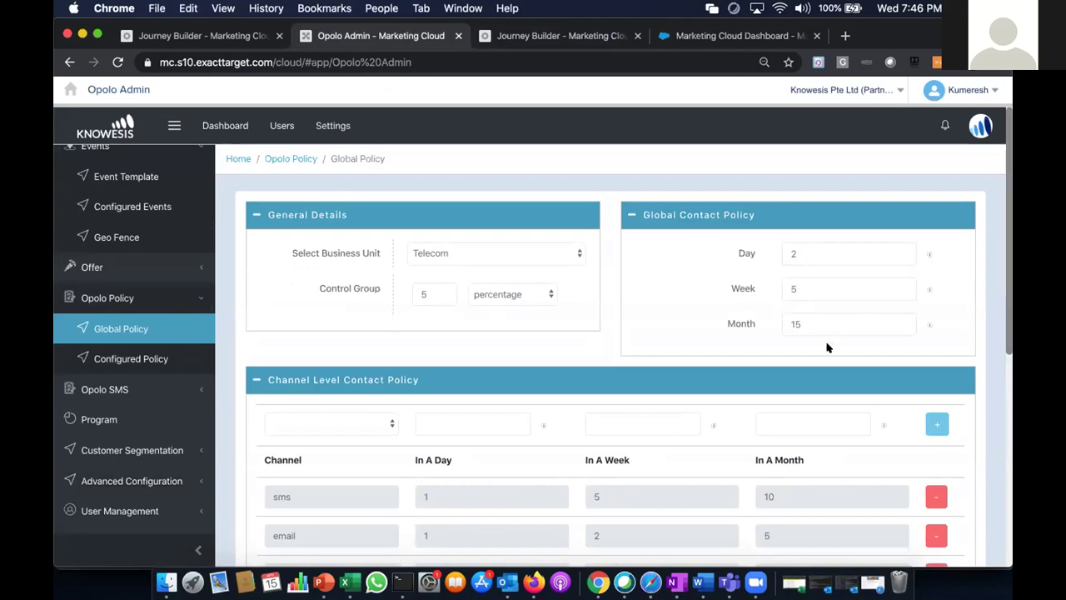
Step: Examine the Channel Level Contact Policy limits and the channels that can be added, without choosing one
{"action": "scroll", "coordinate": [827, 347], "scroll_direction": "down", "scroll_amount": 4}
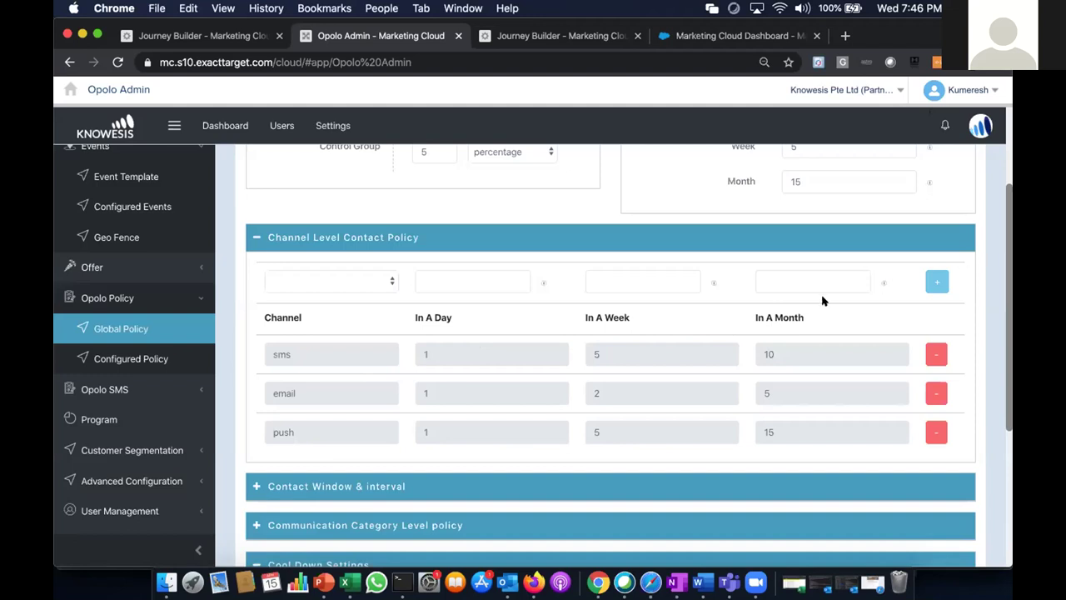
{"action": "left_click", "coordinate": [387, 285]}
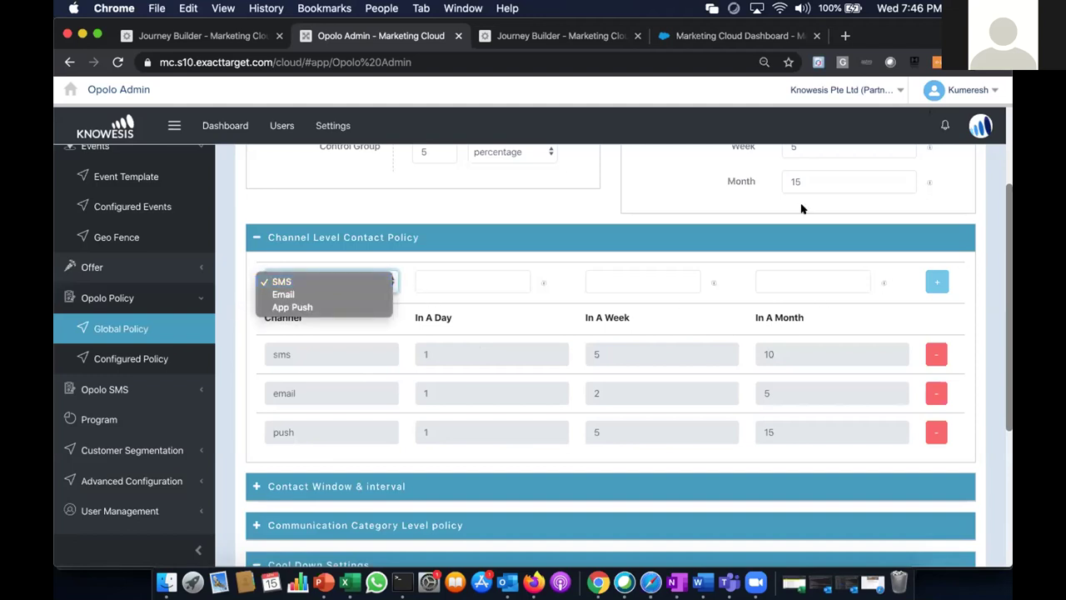
{"action": "left_click", "coordinate": [1005, 200]}
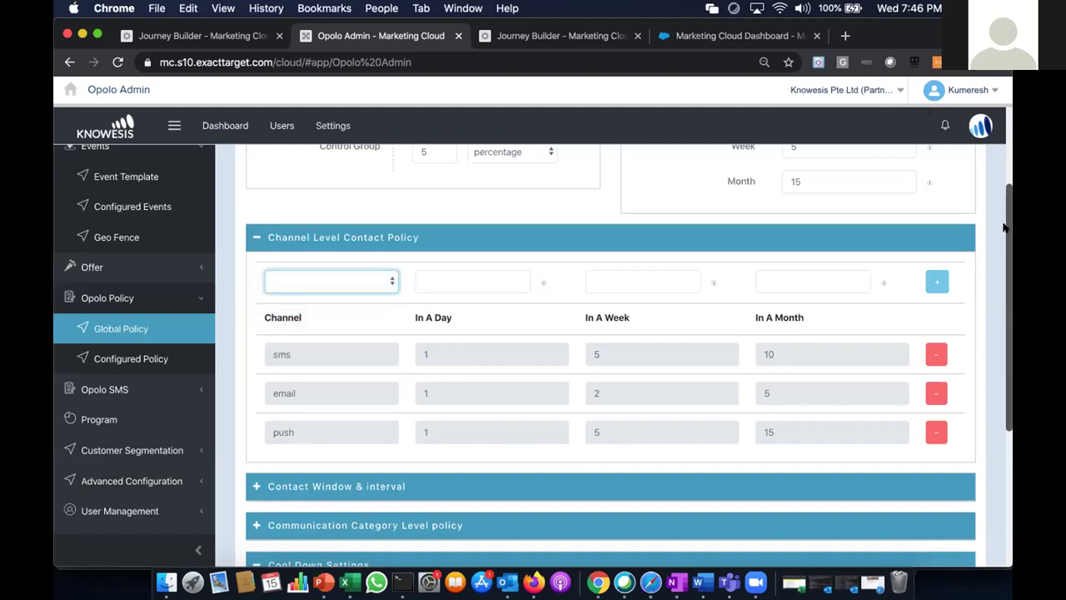
Step: Examine the contact window start times, end times and minimum intervals set for each channel in the global policy
{"action": "left_click", "coordinate": [254, 491]}
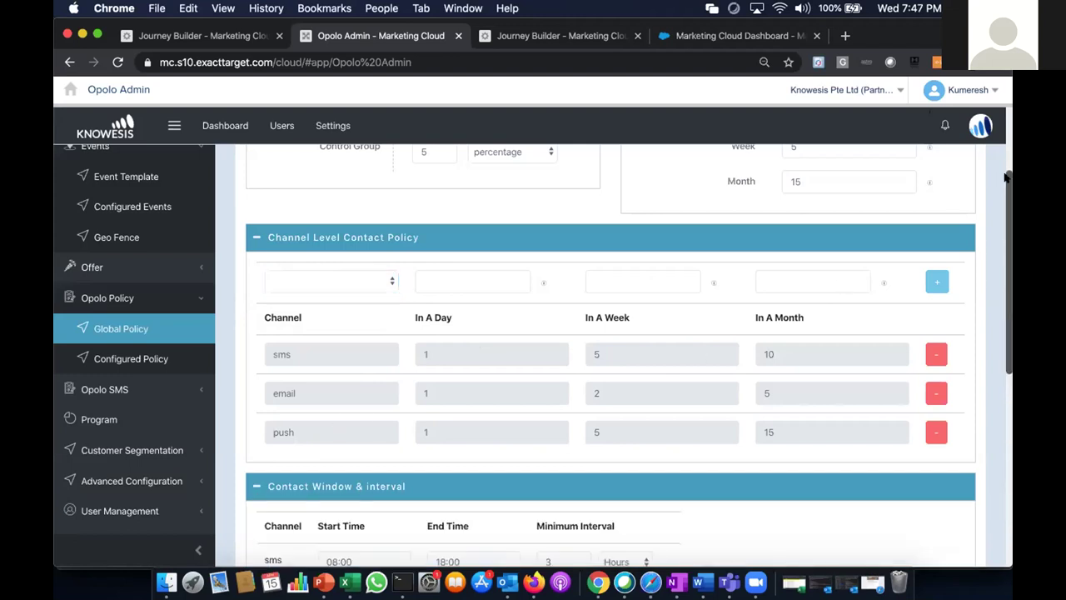
{"action": "scroll", "coordinate": [999, 242], "scroll_direction": "down", "scroll_amount": 5}
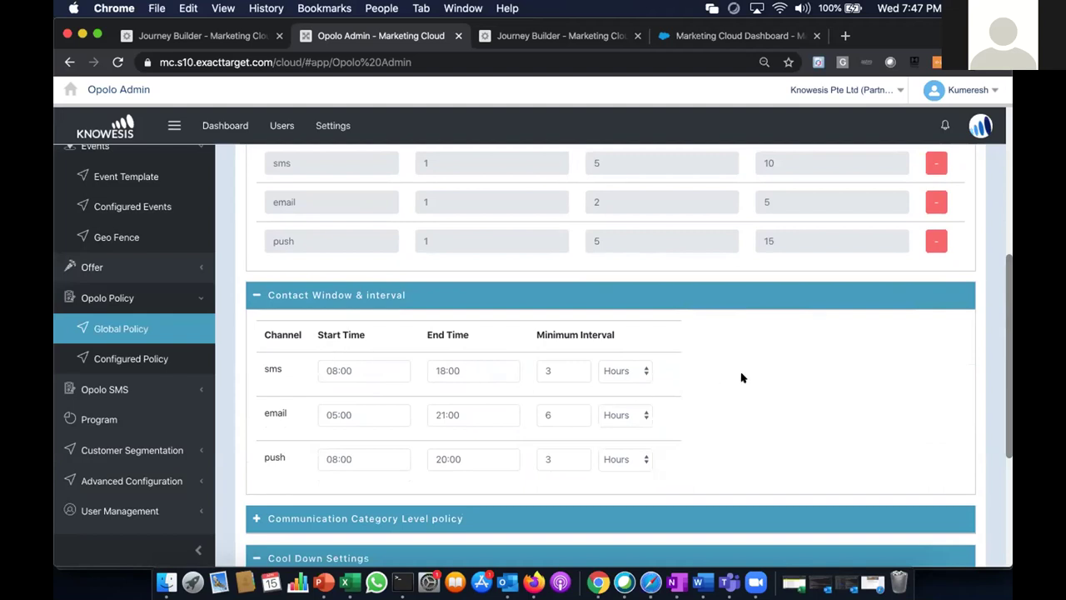
{"action": "left_click_drag", "start_coordinate": [1004, 264], "coordinate": [723, 363]}
Step: Examine the Communication Category Level policy's frequency and recency rules and the Cool Down Settings
{"action": "left_click", "coordinate": [256, 343]}
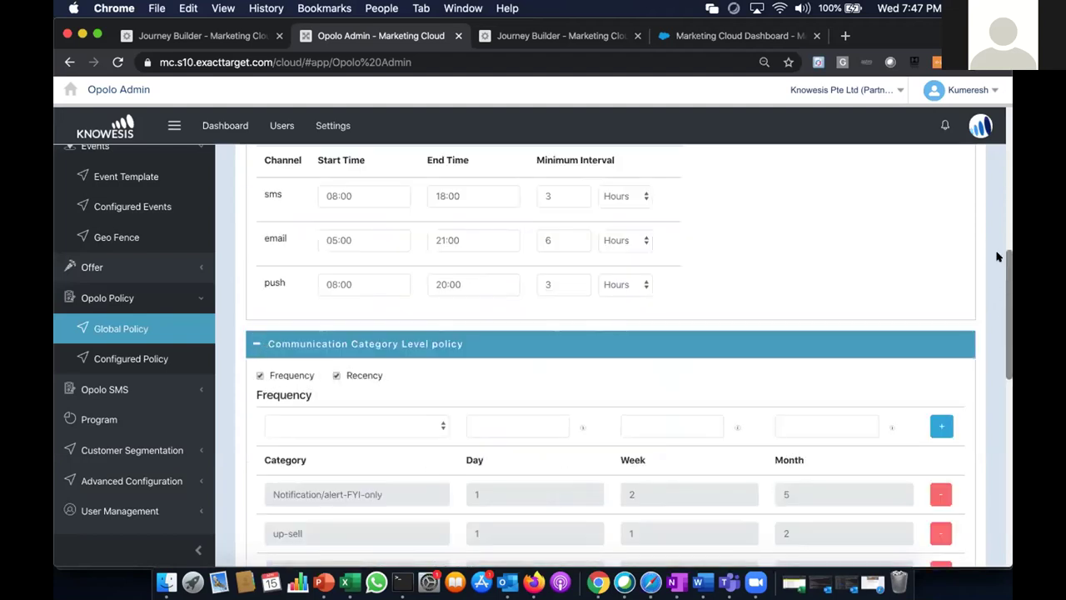
{"action": "left_click_drag", "start_coordinate": [1004, 261], "coordinate": [1005, 309]}
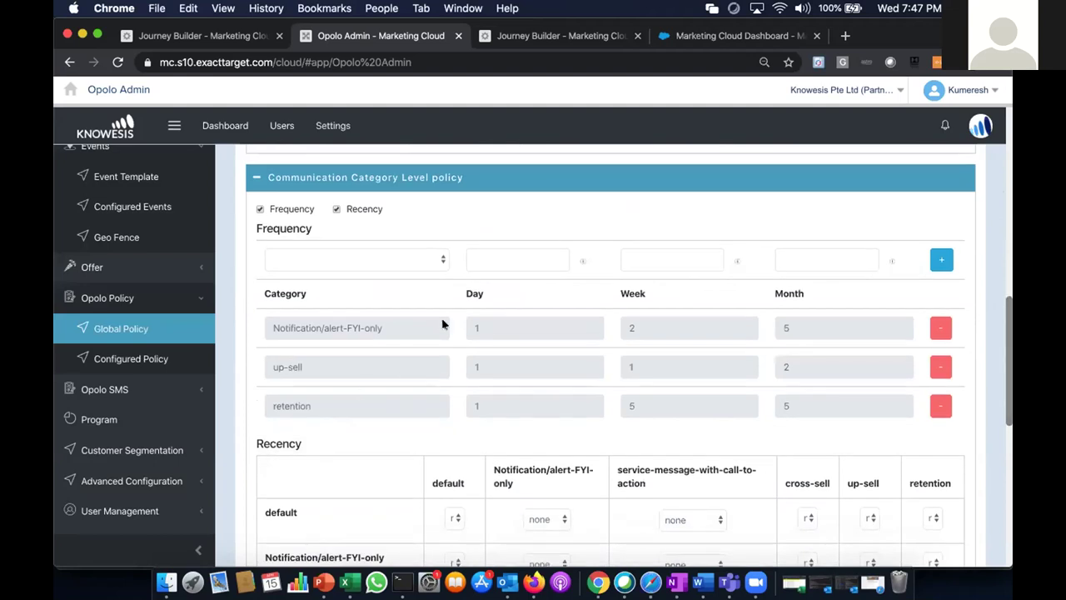
{"action": "scroll", "coordinate": [443, 324], "scroll_direction": "down", "scroll_amount": 9}
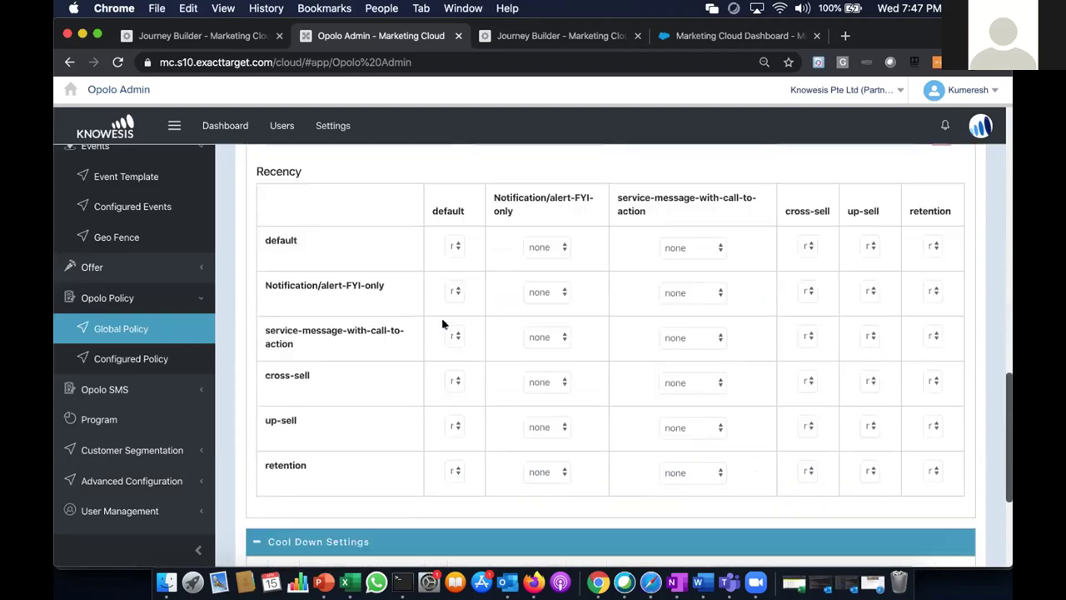
{"action": "scroll", "coordinate": [442, 324], "scroll_direction": "down", "scroll_amount": 3}
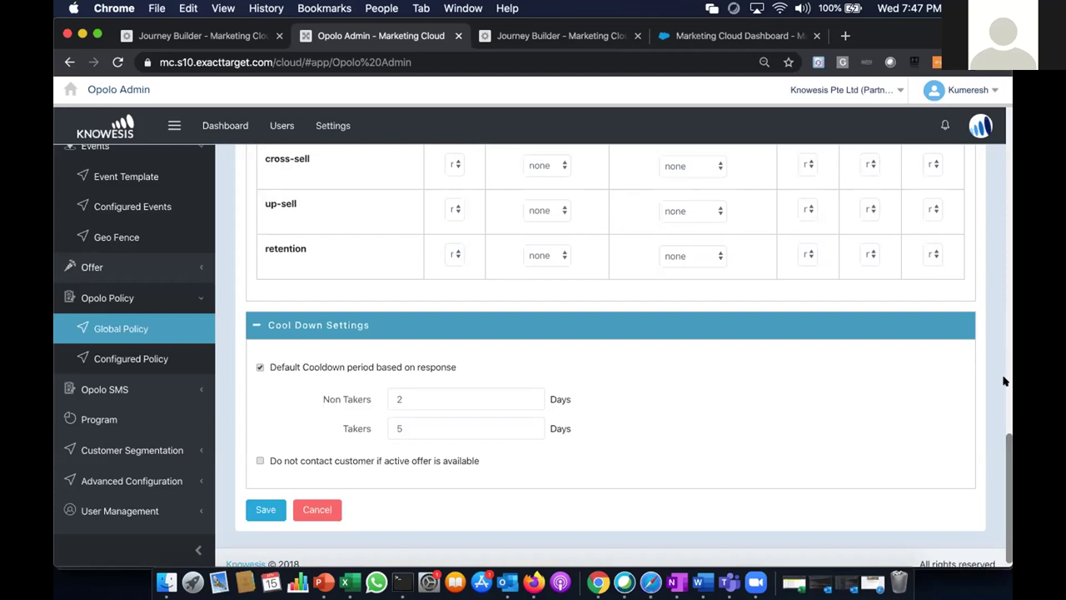
Step: Examine the path conditions of the Check for Activation split in the MB Card Shipped journey and leave it without changes
{"action": "left_click", "coordinate": [575, 42]}
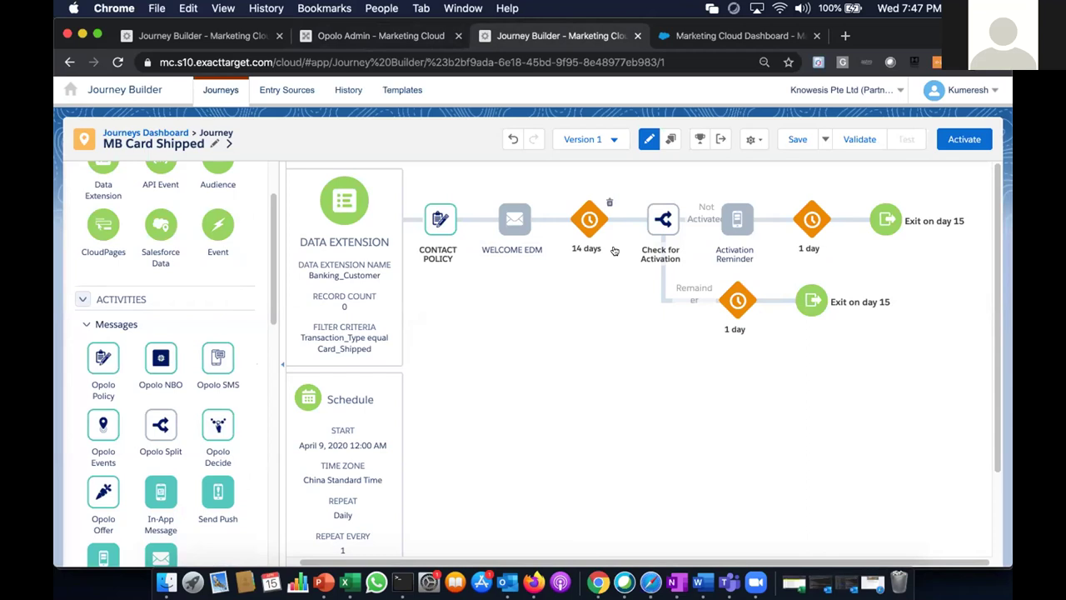
{"action": "left_click", "coordinate": [655, 225]}
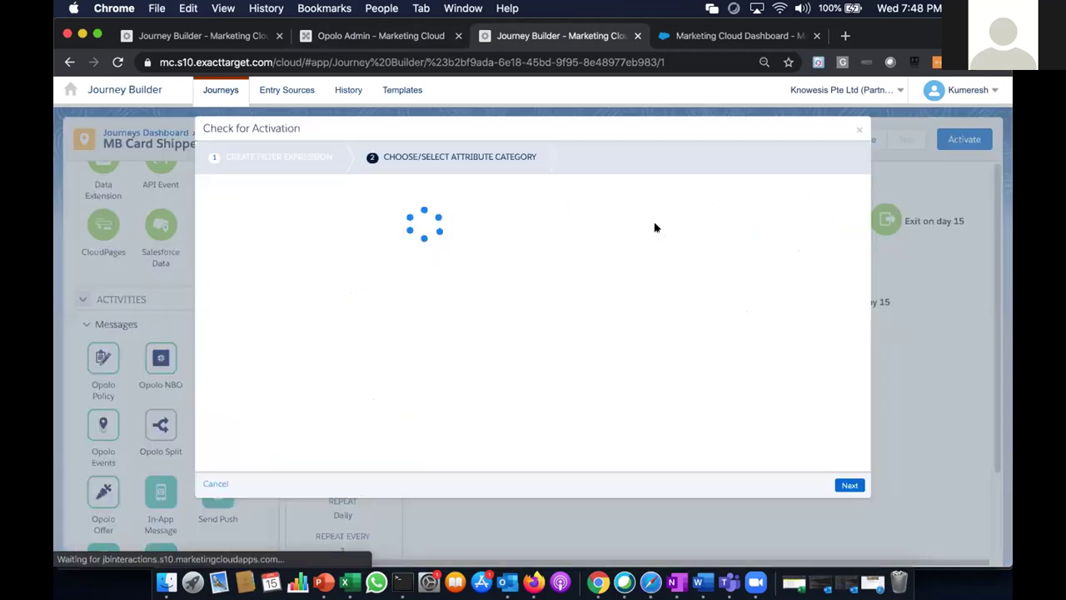
{"action": "left_click", "coordinate": [210, 484]}
{"action": "left_click_drag", "start_coordinate": [271, 263], "coordinate": [268, 404]}
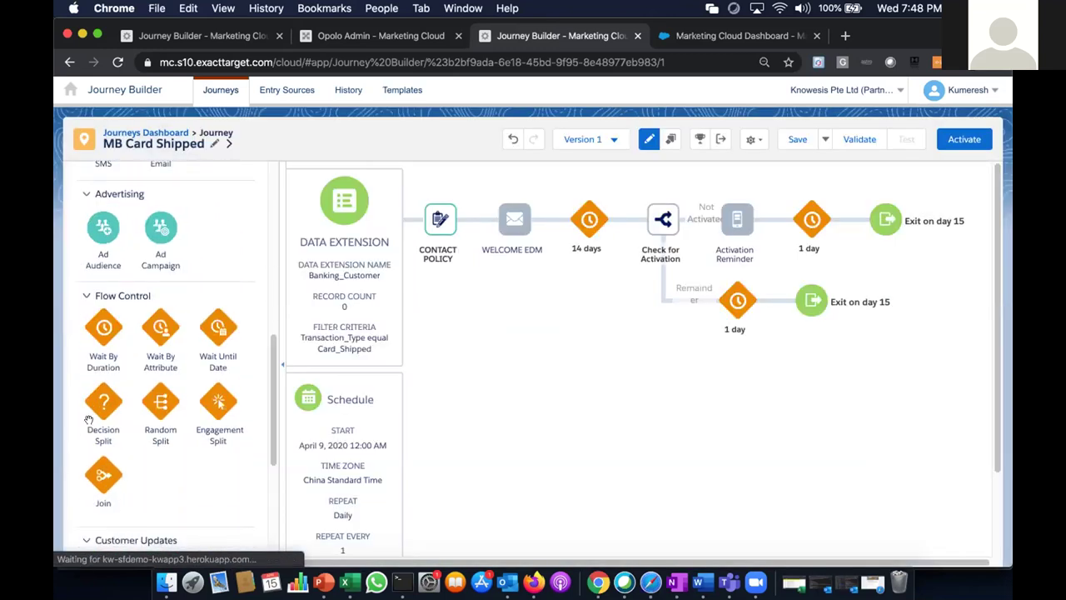
{"action": "left_click", "coordinate": [651, 227]}
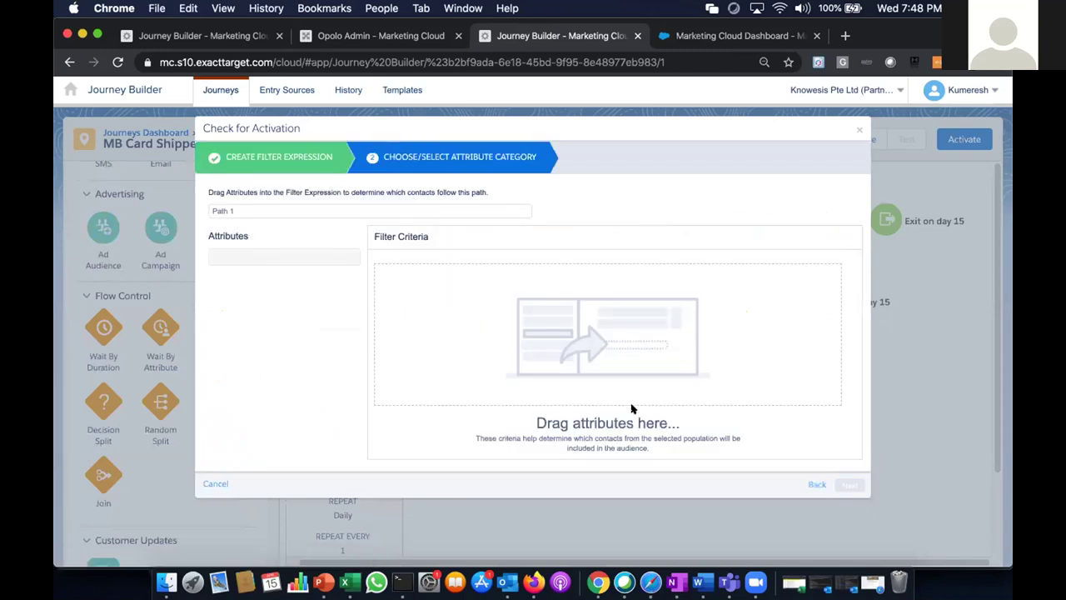
{"action": "left_click", "coordinate": [816, 486]}
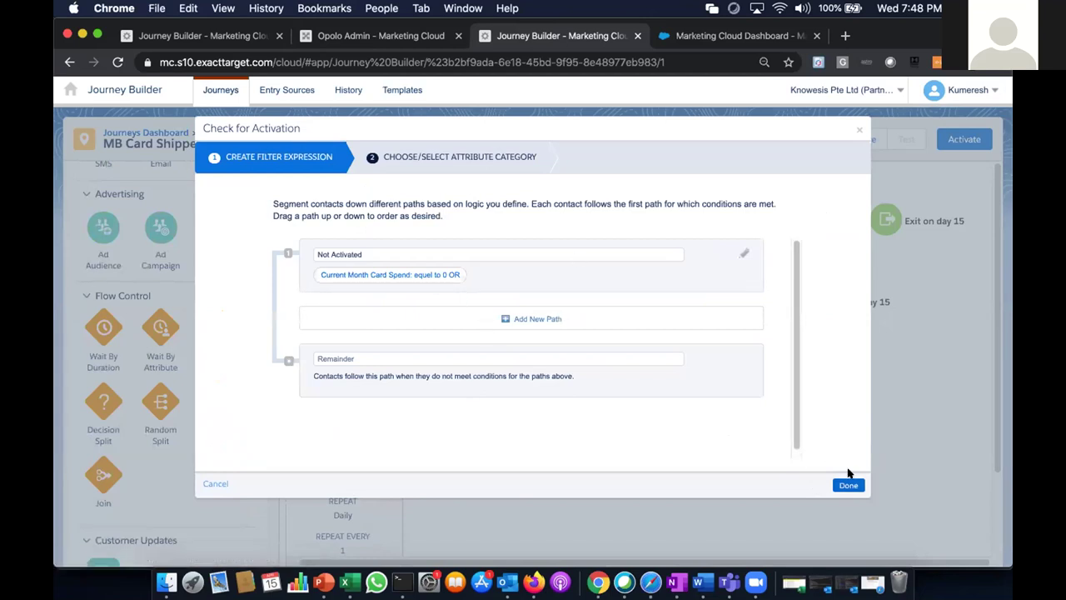
{"action": "left_click", "coordinate": [215, 483]}
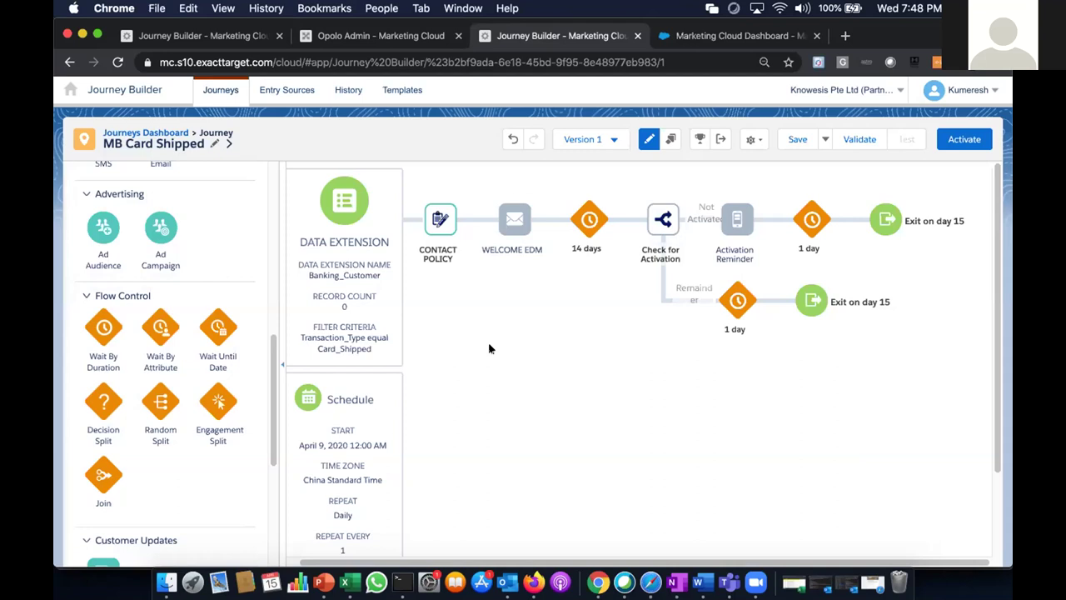
Step: Consult the new credit card Customer Onboarding slide in PowerPoint, and open the Trail Card Activation journey back in Chrome
{"action": "left_click", "coordinate": [324, 581]}
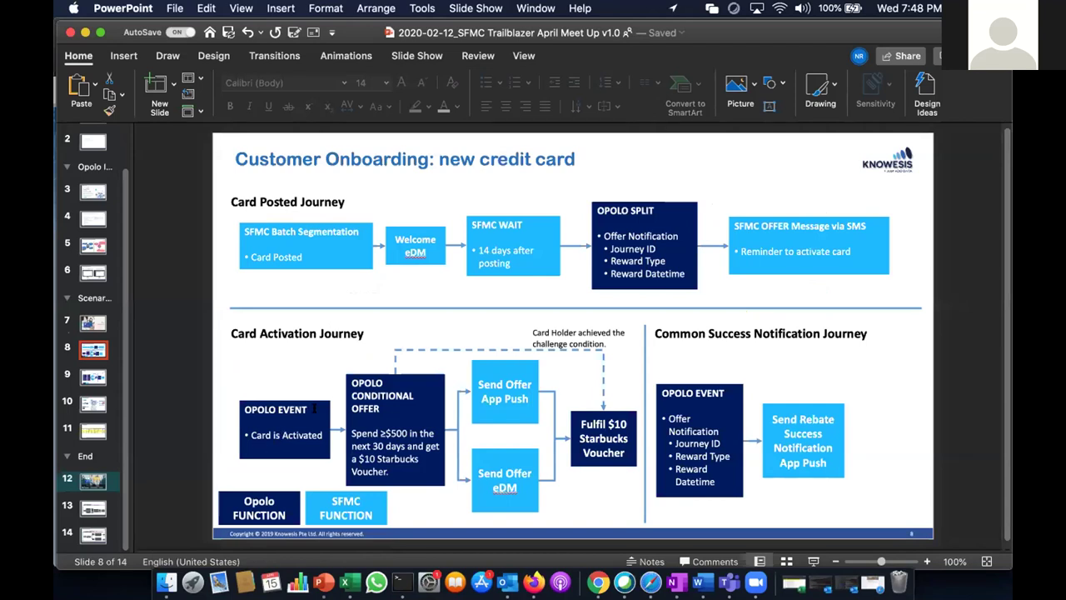
{"action": "left_click", "coordinate": [598, 581]}
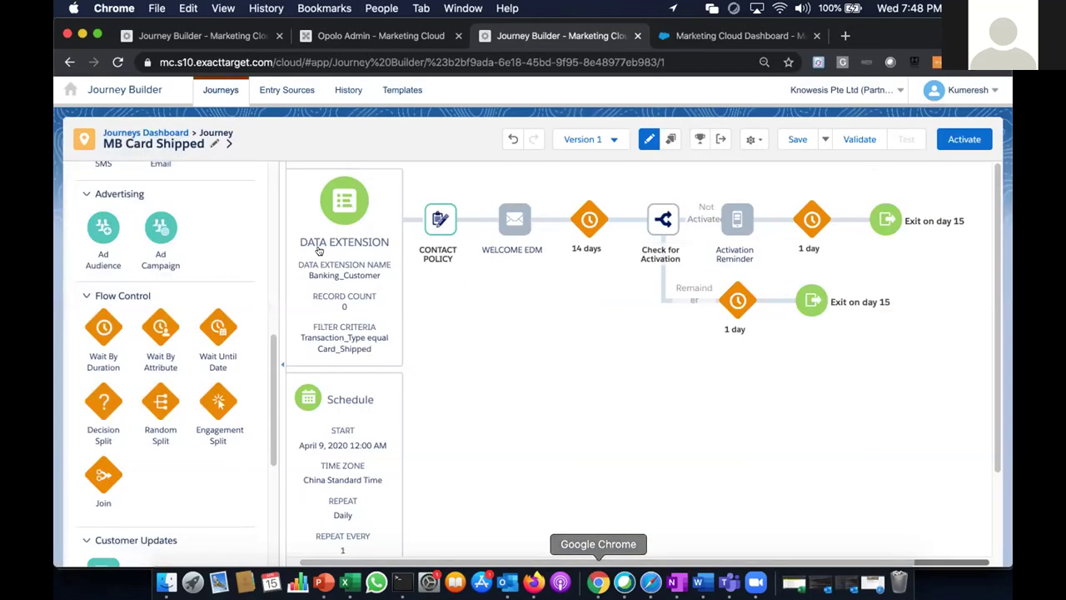
{"action": "left_click", "coordinate": [173, 133]}
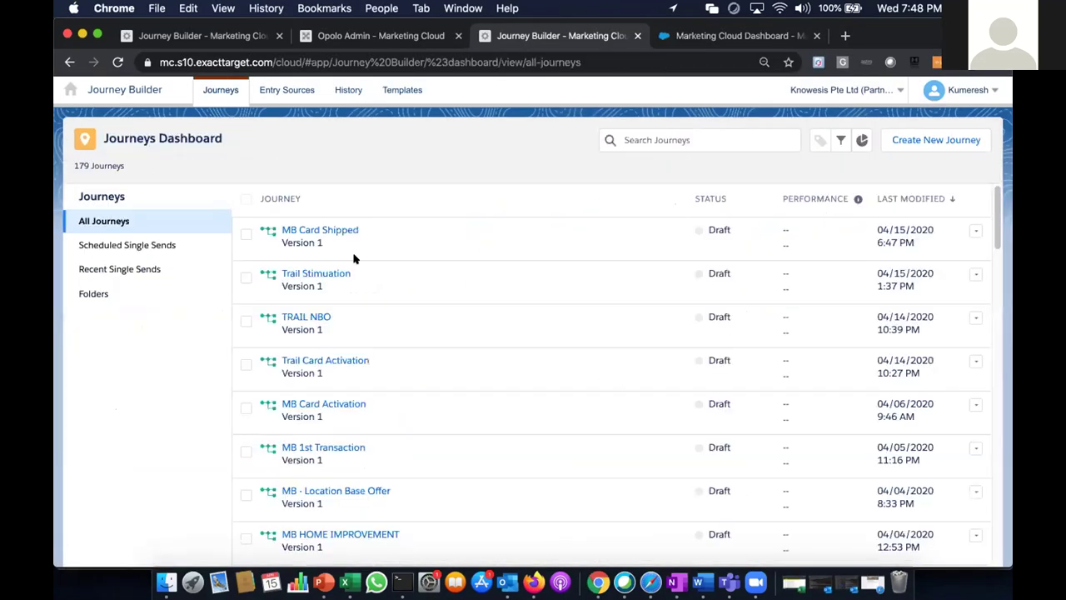
{"action": "left_click", "coordinate": [326, 359]}
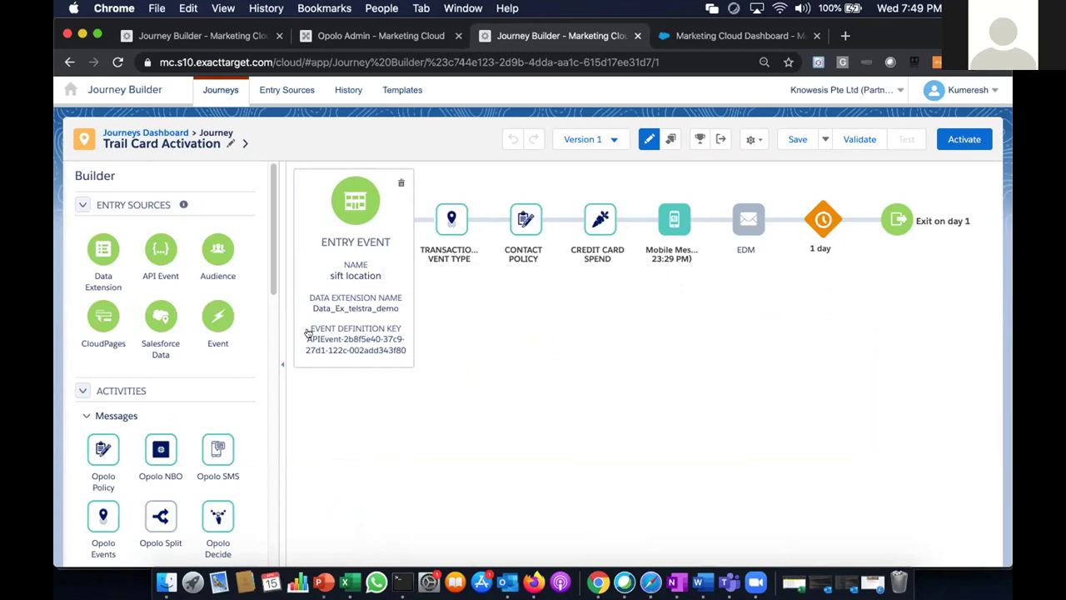
Step: Add an Opolo Events activity to the journey between the transaction event type and contact policy activities
{"action": "scroll", "coordinate": [267, 219], "scroll_direction": "down", "scroll_amount": 5}
{"action": "left_click_drag", "start_coordinate": [103, 293], "coordinate": [512, 225]}
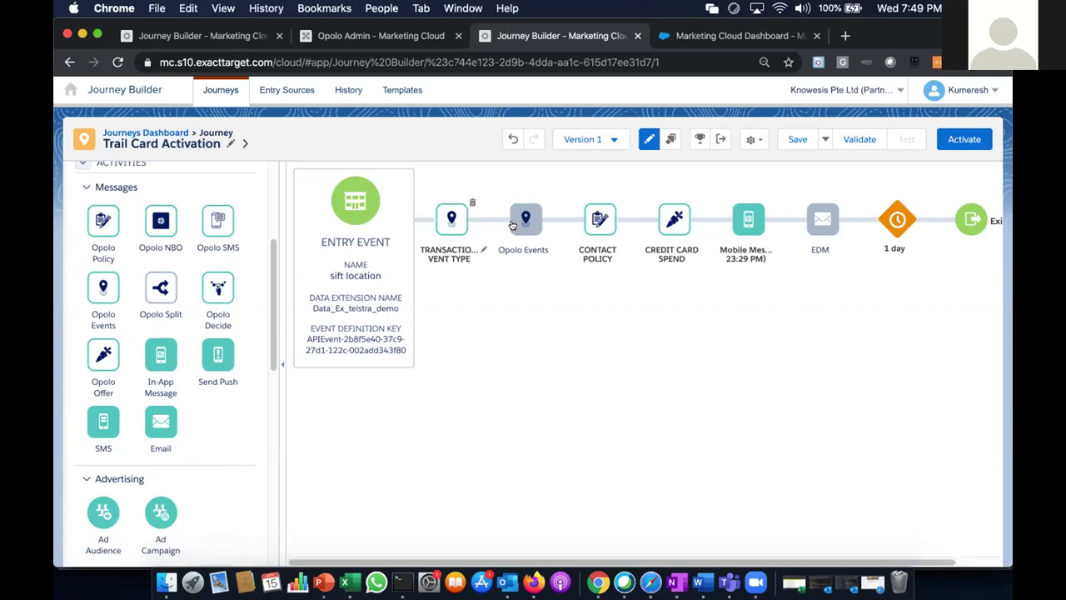
Step: Open the existing TRANSACTION EVENT TYPE activity and go back from its summary to the event selection stage
{"action": "left_click", "coordinate": [512, 225]}
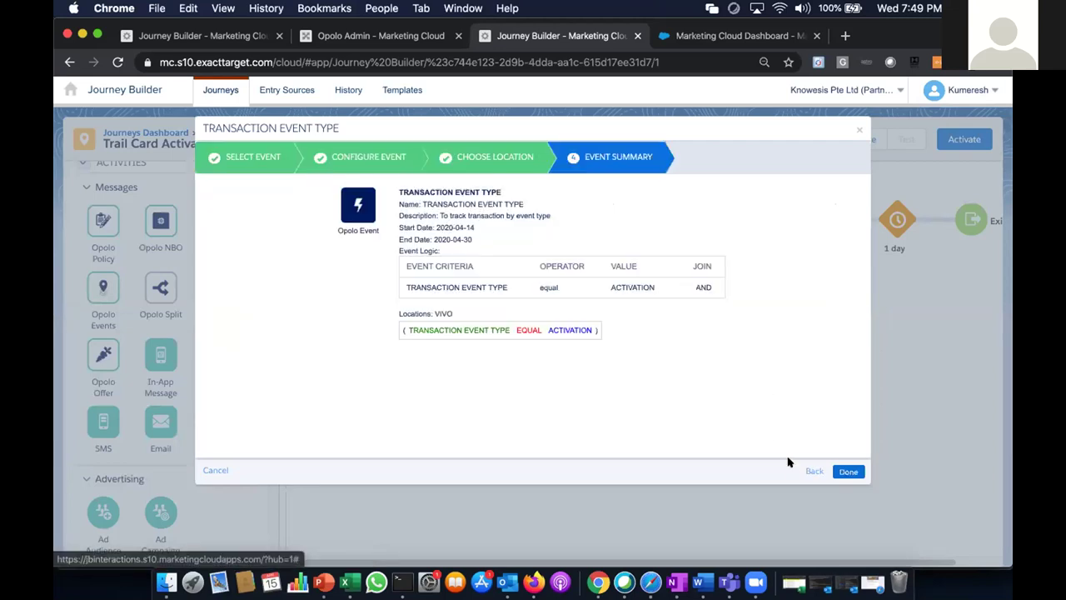
{"action": "left_click", "coordinate": [809, 470]}
{"action": "left_click", "coordinate": [811, 471]}
{"action": "left_click", "coordinate": [812, 471]}
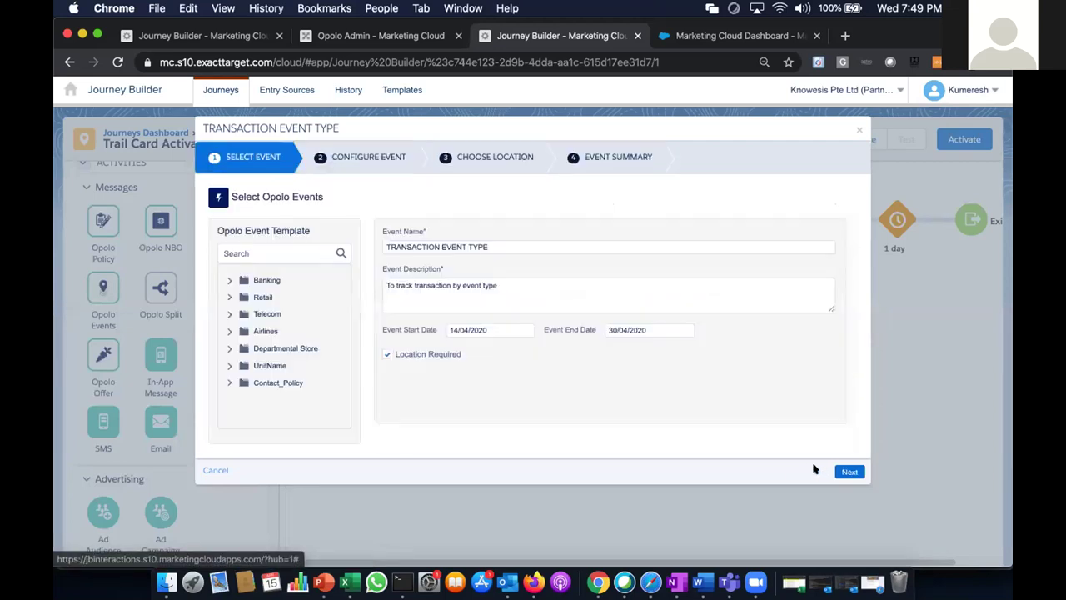
{"action": "left_click", "coordinate": [387, 356]}
Step: Examine the Banking event templates and the criteria configured for the transaction event, returning to event selection
{"action": "left_click", "coordinate": [265, 281]}
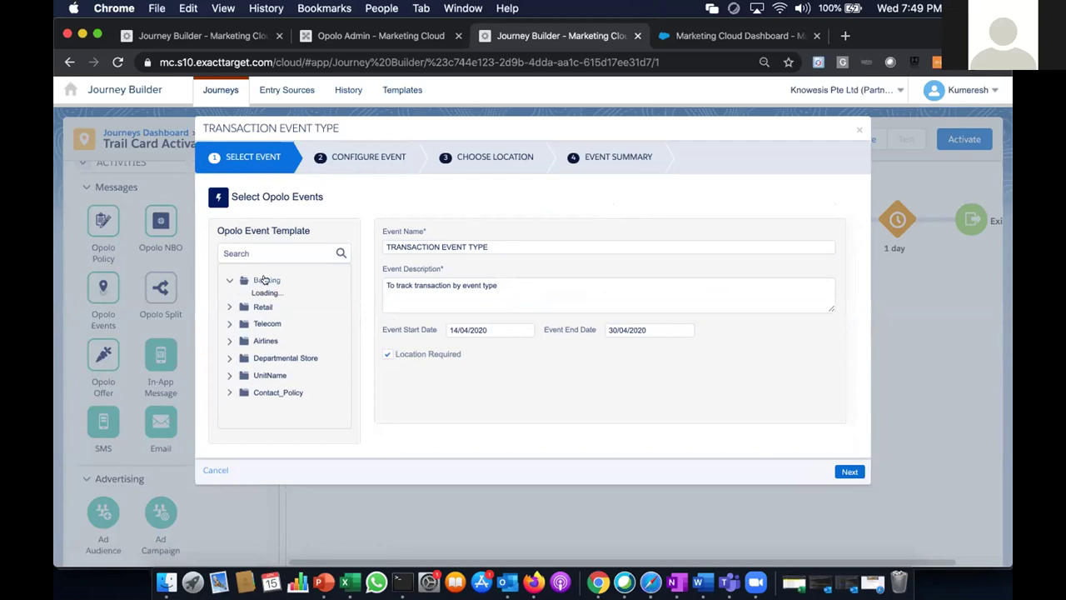
{"action": "scroll", "coordinate": [258, 420], "scroll_direction": "right", "scroll_amount": 2}
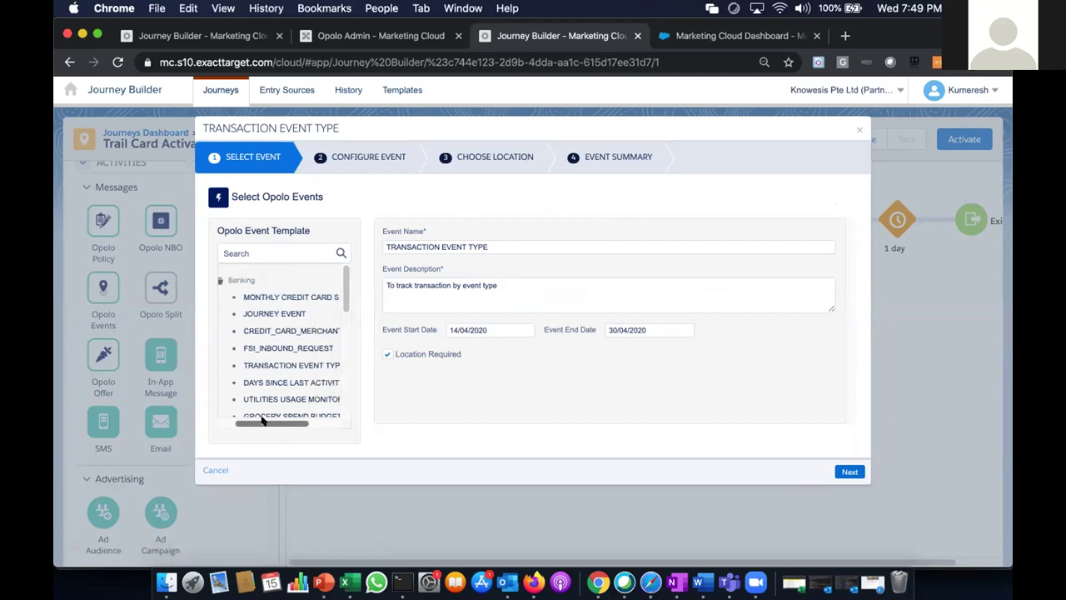
{"action": "scroll", "coordinate": [338, 283], "scroll_direction": "down", "scroll_amount": 1}
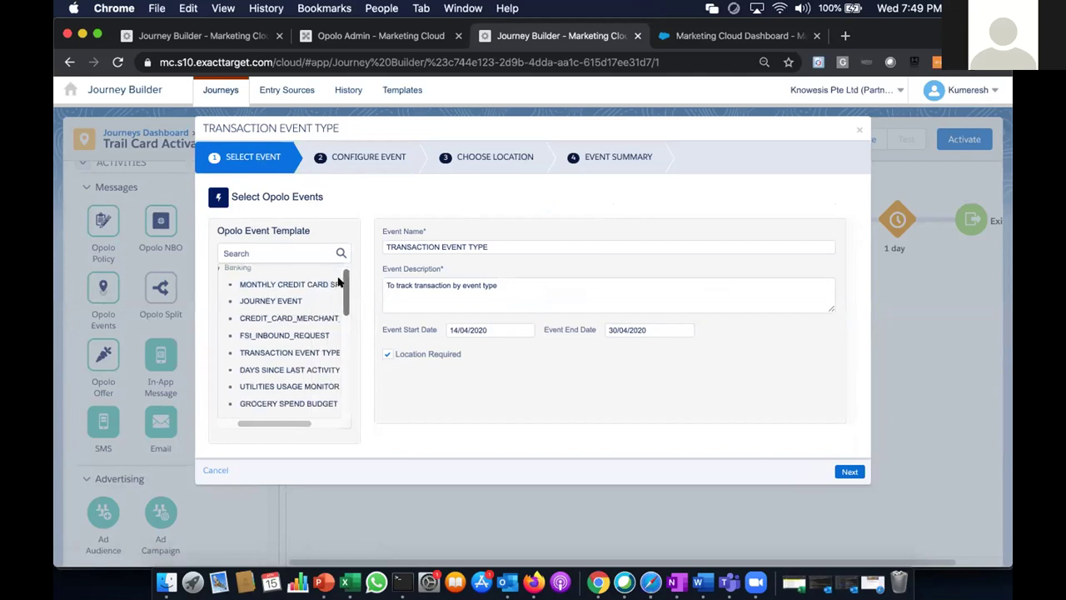
{"action": "scroll", "coordinate": [339, 283], "scroll_direction": "down", "scroll_amount": 1}
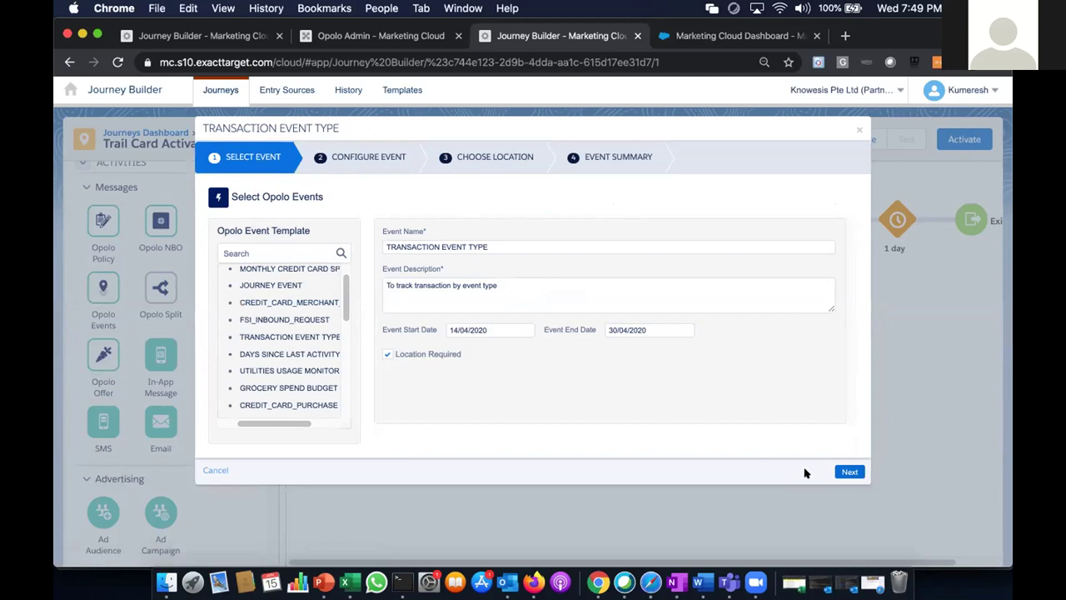
{"action": "left_click", "coordinate": [847, 471]}
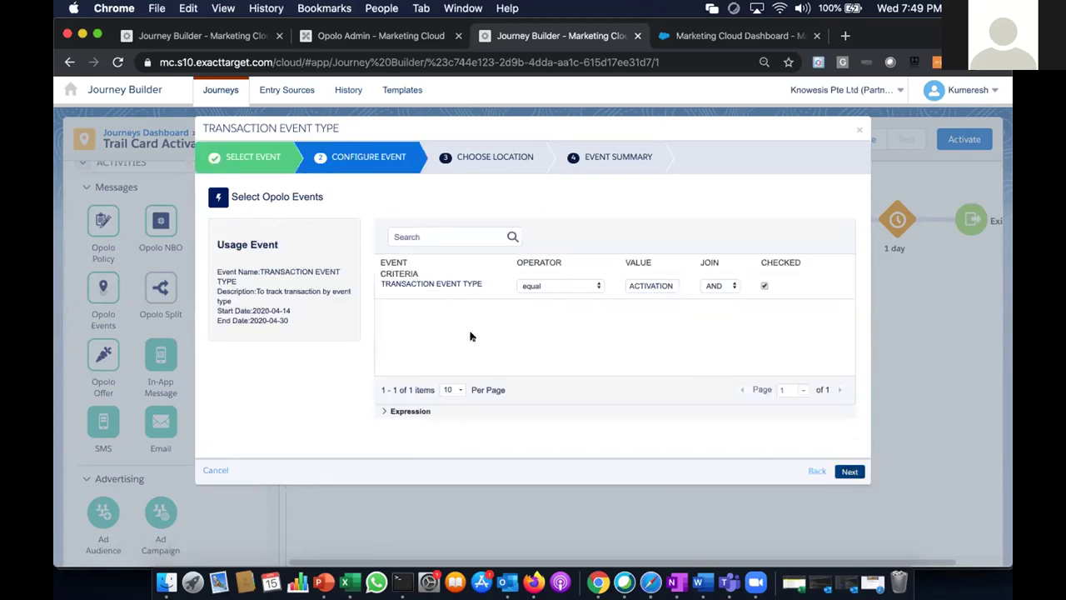
{"action": "left_click", "coordinate": [812, 470]}
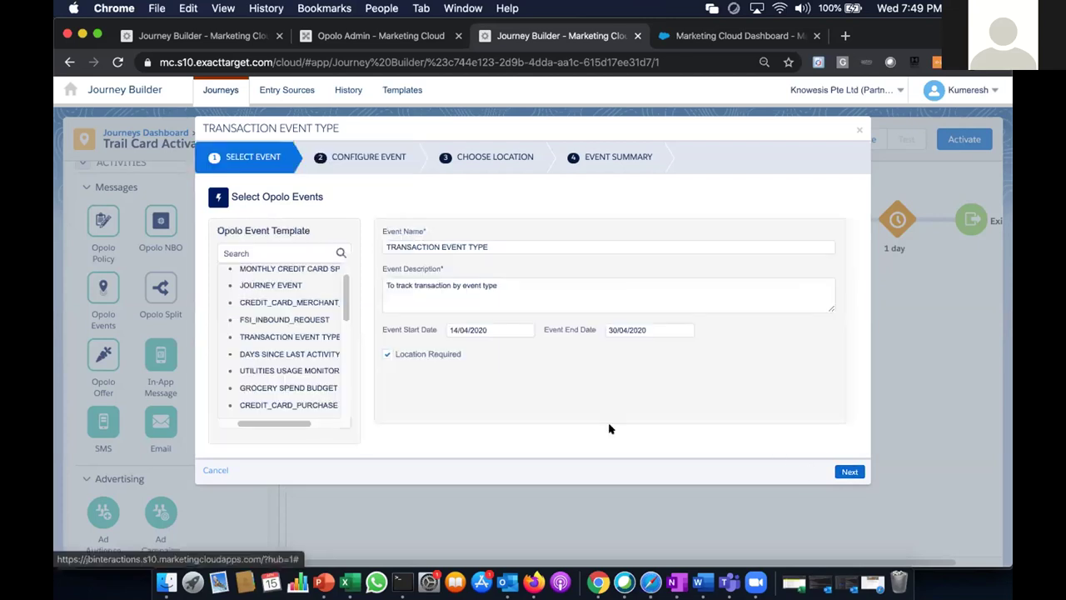
Step: Try the CREDIT_CARD_MERCHANT_SPEND template, review its event criteria and return to event selection
{"action": "left_click", "coordinate": [304, 302]}
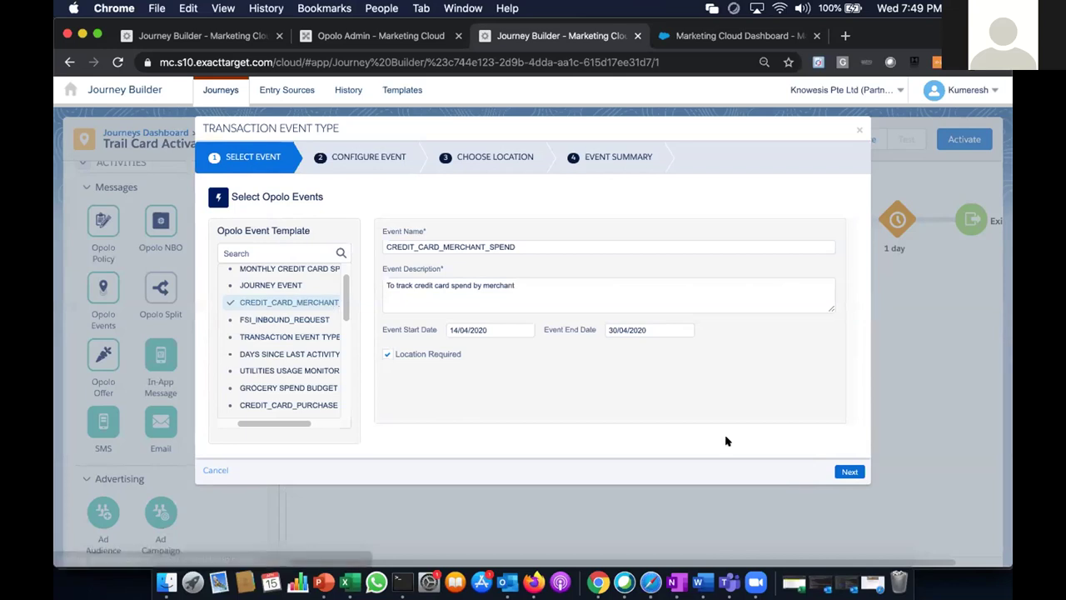
{"action": "left_click", "coordinate": [849, 471]}
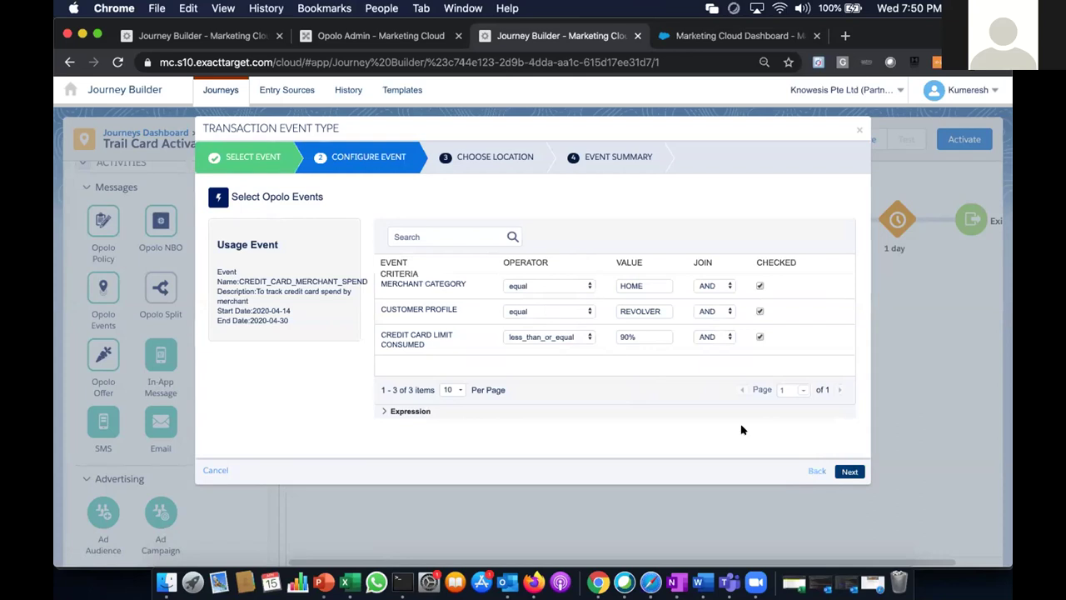
{"action": "left_click", "coordinate": [815, 471]}
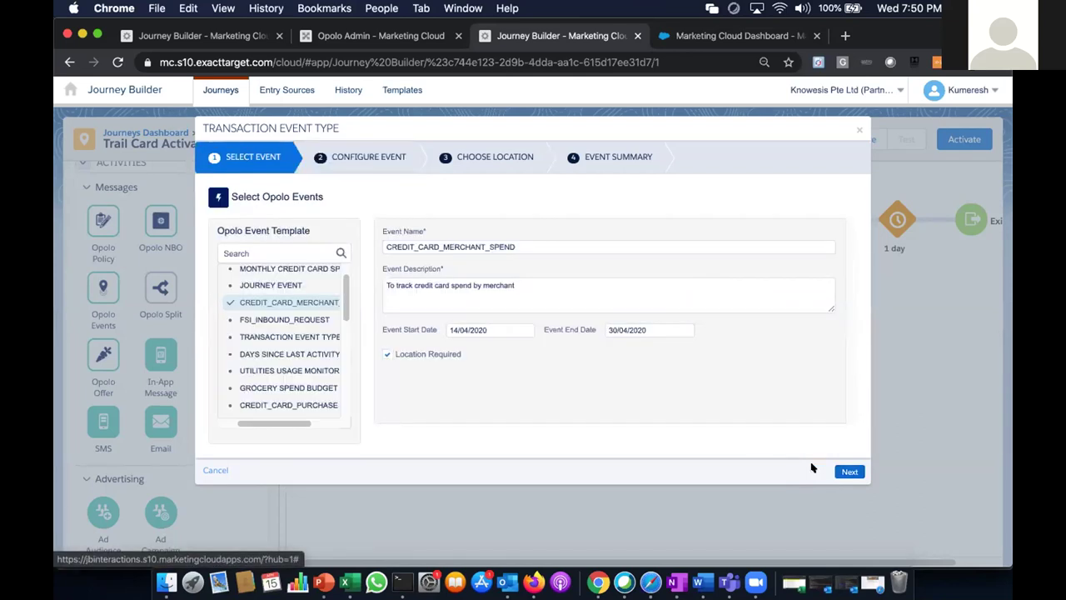
Step: Choose TRANSACTION EVENT TYPE as the event template and proceed to its event criteria
{"action": "key", "text": "Down"}
{"action": "key", "text": "Down"}
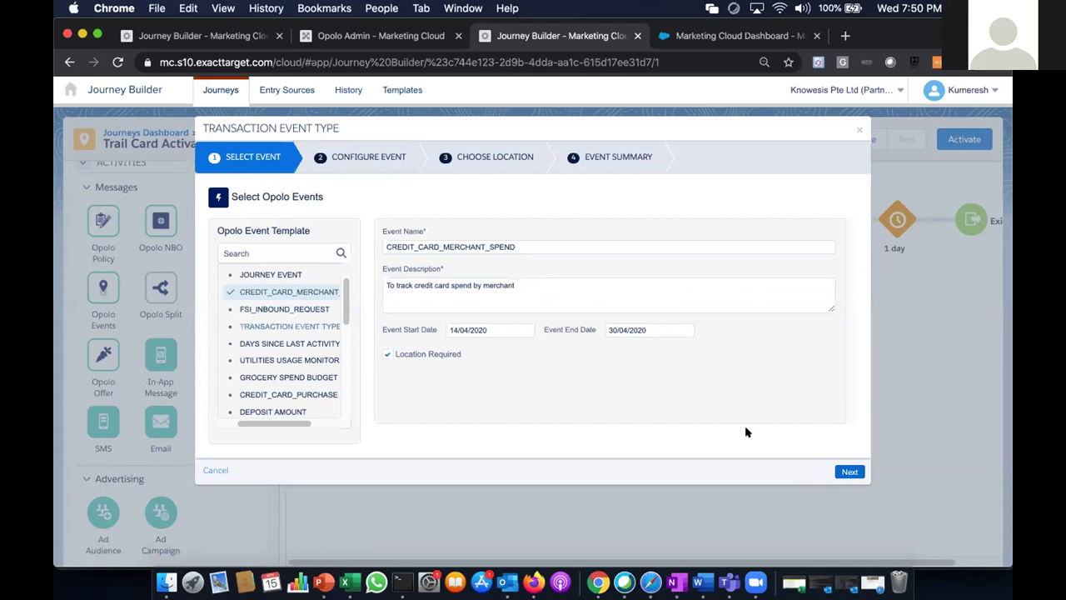
{"action": "left_click", "coordinate": [846, 470]}
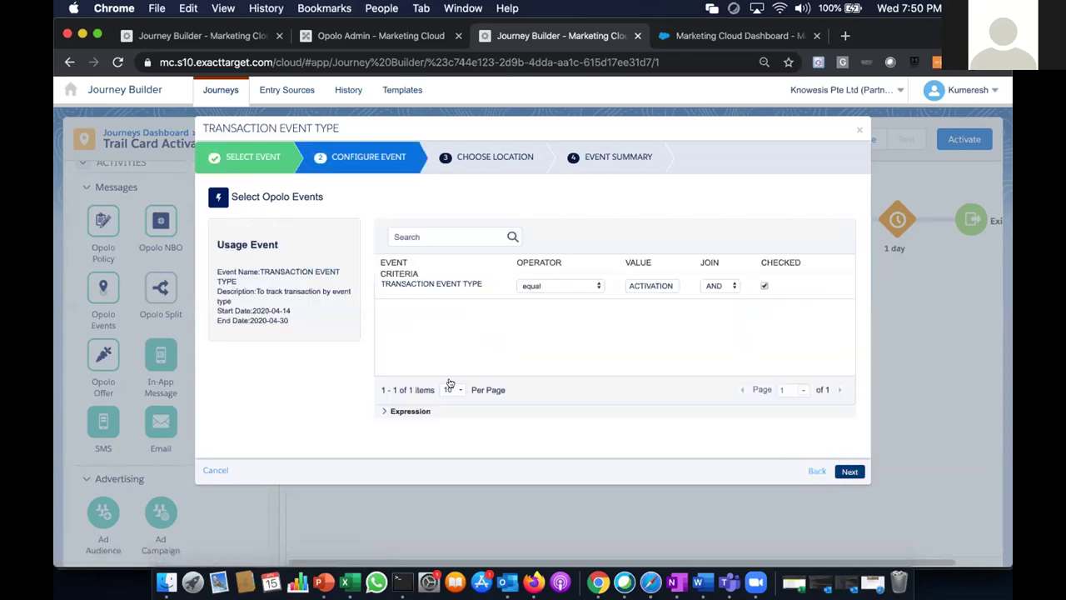
Step: Keep the event criteria, choose the Singapore location group and enable the VIVO and Orchard locations for the event
{"action": "left_click", "coordinate": [846, 471]}
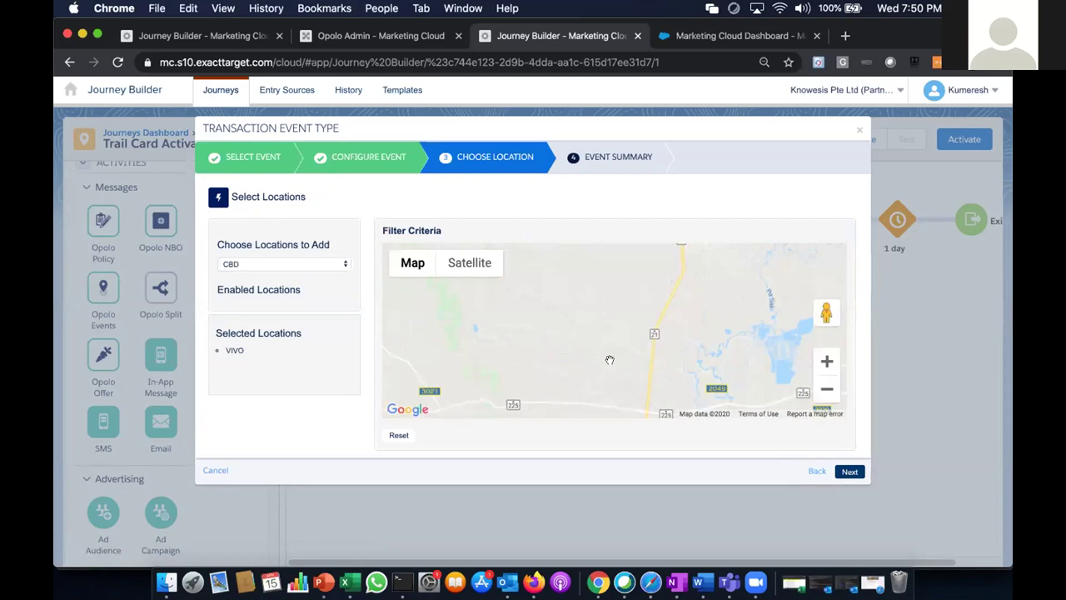
{"action": "left_click", "coordinate": [344, 264]}
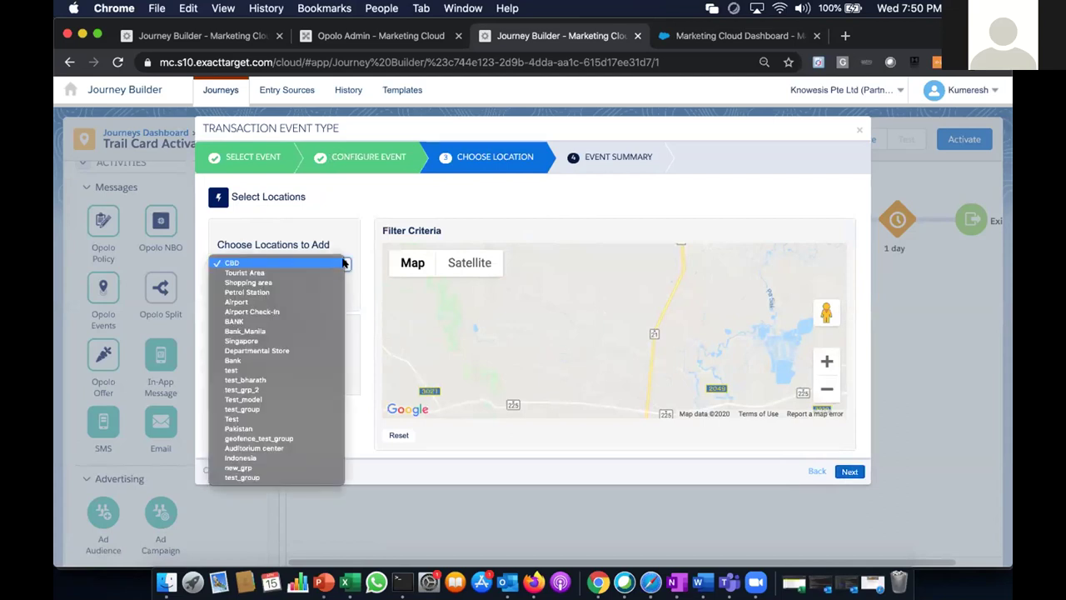
{"action": "left_click", "coordinate": [276, 337]}
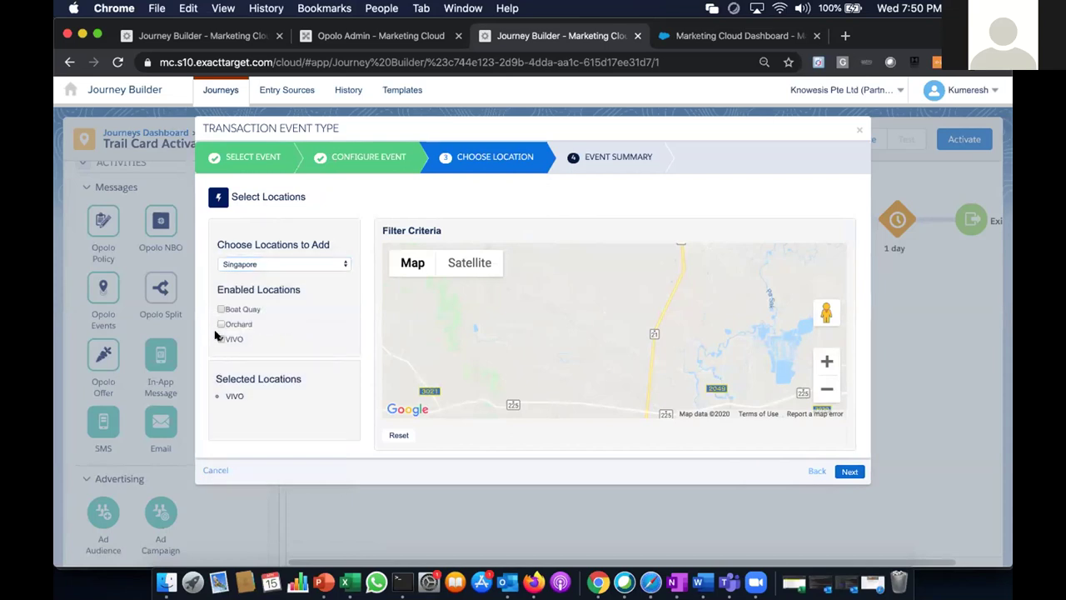
{"action": "left_click", "coordinate": [219, 337]}
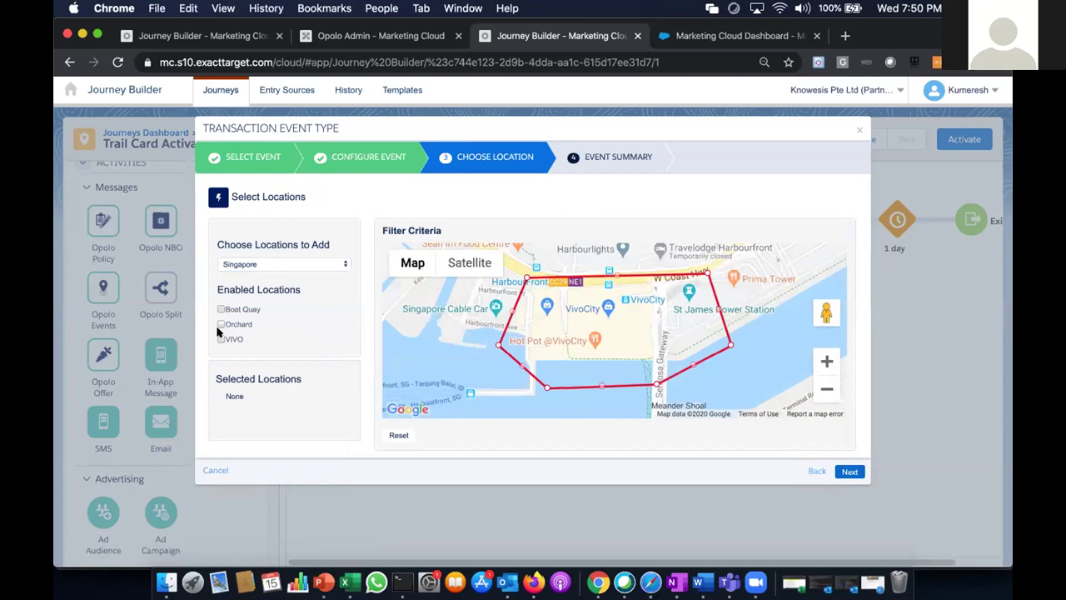
{"action": "left_click", "coordinate": [219, 329]}
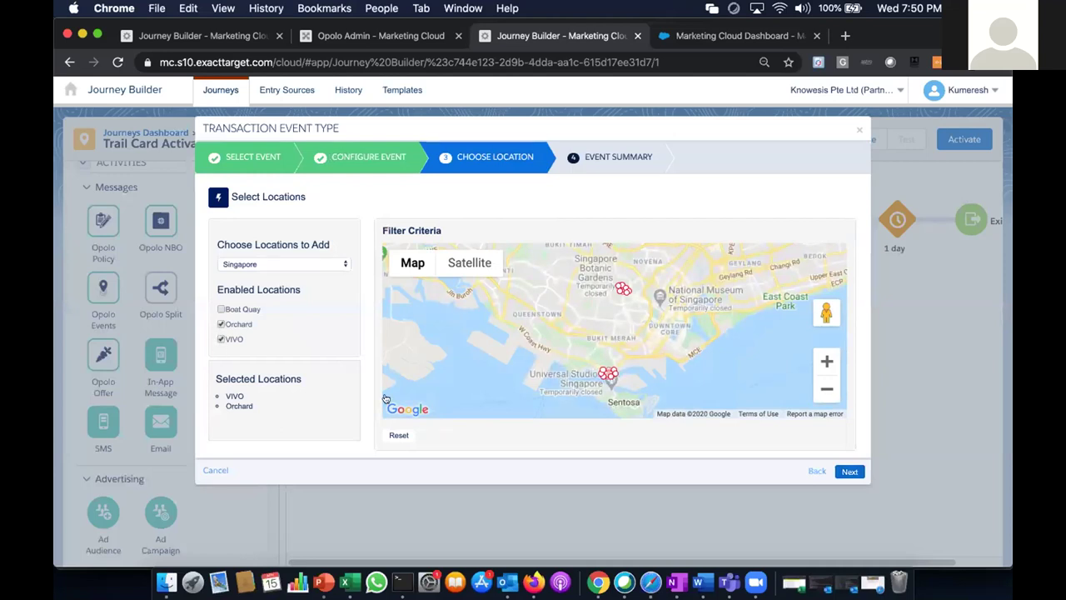
Step: Clear the selected locations from the transaction event, review the event summary and finish the event configuration
{"action": "left_click", "coordinate": [222, 324]}
{"action": "left_click", "coordinate": [847, 472]}
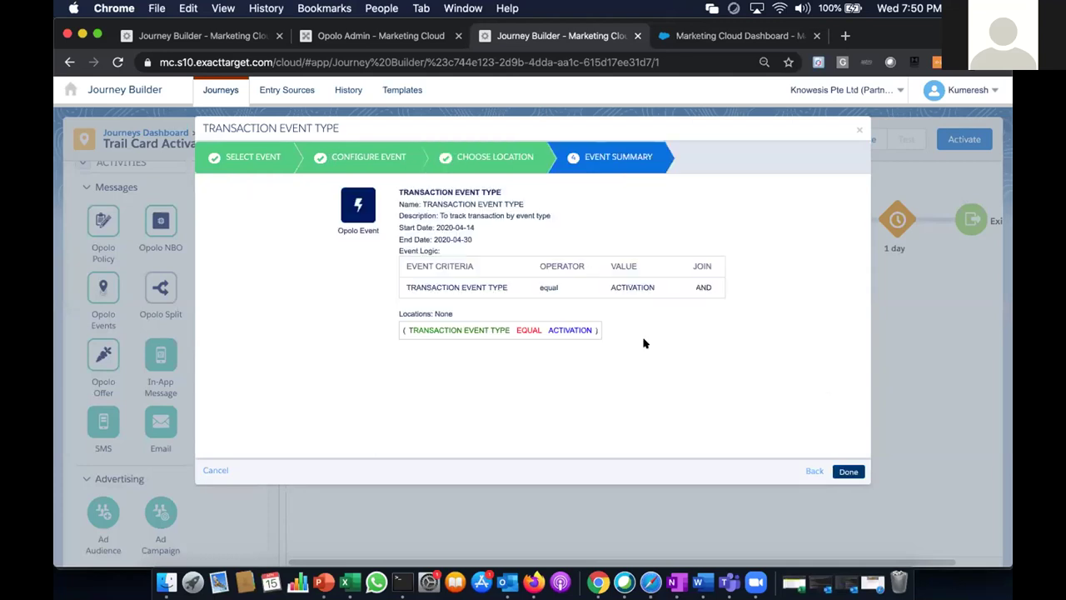
{"action": "left_click", "coordinate": [845, 471]}
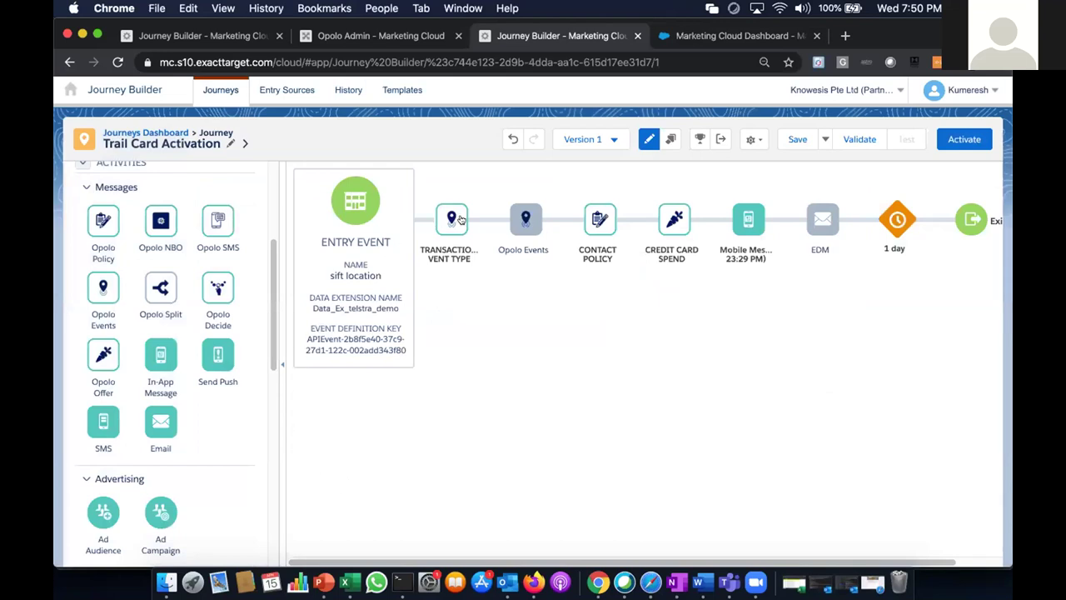
Step: Switch to Opolo Admin and start a new data source in the advanced configuration
{"action": "mouse_move", "coordinate": [459, 219]}
{"action": "left_click", "coordinate": [391, 33]}
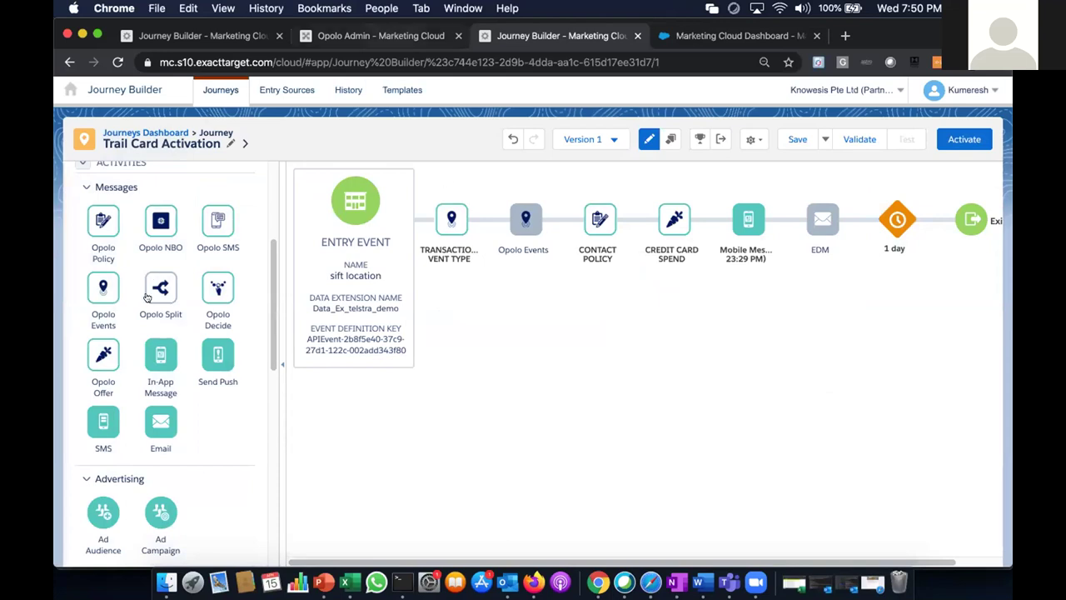
{"action": "left_click", "coordinate": [124, 448]}
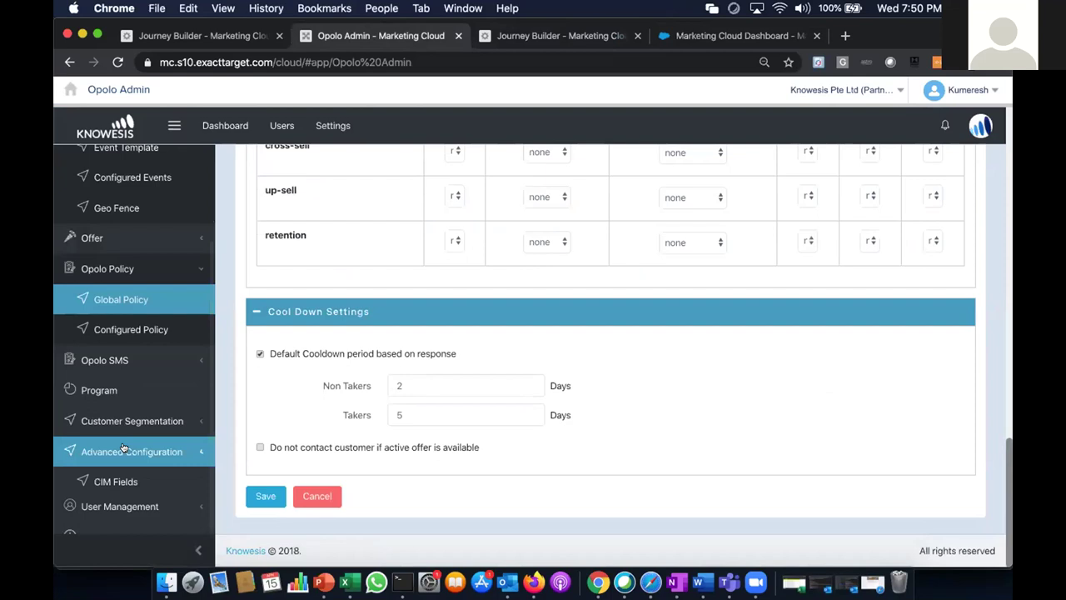
{"action": "scroll", "coordinate": [123, 450], "scroll_direction": "down", "scroll_amount": 3}
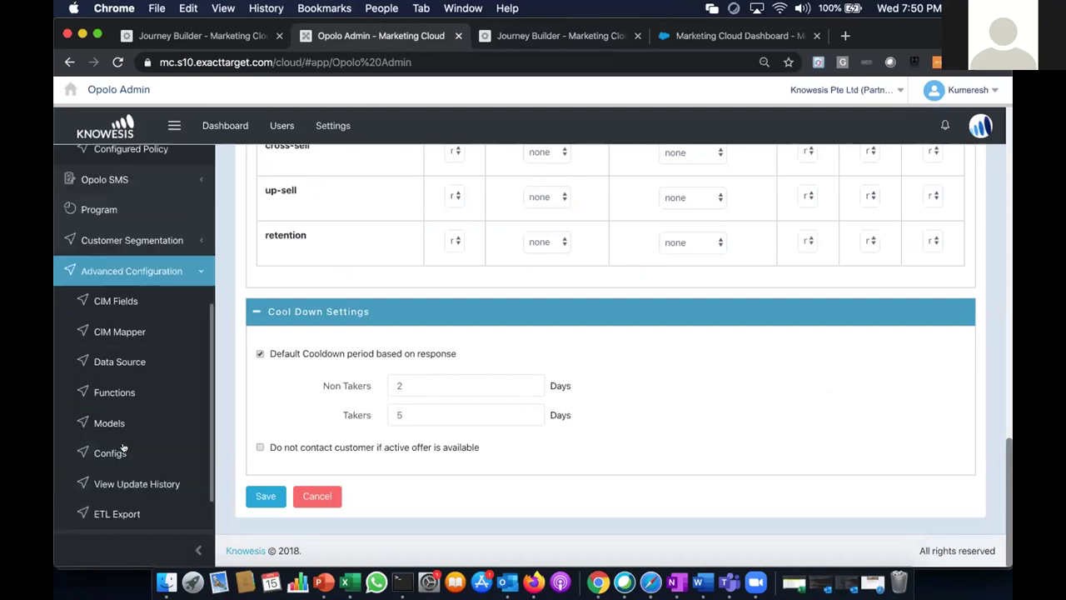
{"action": "left_click", "coordinate": [139, 360]}
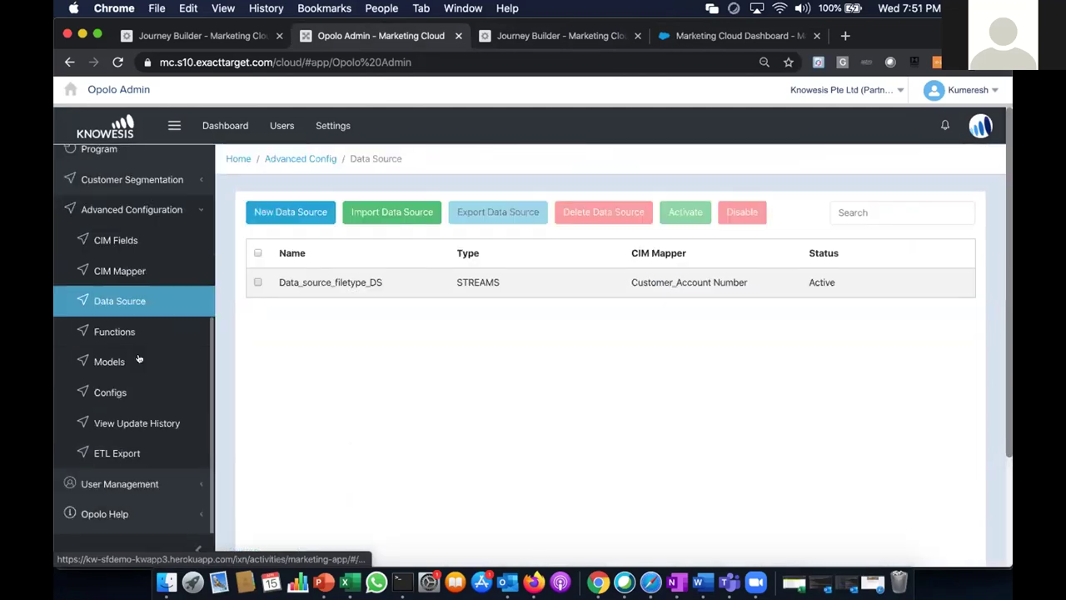
{"action": "left_click", "coordinate": [293, 212]}
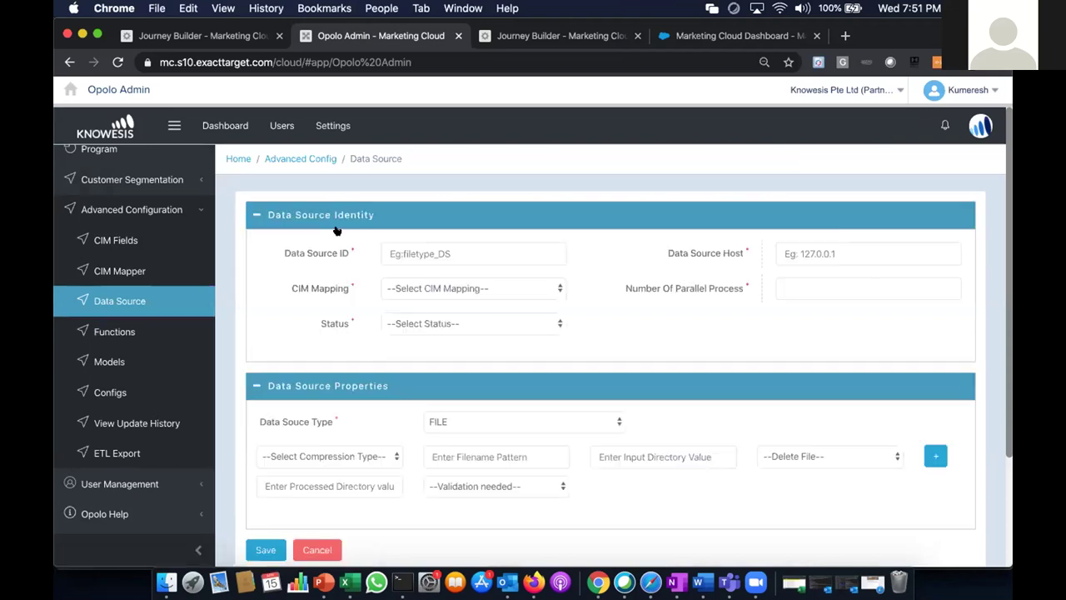
Step: Try KAFKA, HDFS and WebServices as the data source type in the new data source's properties
{"action": "left_click", "coordinate": [608, 422]}
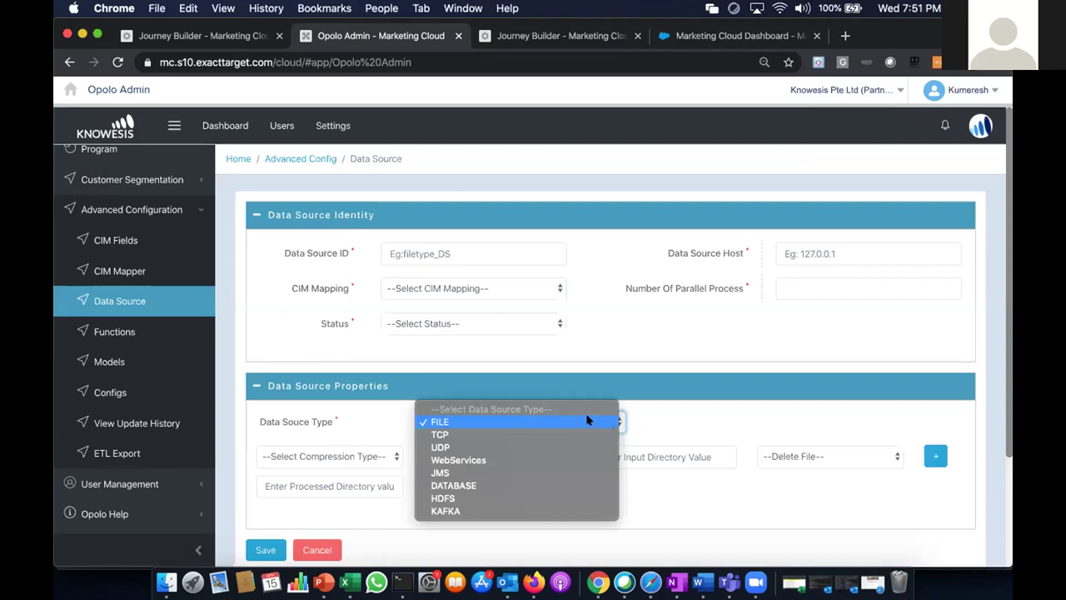
{"action": "key", "text": "Return"}
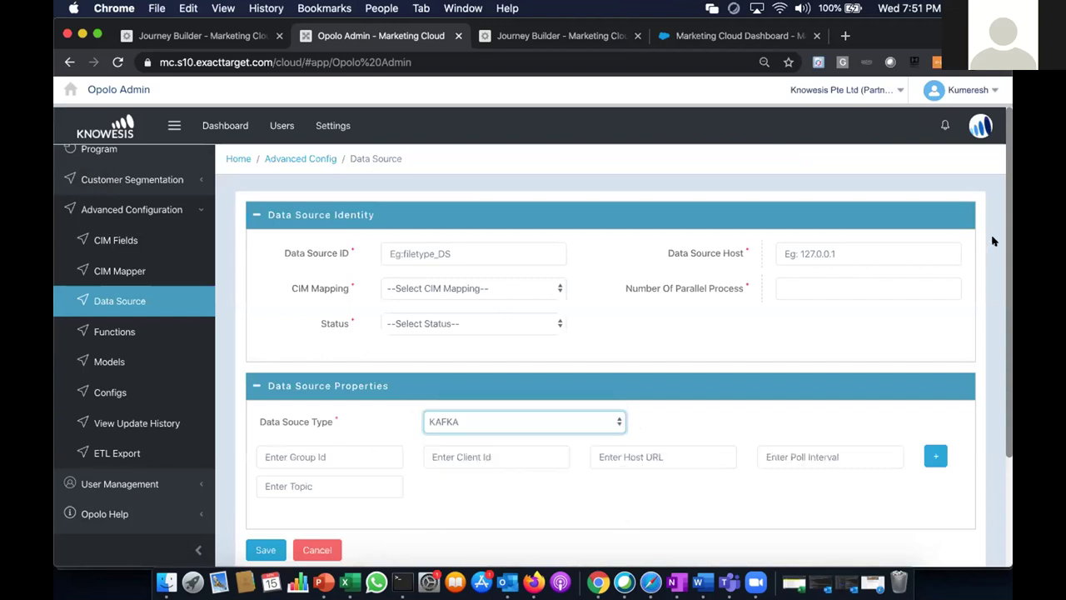
{"action": "key", "text": "space"}
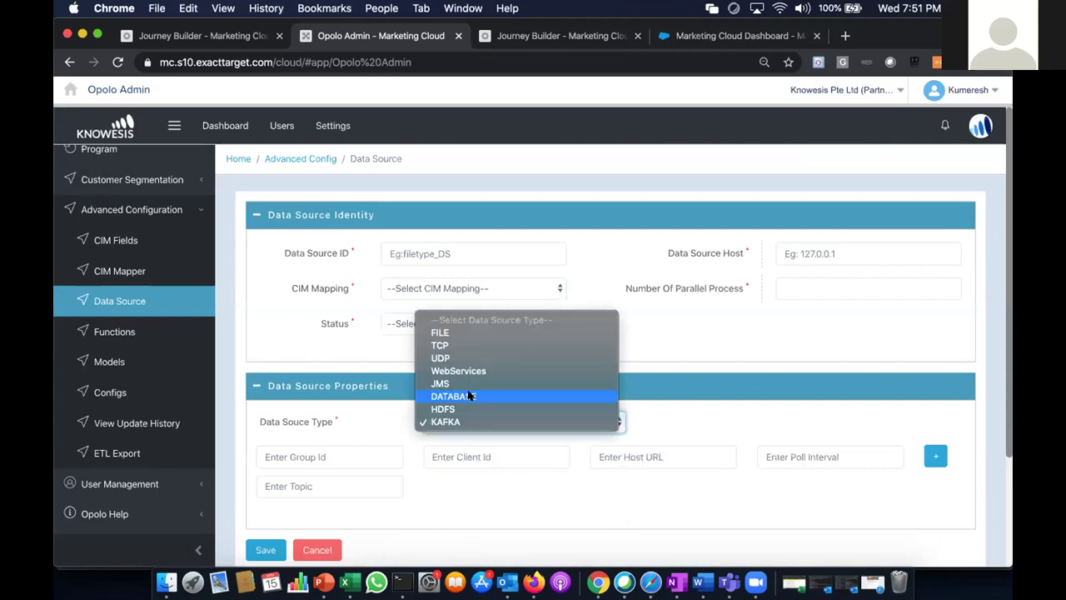
{"action": "key", "text": "Escape"}
{"action": "key", "text": "h"}
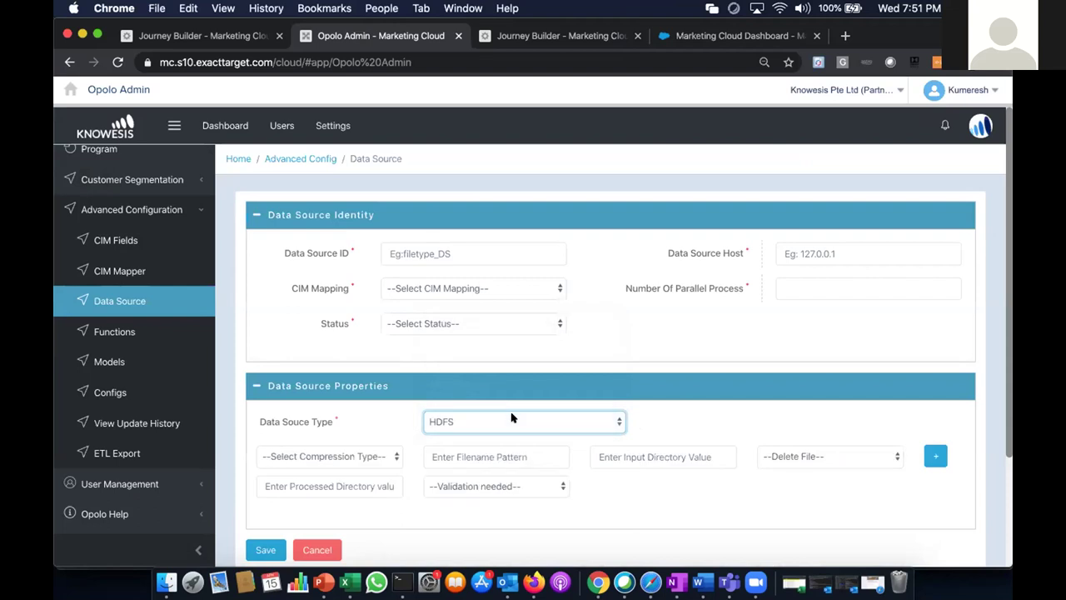
{"action": "key", "text": "space"}
{"action": "left_click", "coordinate": [500, 365]}
{"action": "key", "text": "Return"}
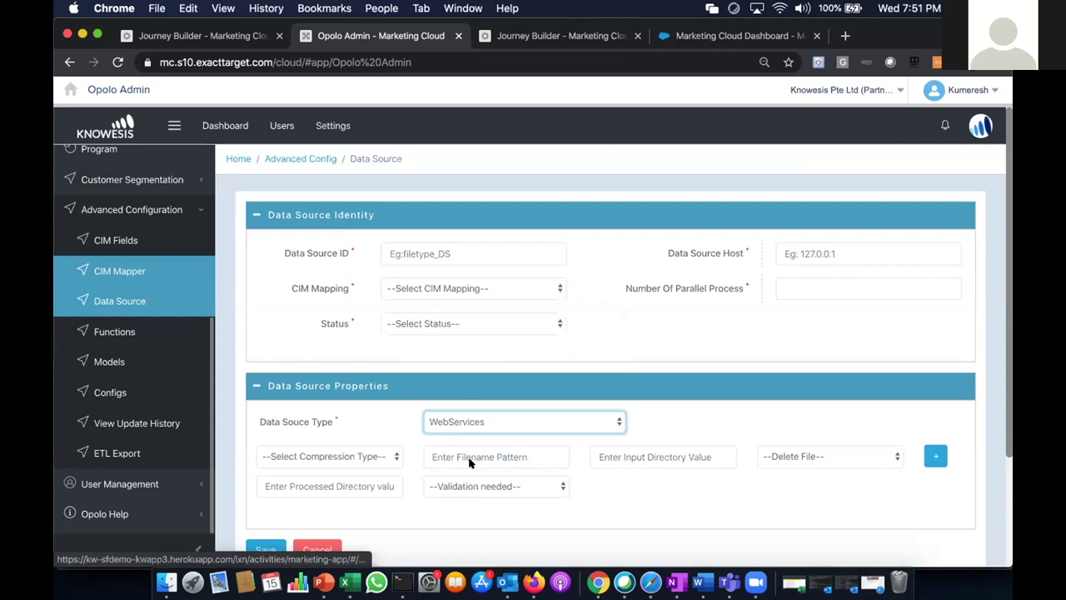
Step: Open the CREDIT CARD TRANSACTION CIM mapper for editing, examine its attribute mappings and show the list of CIM fields
{"action": "left_click", "coordinate": [125, 271]}
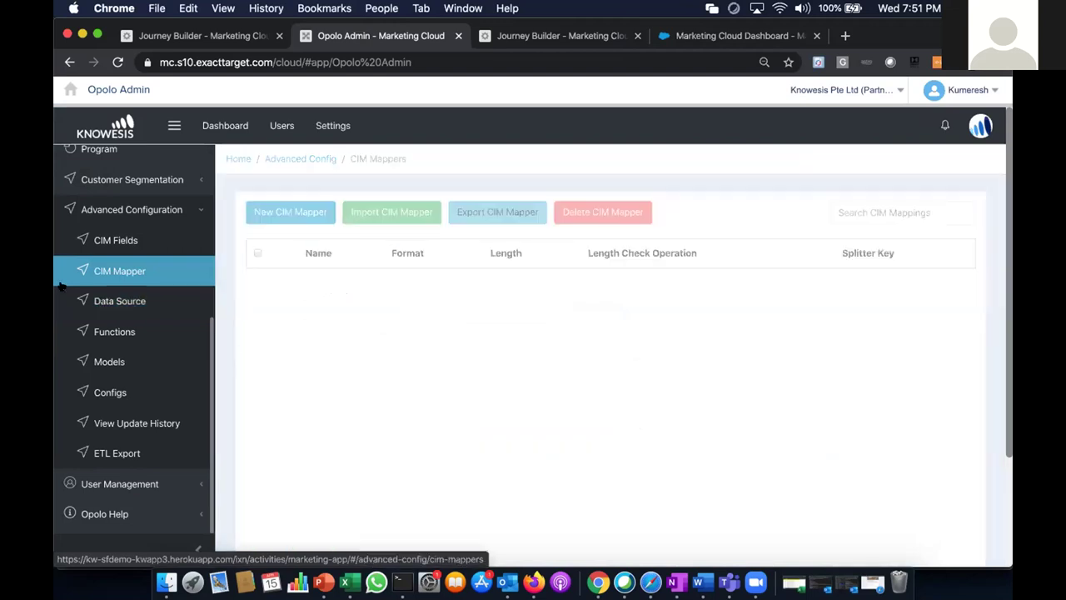
{"action": "left_click", "coordinate": [327, 311]}
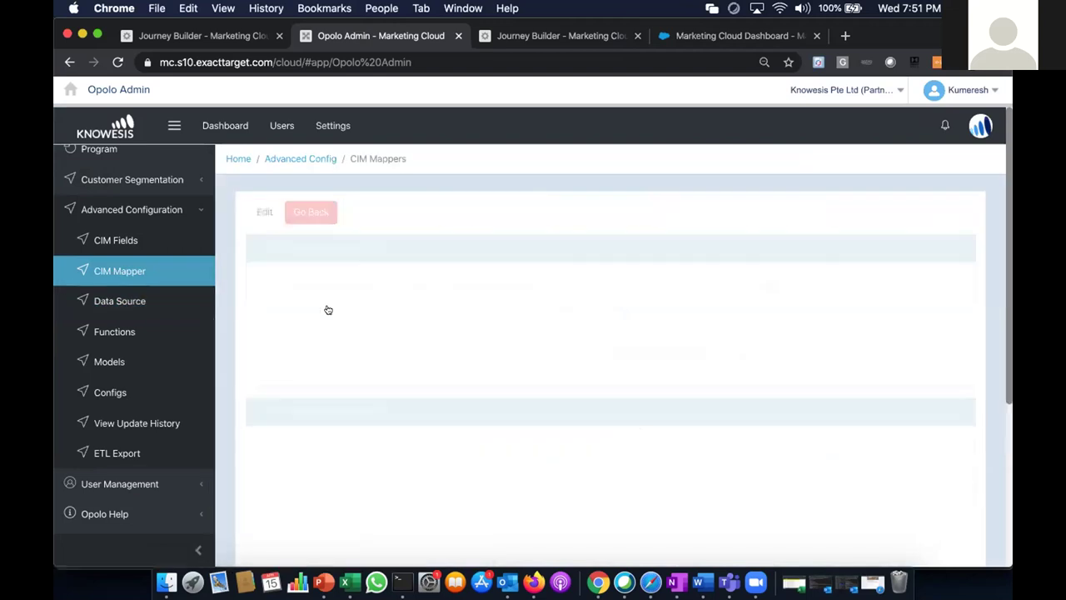
{"action": "left_click", "coordinate": [269, 213]}
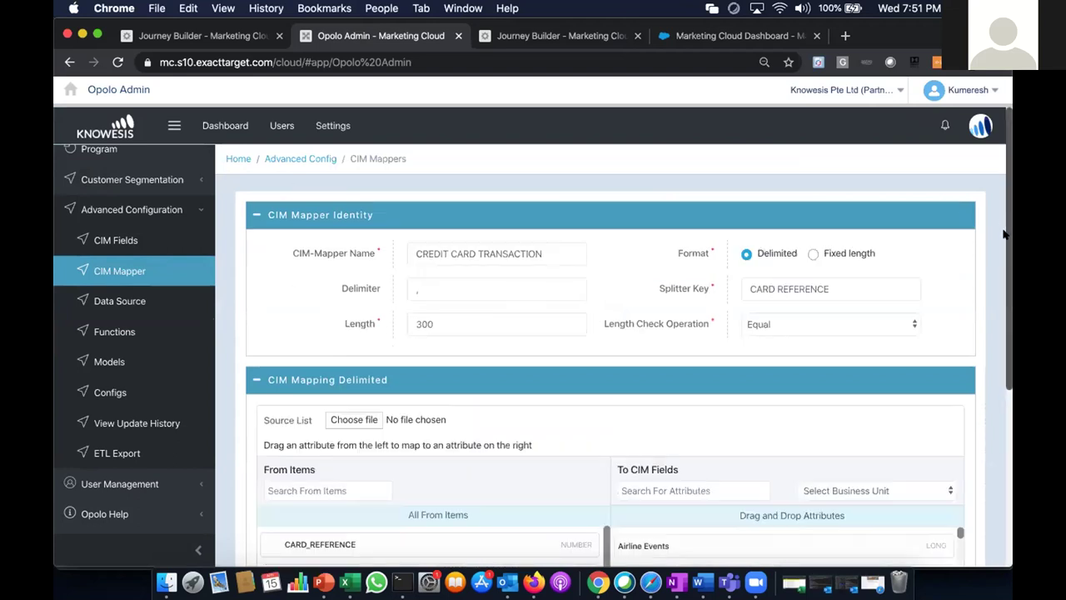
{"action": "scroll", "coordinate": [1005, 366], "scroll_direction": "down", "scroll_amount": 3}
{"action": "scroll", "coordinate": [966, 266], "scroll_direction": "down", "scroll_amount": 1}
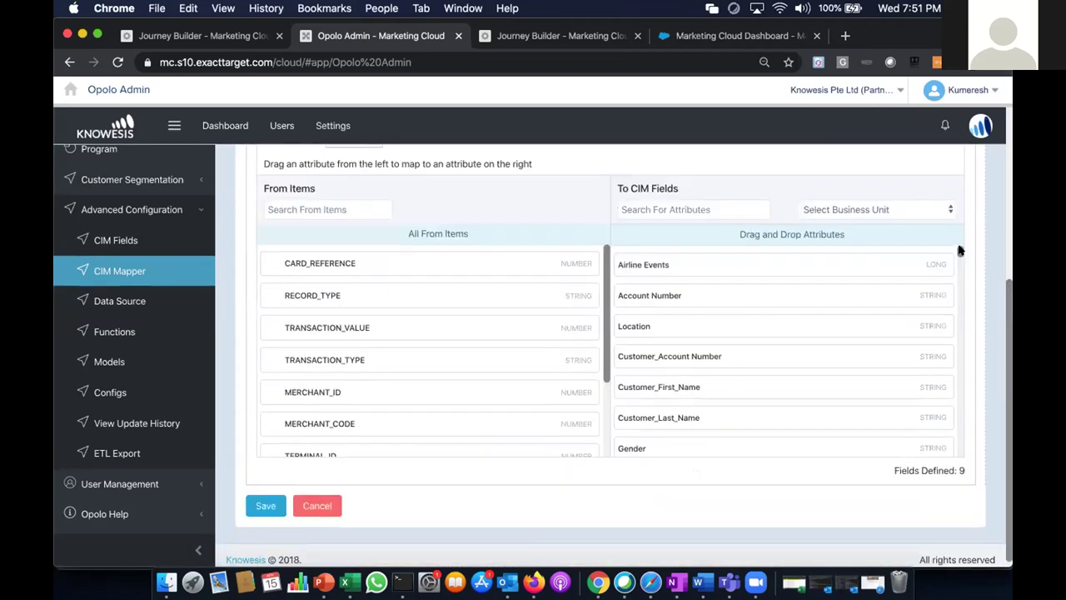
{"action": "left_click_drag", "start_coordinate": [960, 253], "coordinate": [958, 430]}
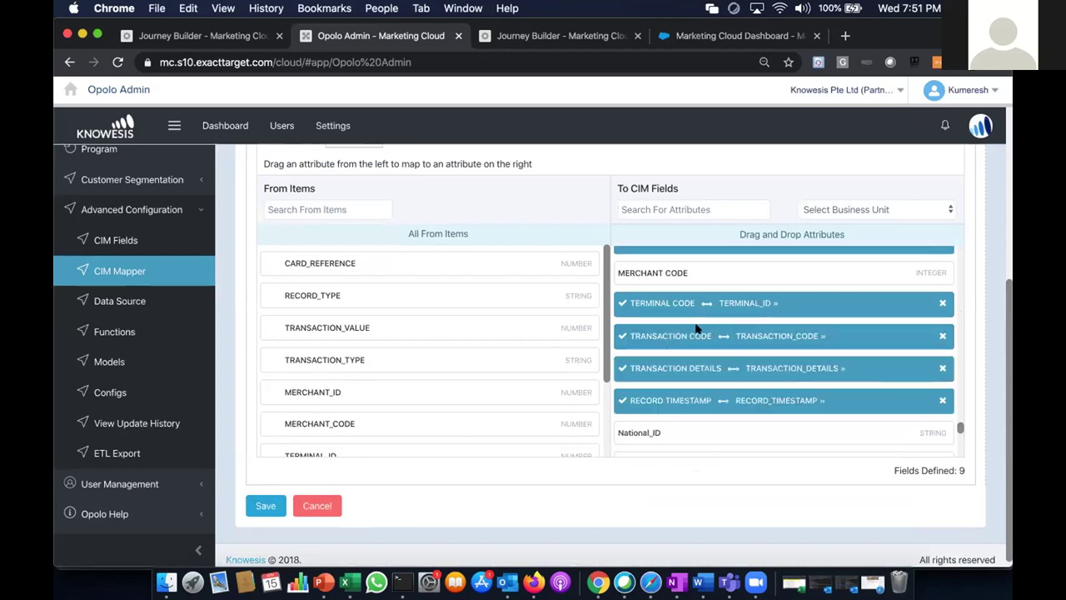
{"action": "left_click", "coordinate": [126, 239]}
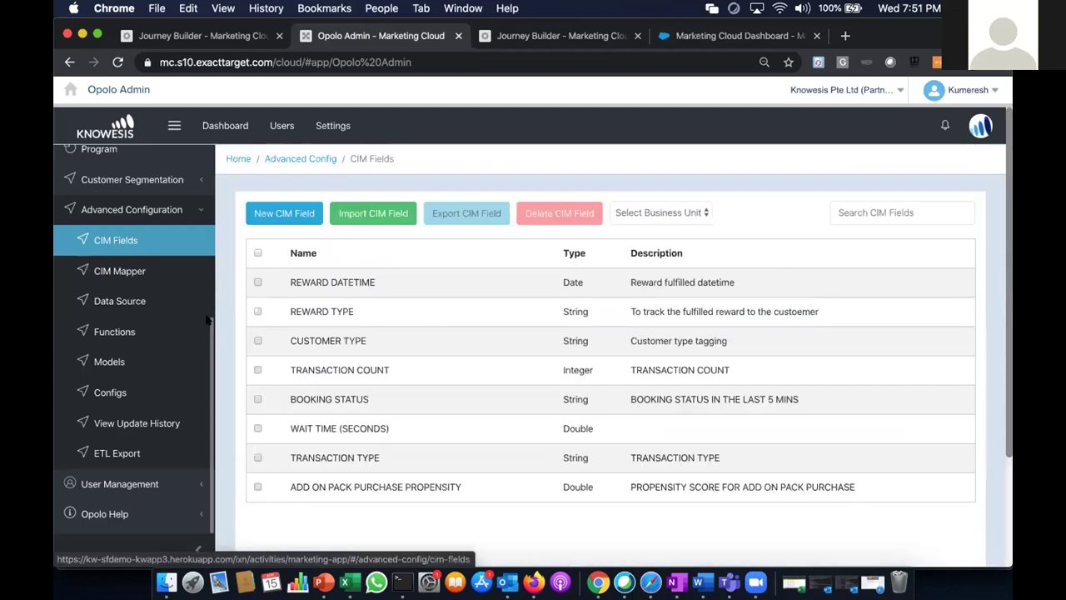
Step: Filter the indicators by the Banking business unit and examine the first two pages of the list
{"action": "scroll", "coordinate": [212, 223], "scroll_direction": "up", "scroll_amount": 5}
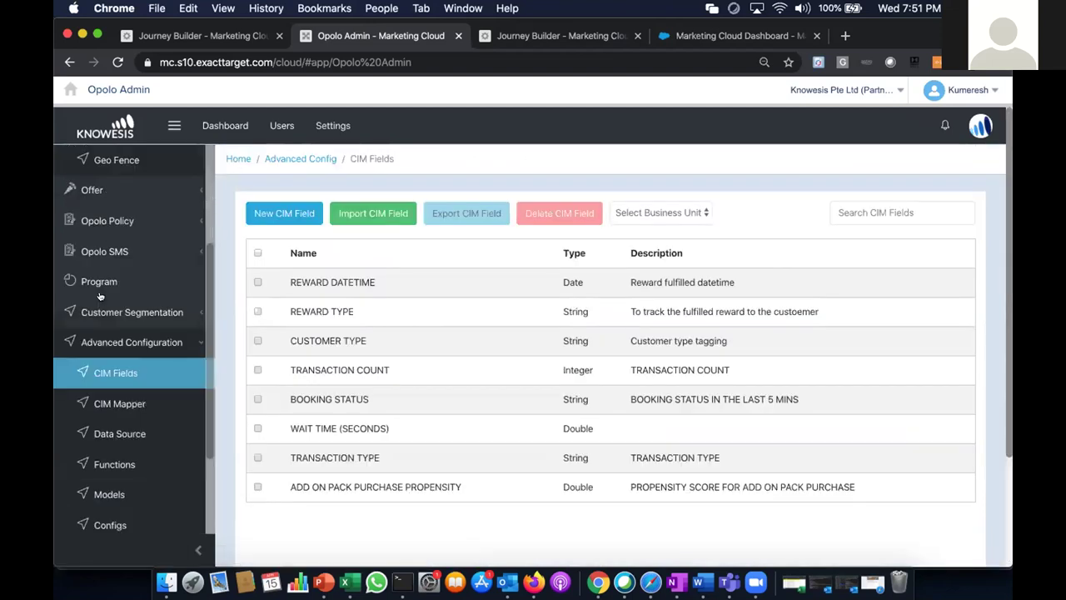
{"action": "scroll", "coordinate": [115, 208], "scroll_direction": "up", "scroll_amount": 2}
{"action": "scroll", "coordinate": [103, 212], "scroll_direction": "up", "scroll_amount": 1}
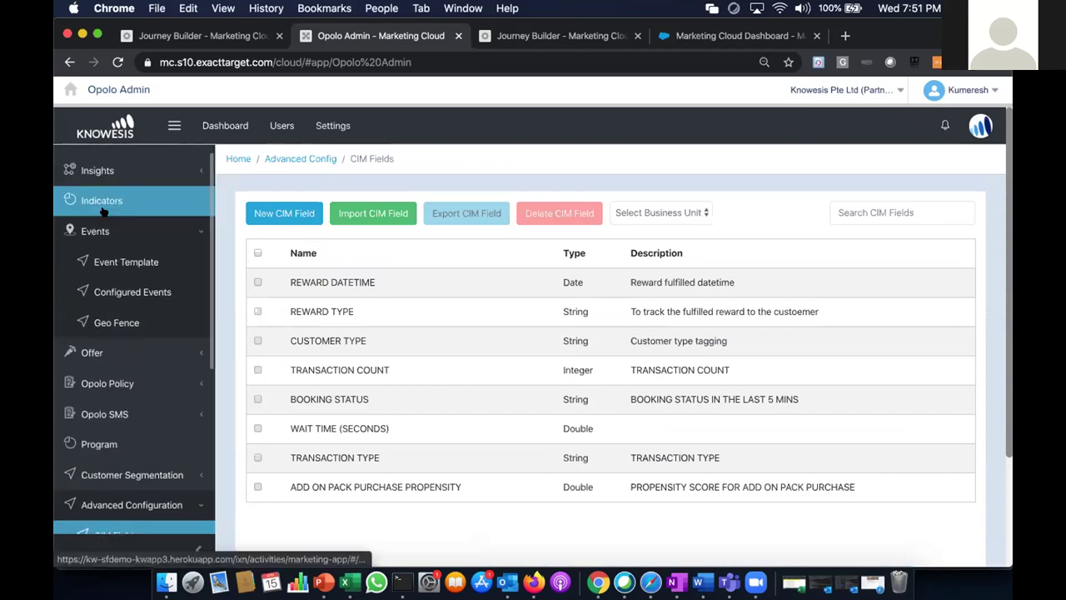
{"action": "left_click", "coordinate": [103, 212]}
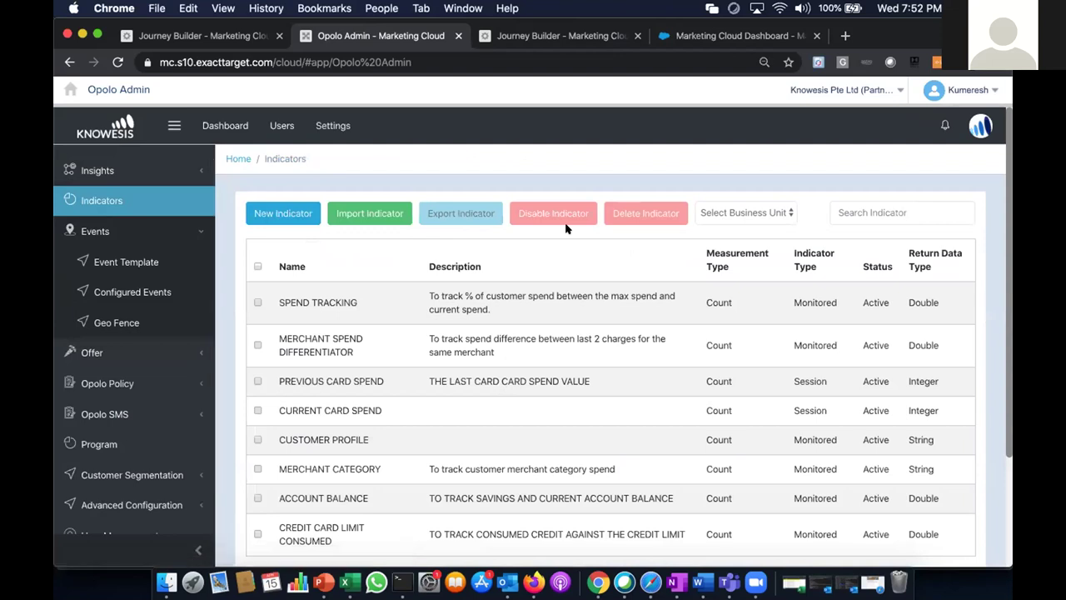
{"action": "left_click", "coordinate": [743, 213]}
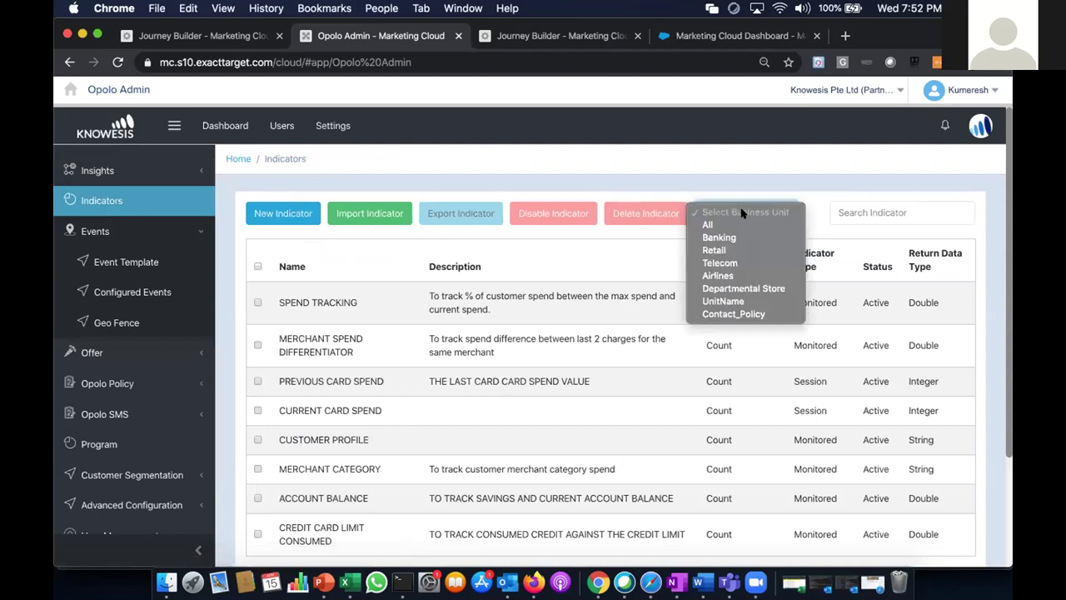
{"action": "left_click", "coordinate": [730, 237]}
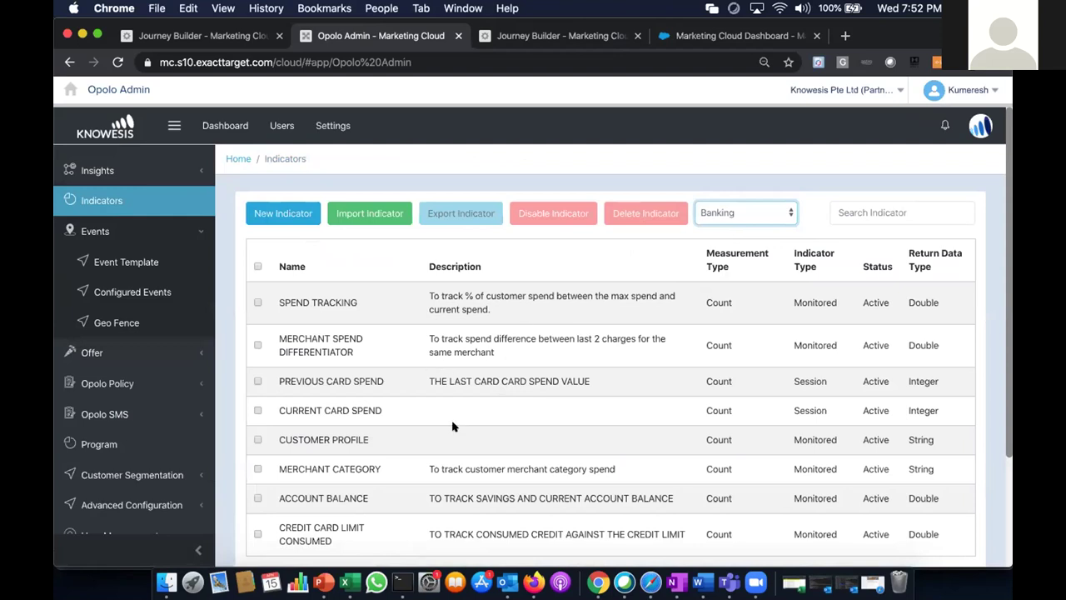
{"action": "scroll", "coordinate": [392, 441], "scroll_direction": "down", "scroll_amount": 3}
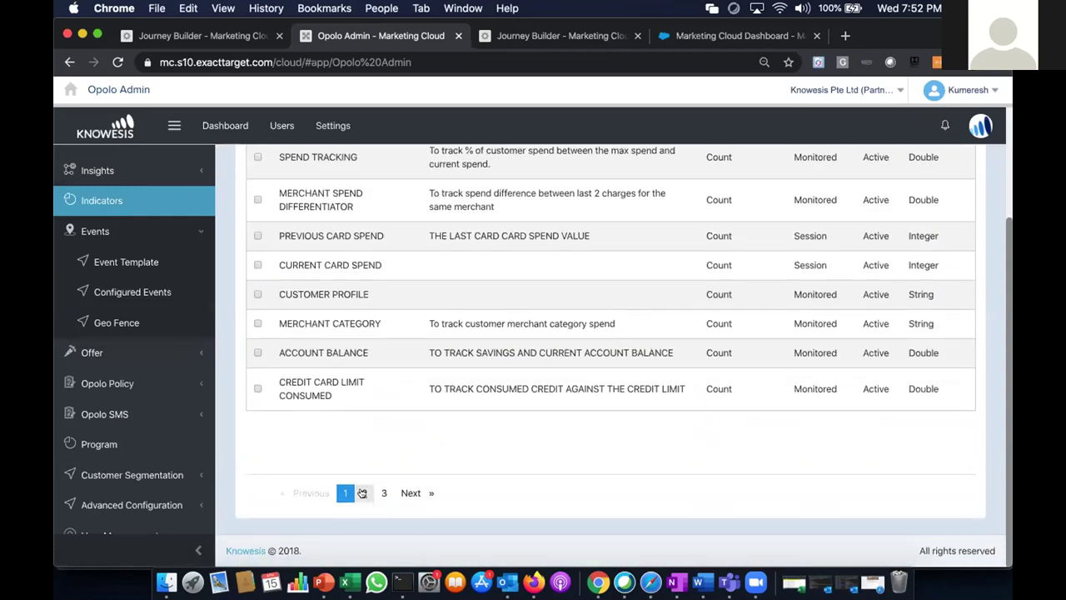
{"action": "left_click", "coordinate": [364, 497]}
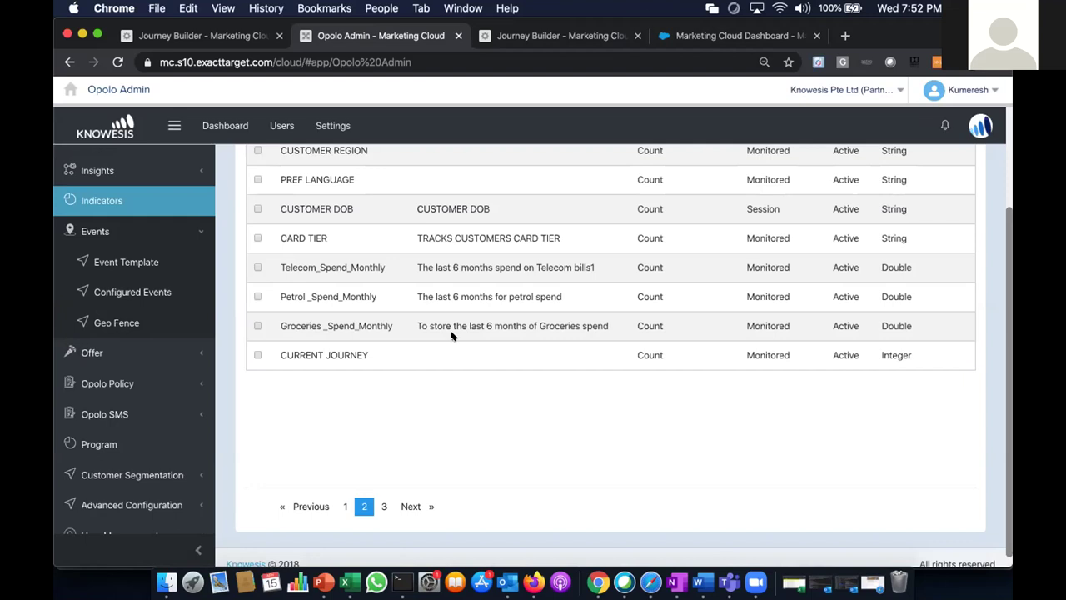
{"action": "scroll", "coordinate": [454, 338], "scroll_direction": "up", "scroll_amount": 2}
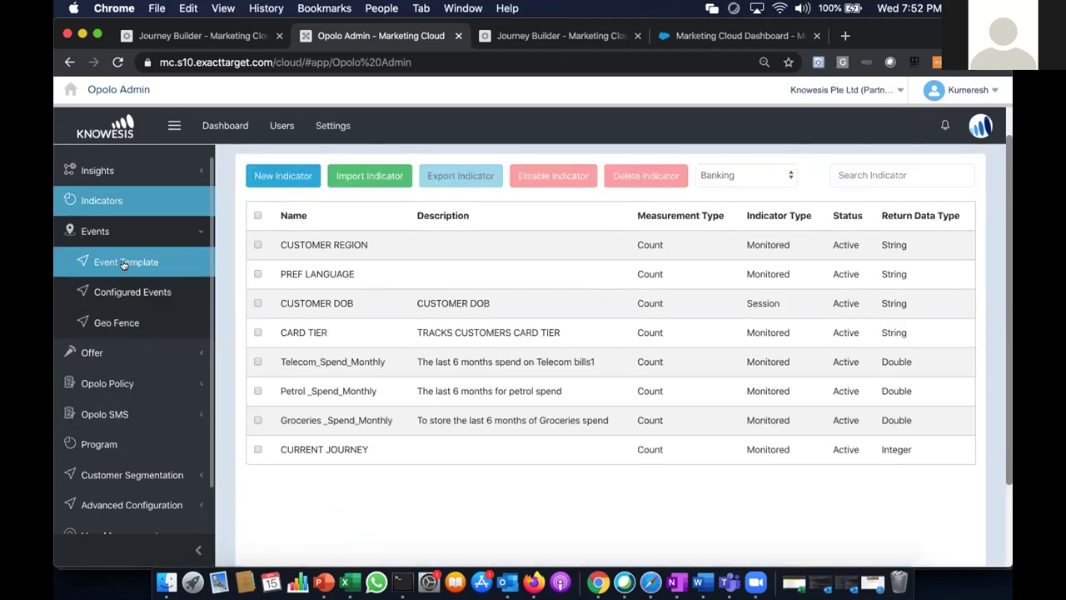
Step: Filter the event templates by the Banking business unit and search them for "type"
{"action": "left_click", "coordinate": [123, 264]}
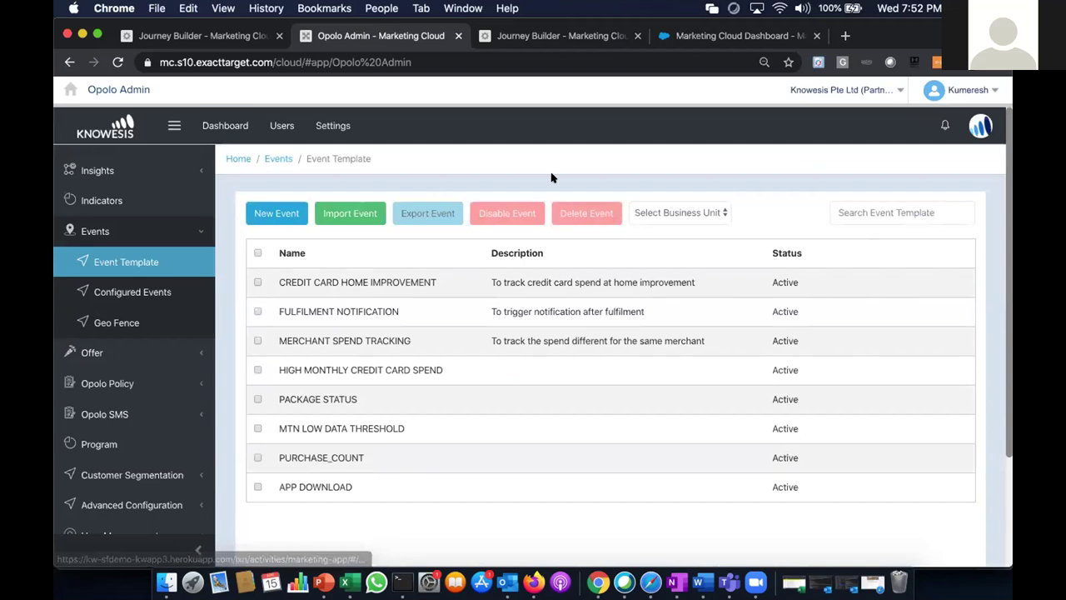
{"action": "key", "text": "space"}
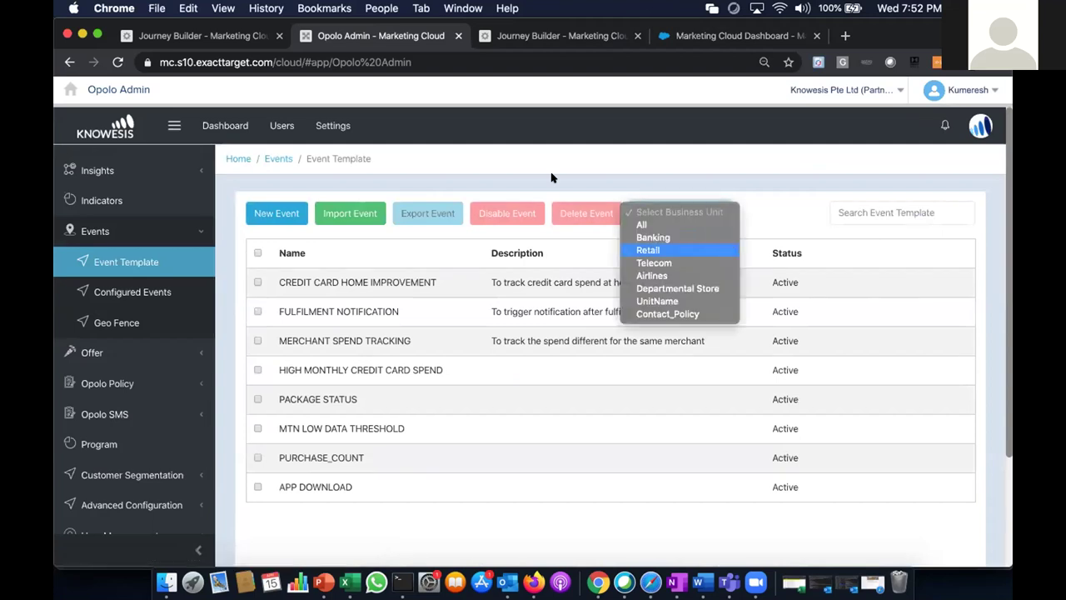
{"action": "key", "text": "Return"}
{"action": "key", "text": "Tab"}
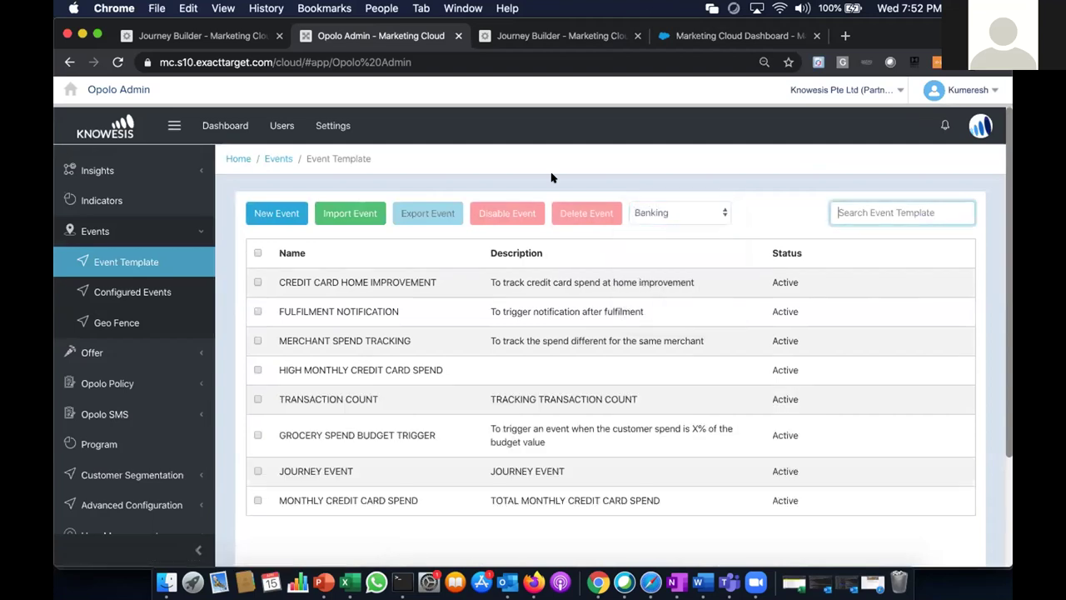
{"action": "type", "text": "type"}
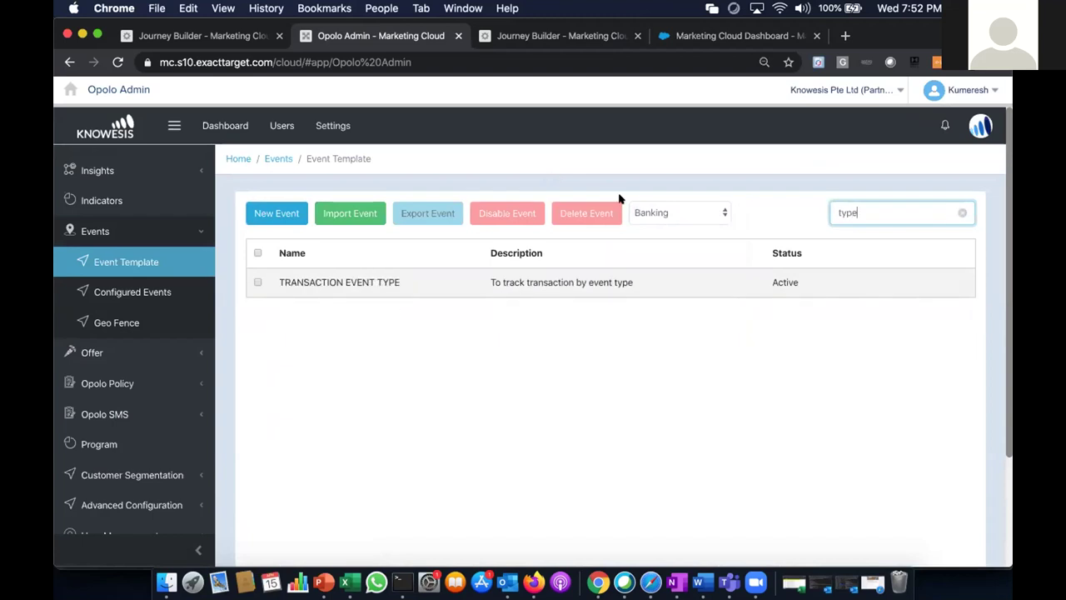
Step: Open the TRANSACTION EVENT TYPE template and review its general details, payload configuration and event logic
{"action": "key", "text": "Return"}
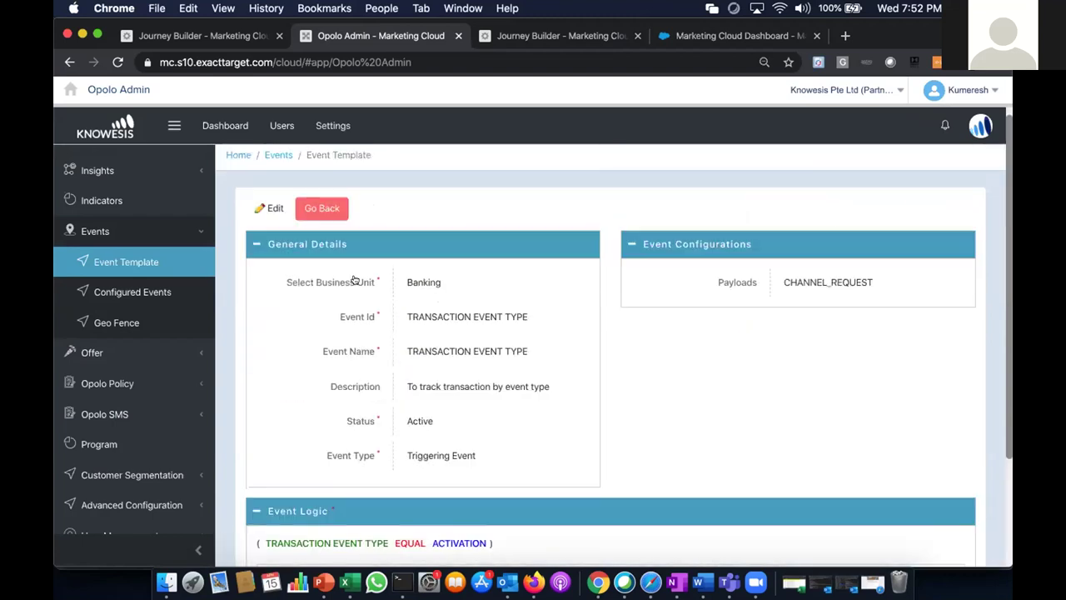
{"action": "scroll", "coordinate": [729, 402], "scroll_direction": "down", "scroll_amount": 3}
{"action": "scroll", "coordinate": [729, 403], "scroll_direction": "up", "scroll_amount": 3}
{"action": "scroll", "coordinate": [728, 402], "scroll_direction": "down", "scroll_amount": 2}
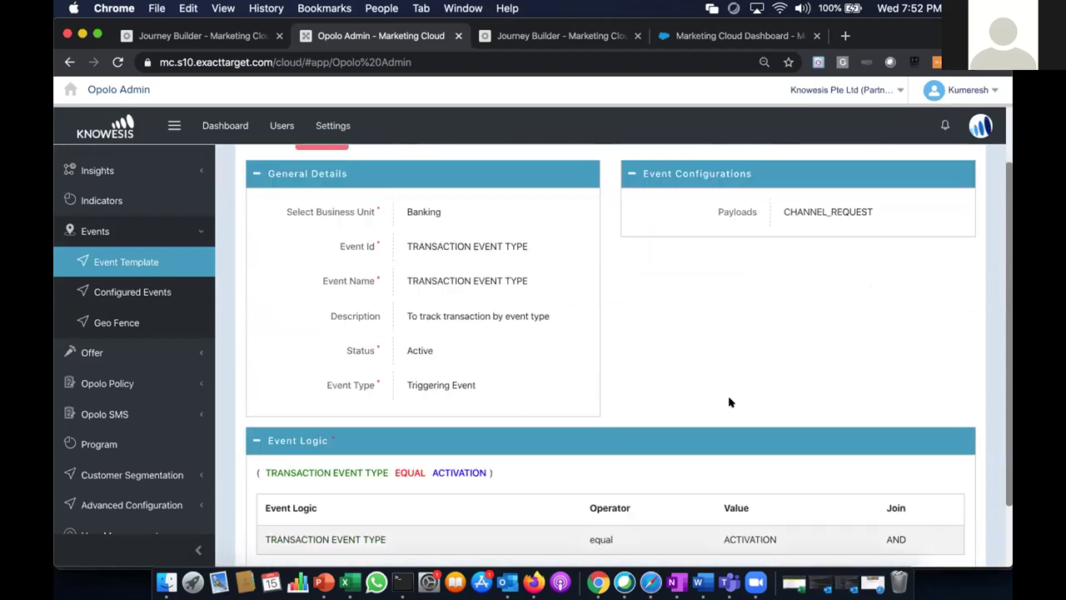
{"action": "scroll", "coordinate": [729, 402], "scroll_direction": "up", "scroll_amount": 2}
Step: Open the TRANSACTION EVENT TYPE template for editing and search the event logic's indicators for "card"
{"action": "left_click", "coordinate": [269, 211]}
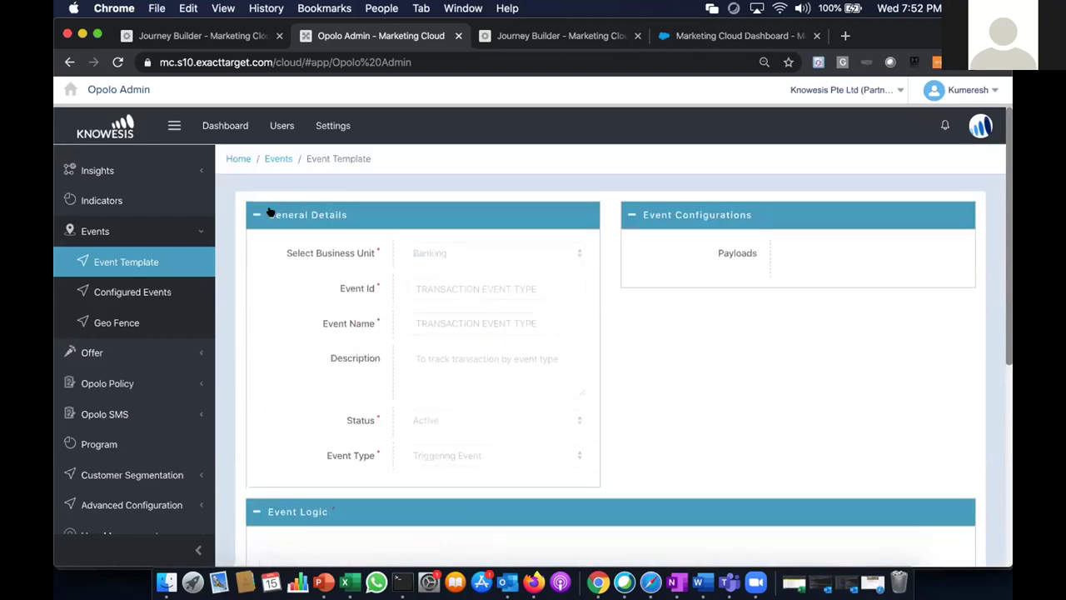
{"action": "scroll", "coordinate": [672, 369], "scroll_direction": "down", "scroll_amount": 3}
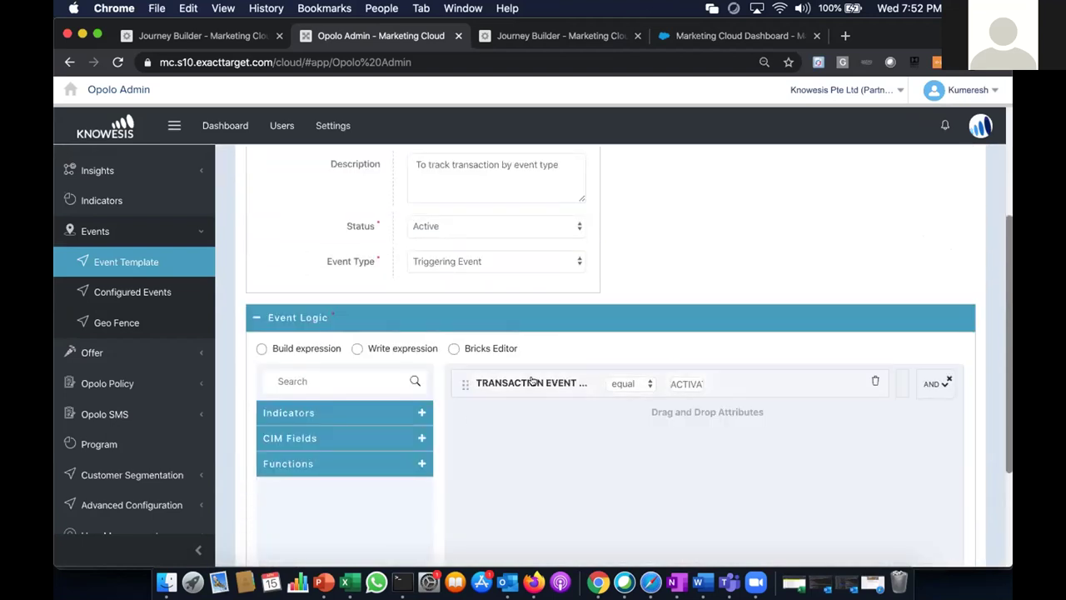
{"action": "left_click", "coordinate": [364, 412]}
{"action": "type", "text": "card"}
{"action": "scroll", "coordinate": [421, 435], "scroll_direction": "down", "scroll_amount": 1}
{"action": "scroll", "coordinate": [421, 436], "scroll_direction": "up", "scroll_amount": 1}
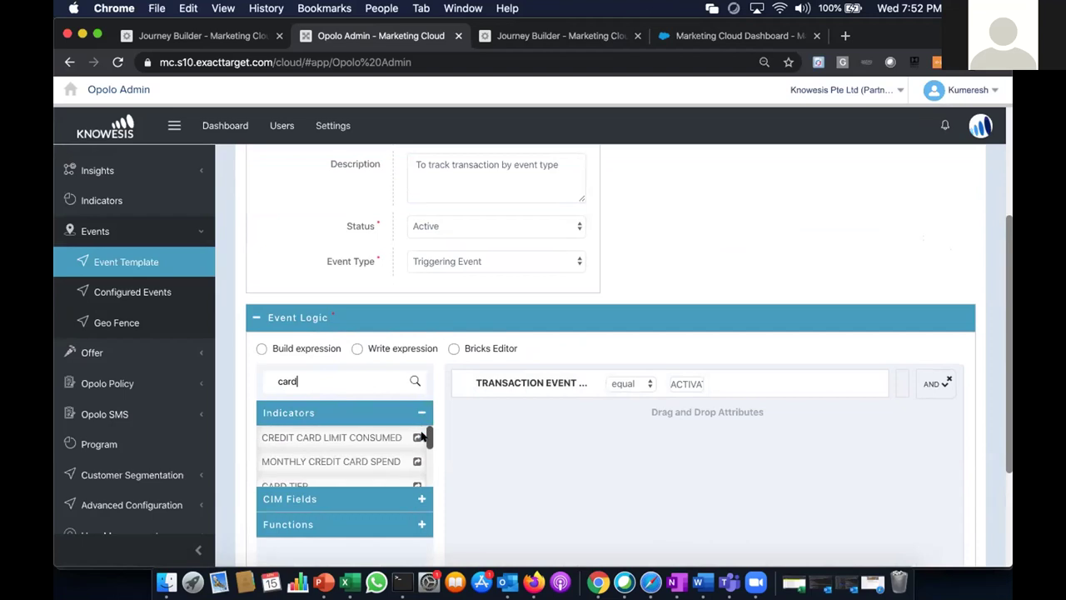
Step: Add the conditions CREDIT CARD LIMIT CONSUMED less_than 50 and CARD TIER equal GOLD to the template's event logic
{"action": "left_click_drag", "start_coordinate": [331, 437], "coordinate": [571, 428]}
{"action": "scroll", "coordinate": [351, 466], "scroll_direction": "down", "scroll_amount": 2}
{"action": "left_click_drag", "start_coordinate": [351, 469], "coordinate": [575, 450]}
{"action": "left_click", "coordinate": [631, 417]}
{"action": "left_click", "coordinate": [646, 441]}
{"action": "left_click", "coordinate": [674, 416]}
{"action": "type", "text": "50"}
{"action": "left_click", "coordinate": [617, 450]}
{"action": "type", "text": "GOLD"}
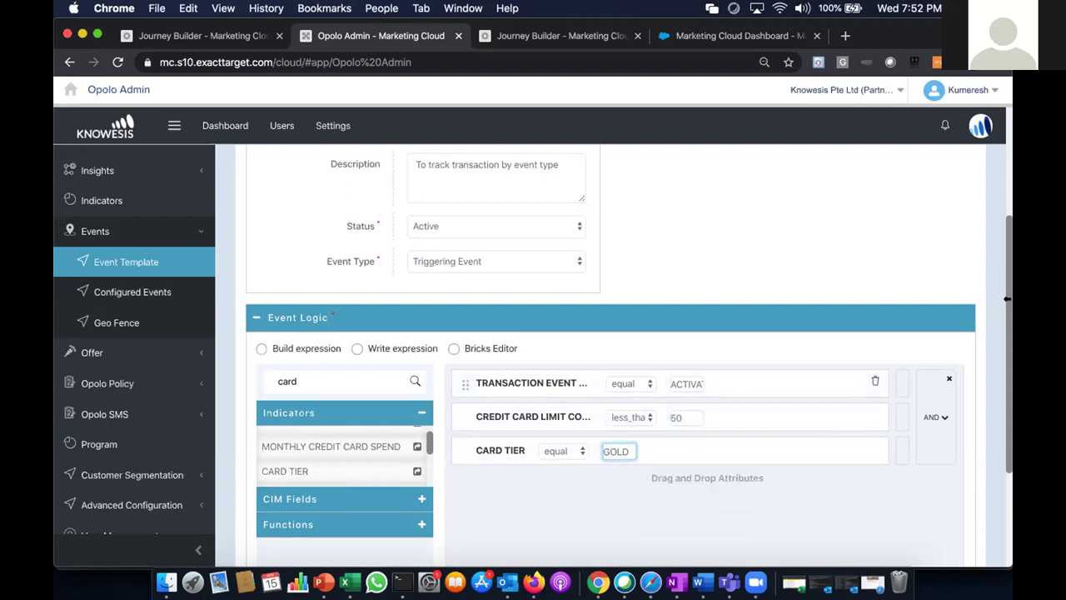
Step: Save the TRANSACTION EVENT TYPE template, review its event logic and return to the event template list
{"action": "scroll", "coordinate": [997, 308], "scroll_direction": "down", "scroll_amount": 3}
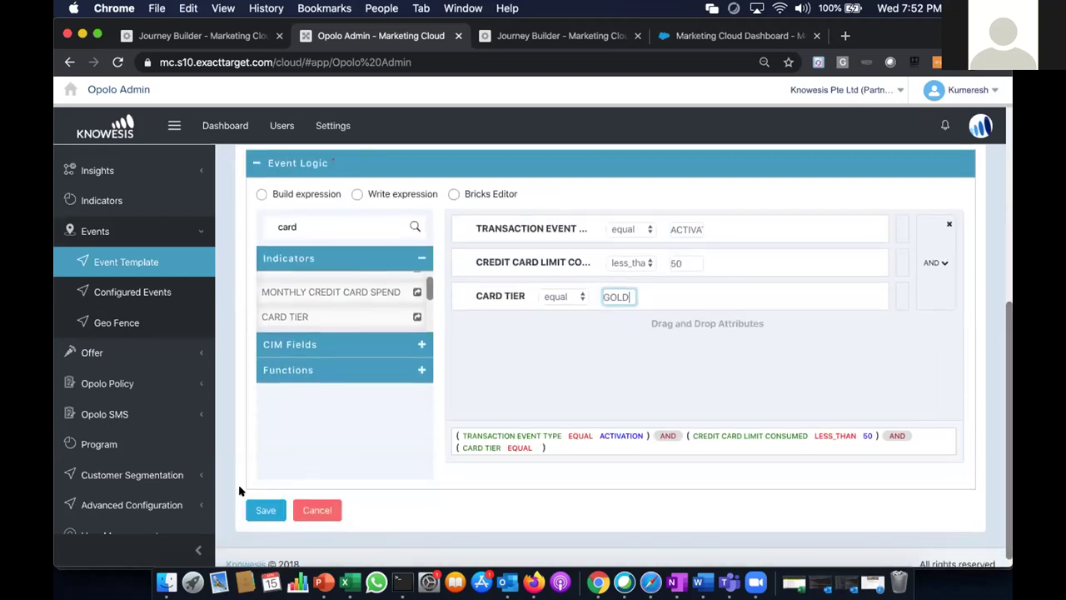
{"action": "left_click", "coordinate": [266, 509]}
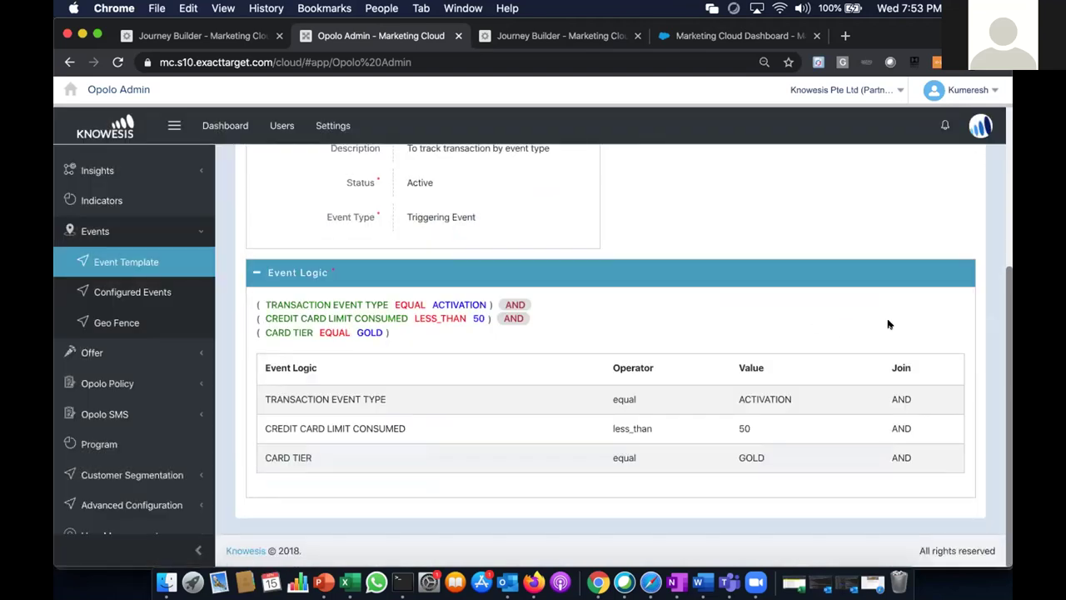
{"action": "scroll", "coordinate": [948, 256], "scroll_direction": "up", "scroll_amount": 5}
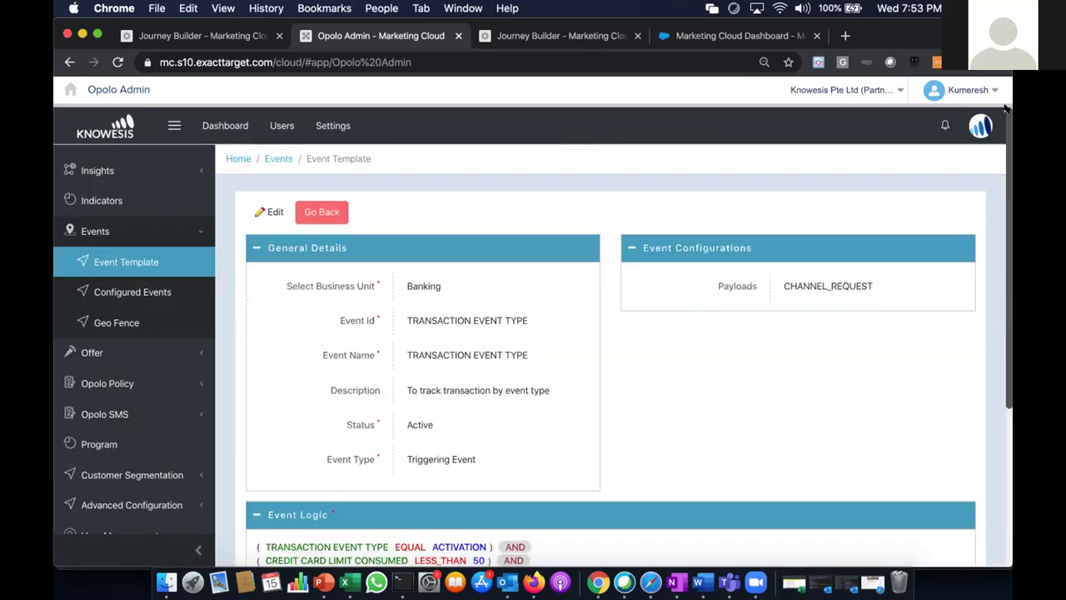
{"action": "left_click", "coordinate": [321, 212]}
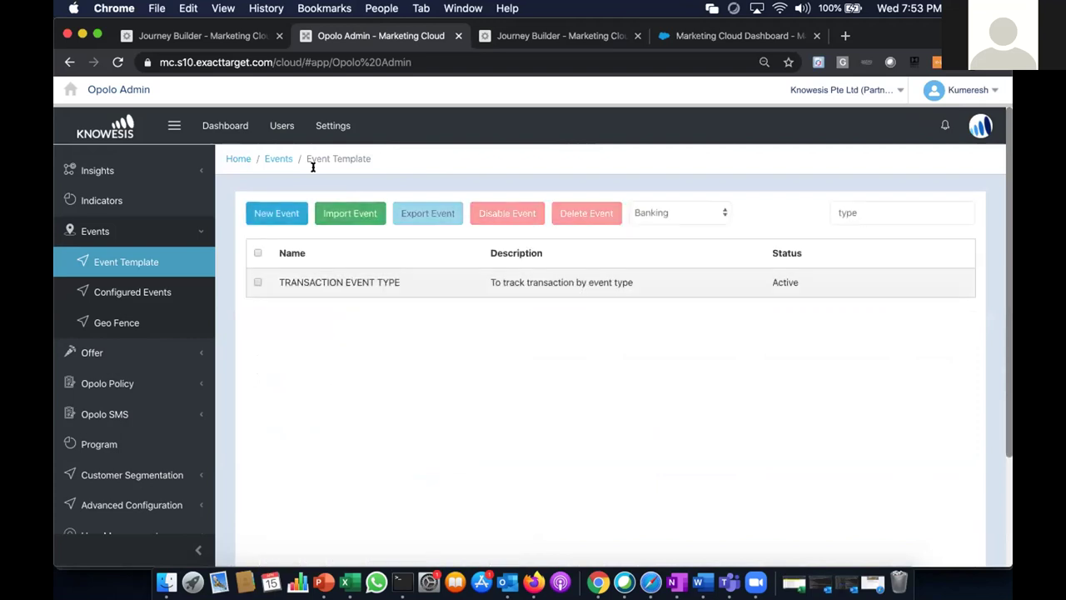
Step: Switch to the Trail Card Activation journey and delete the unconfigured Opolo Events activity before CONTACT POLICY
{"action": "left_click", "coordinate": [216, 37]}
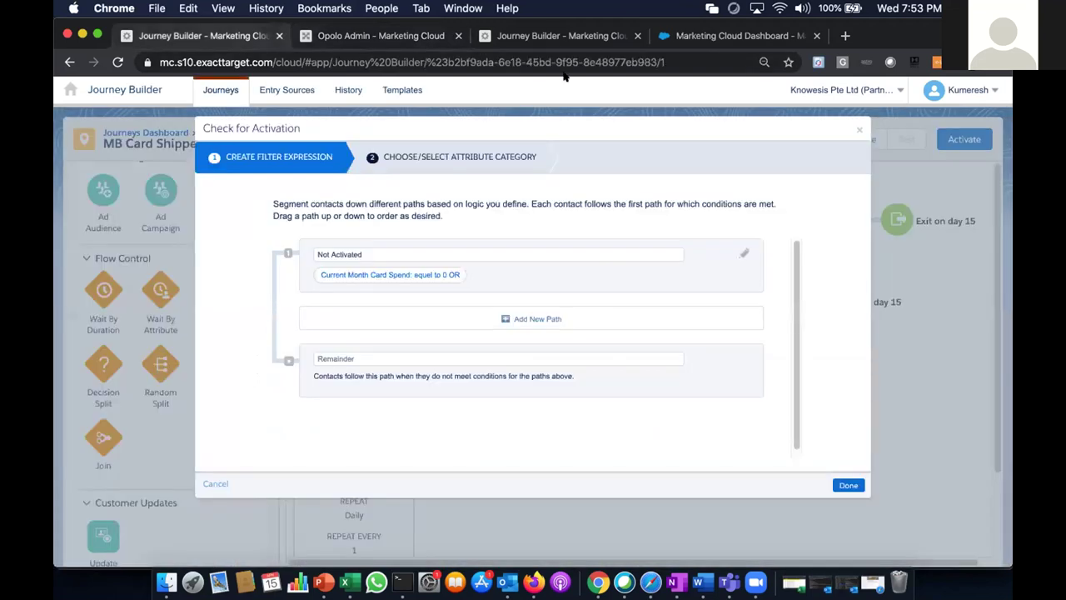
{"action": "left_click", "coordinate": [602, 38]}
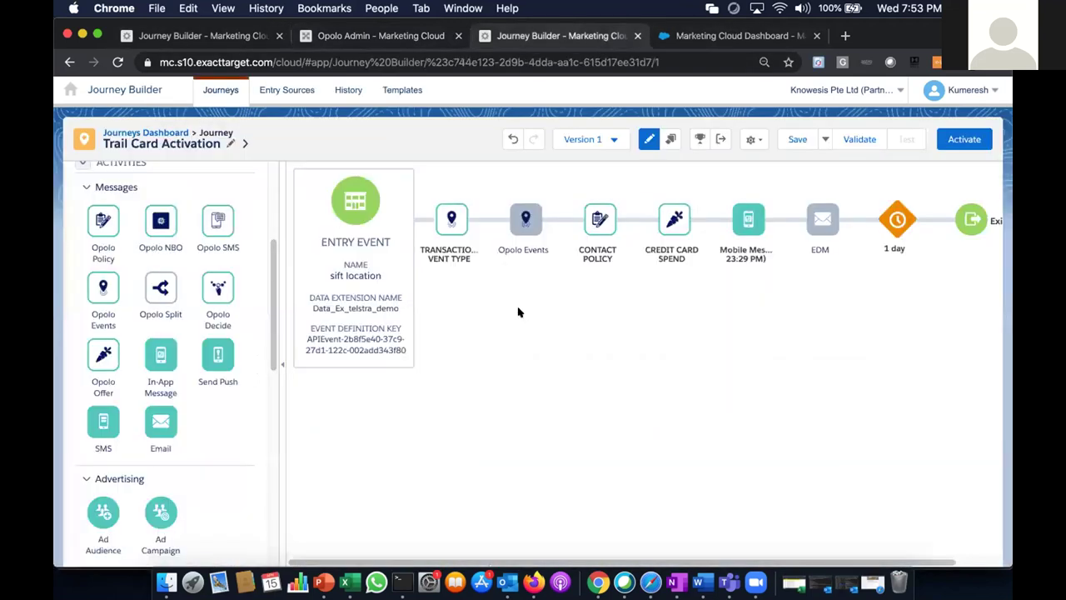
{"action": "left_click", "coordinate": [545, 203]}
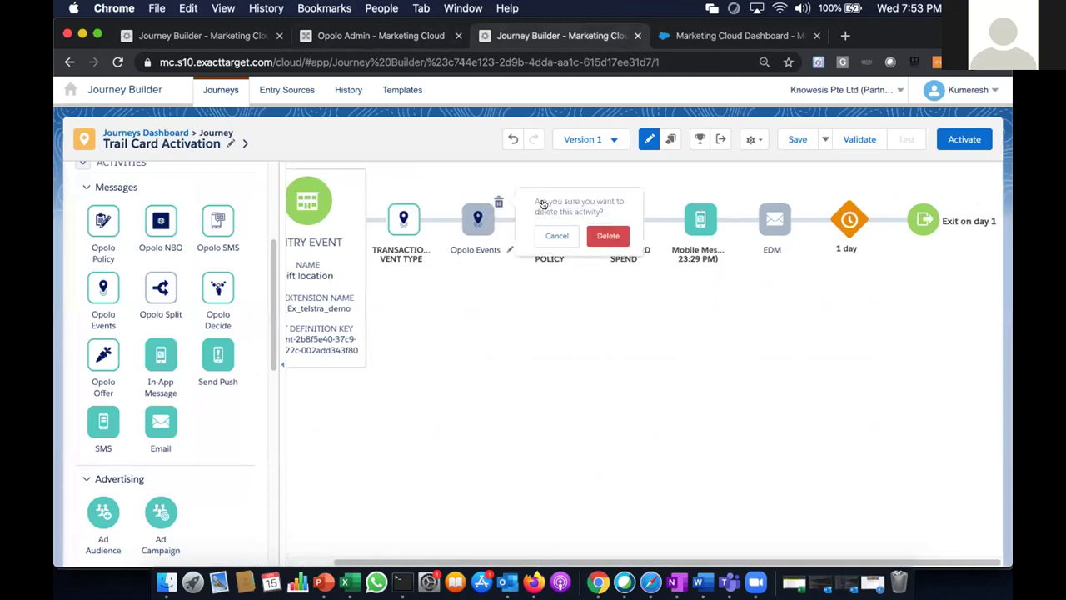
{"action": "left_click", "coordinate": [591, 236]}
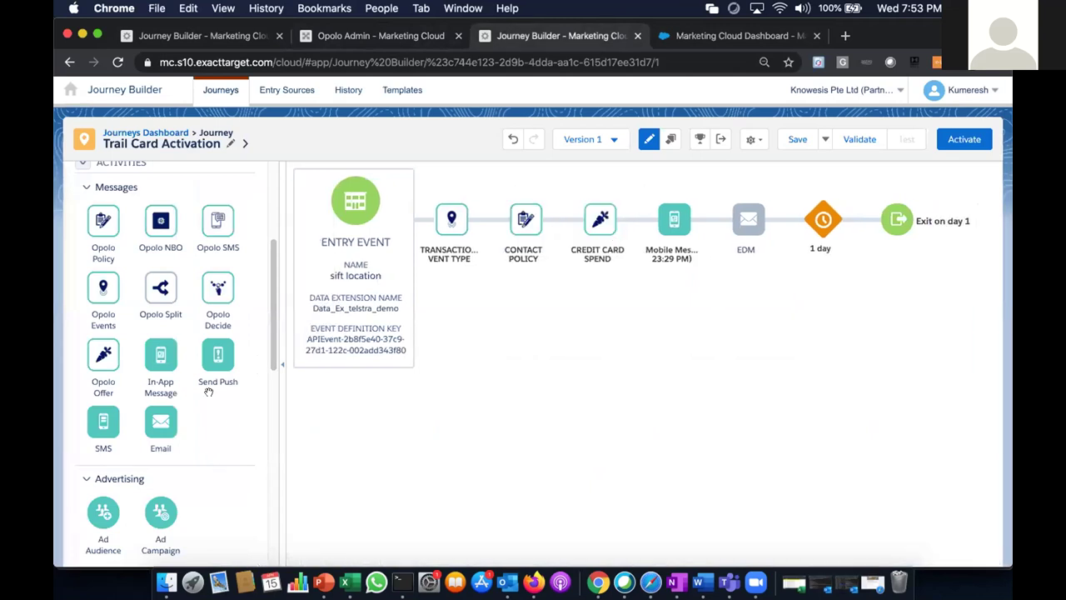
Step: Add an Opolo Events activity before CONTACT POLICY, choose the Banking template TRANSACTION EVENT TYPE and bring up its event criteria
{"action": "left_click_drag", "start_coordinate": [100, 304], "coordinate": [479, 218]}
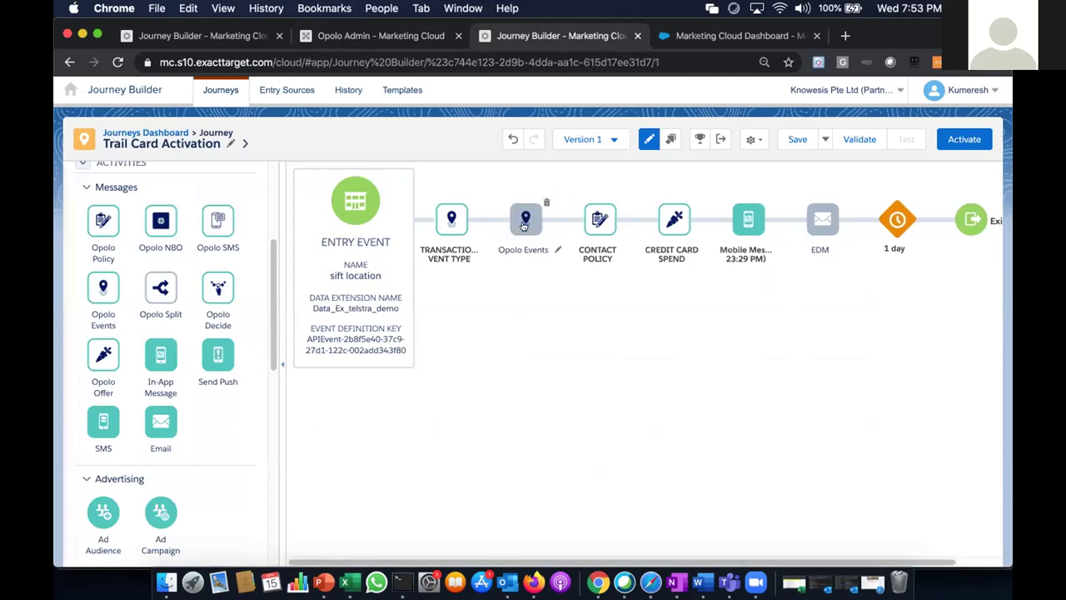
{"action": "left_click", "coordinate": [523, 223]}
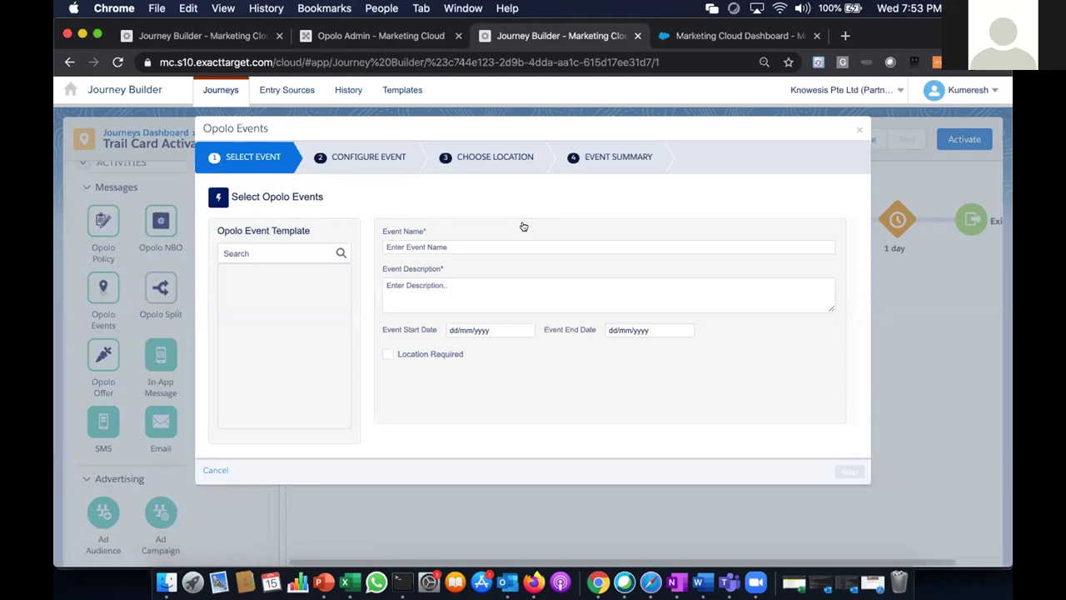
{"action": "left_click", "coordinate": [254, 281]}
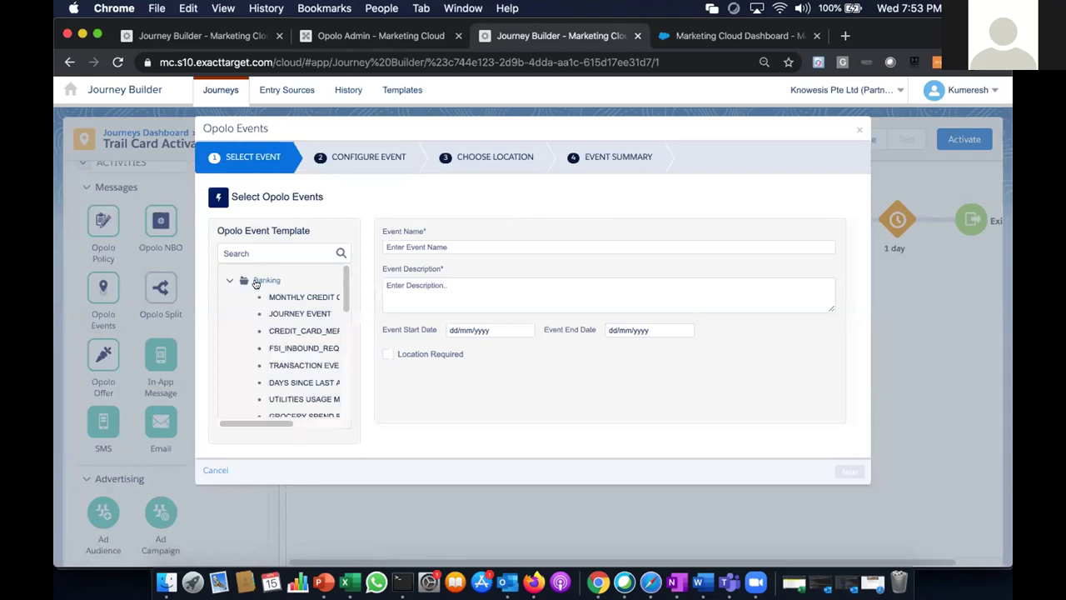
{"action": "left_click_drag", "start_coordinate": [255, 422], "coordinate": [279, 422]}
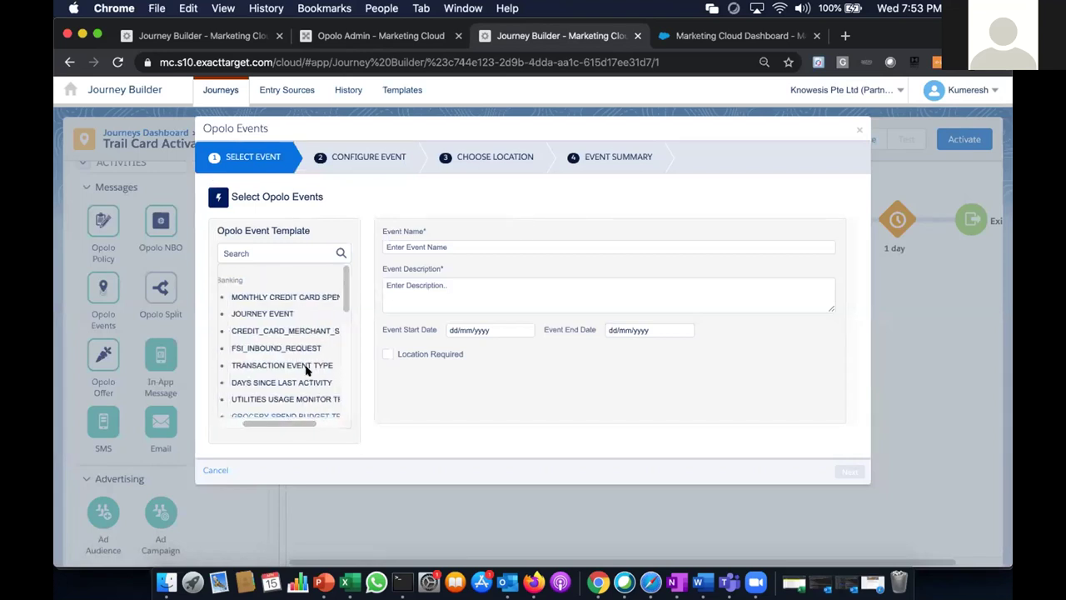
{"action": "left_click", "coordinate": [307, 369]}
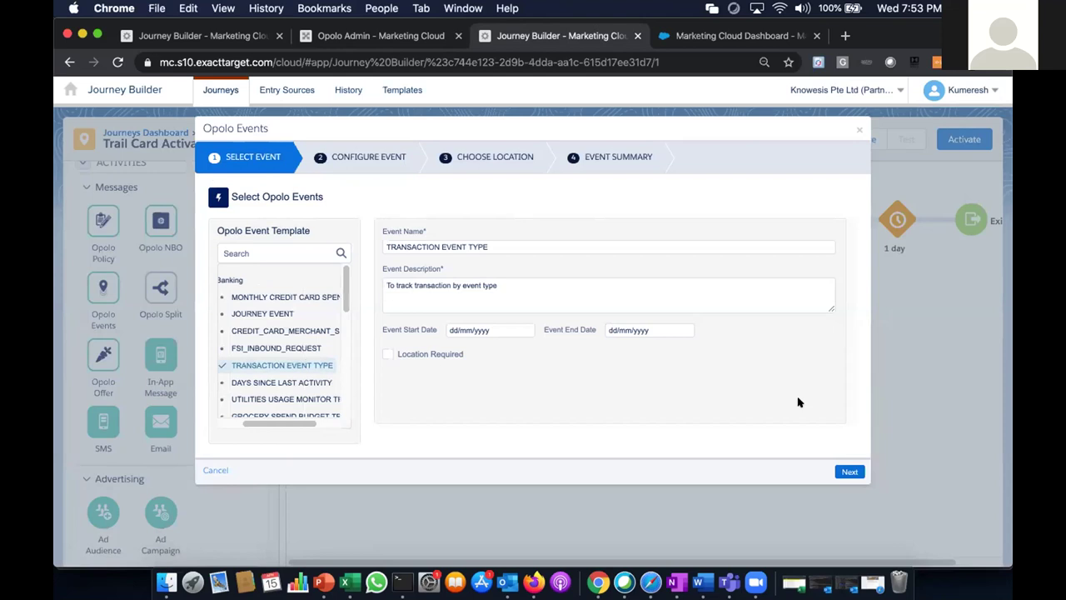
{"action": "left_click", "coordinate": [844, 471]}
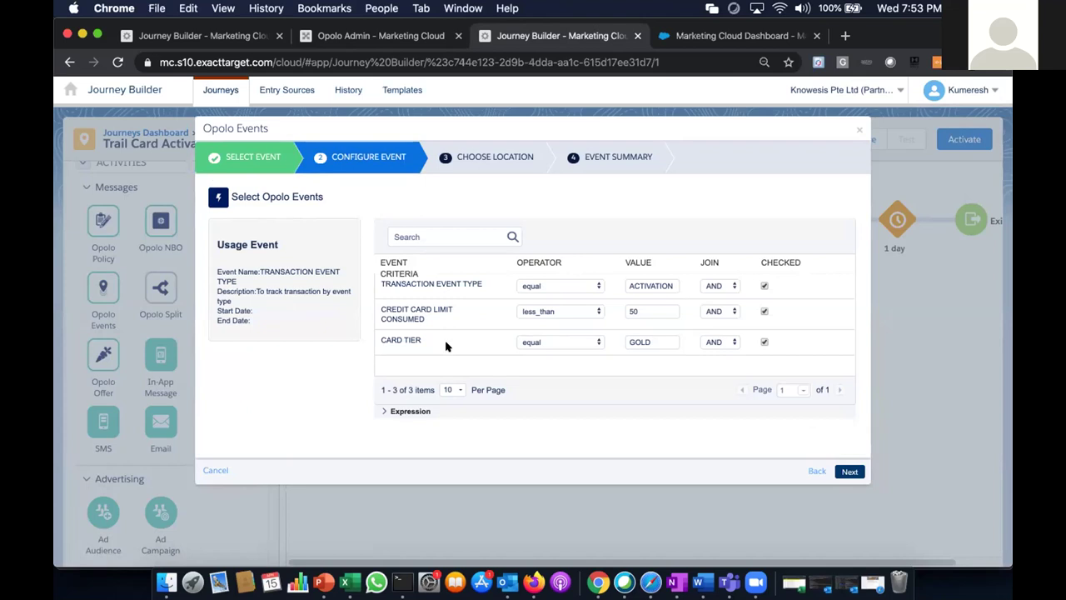
Step: Cancel the event configuration and delete the newly added Opolo Events activity from the journey
{"action": "left_click", "coordinate": [208, 470]}
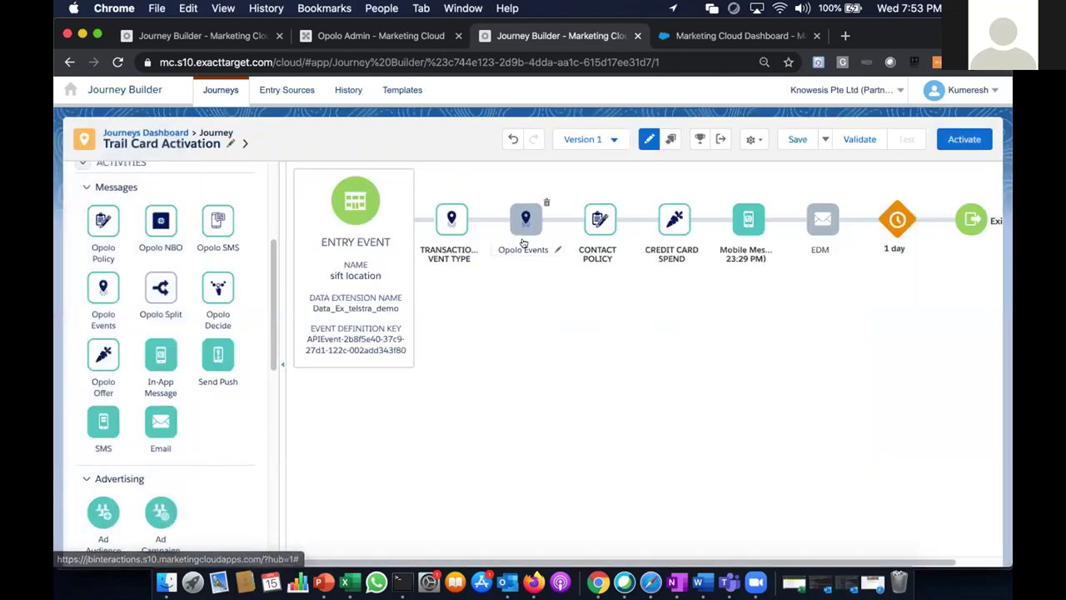
{"action": "left_click", "coordinate": [546, 203]}
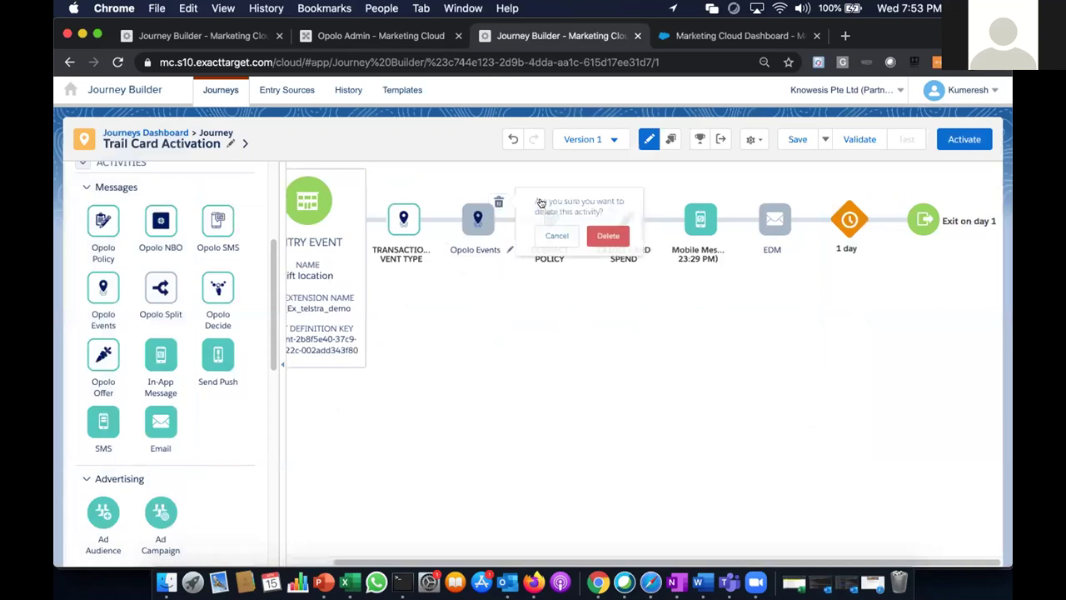
{"action": "left_click", "coordinate": [607, 235]}
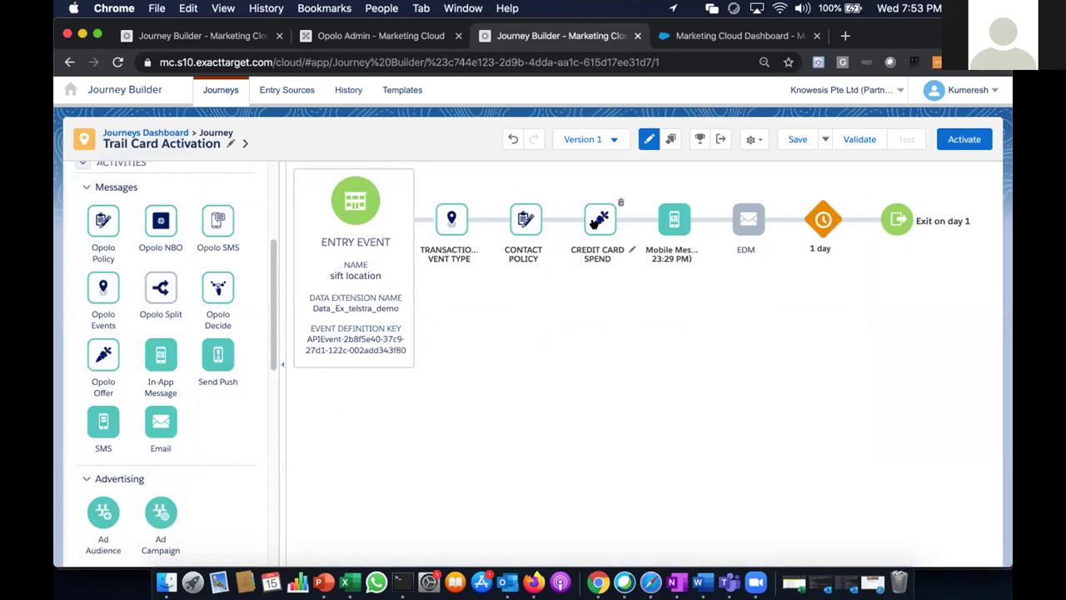
Step: Check the Customer Onboarding slide in PowerPoint, then open the CREDIT CARD SPEND offer activity in the Chrome journey
{"action": "left_click", "coordinate": [324, 581]}
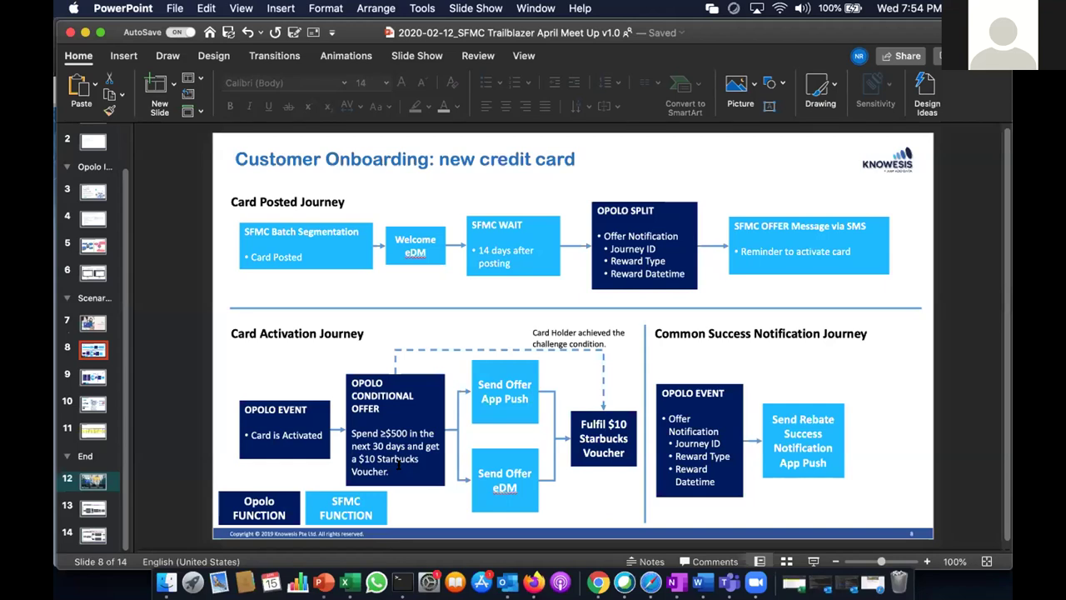
{"action": "left_click", "coordinate": [598, 581]}
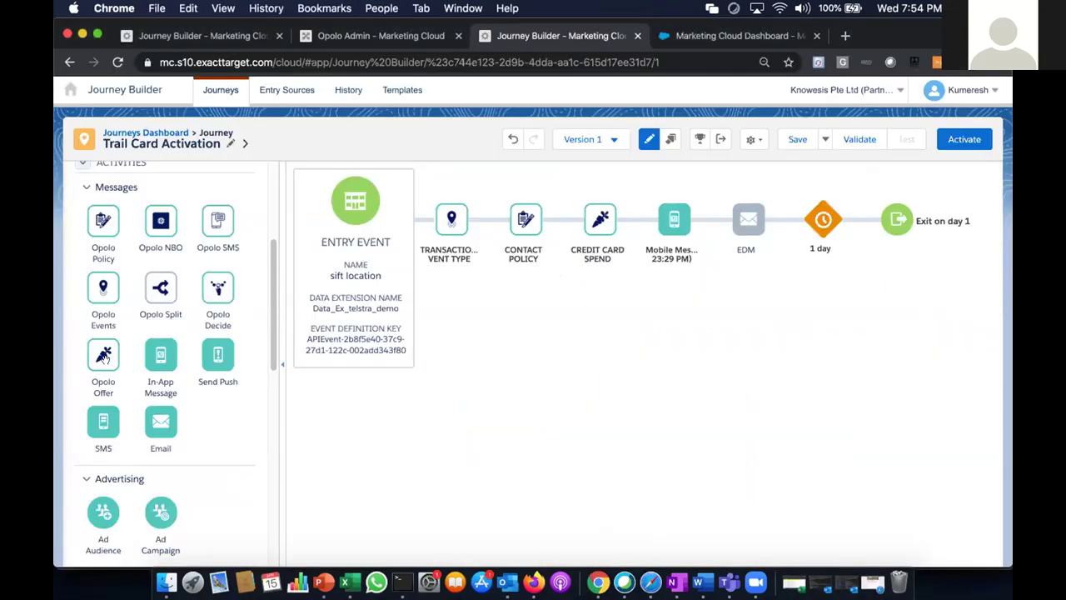
{"action": "left_click", "coordinate": [595, 225]}
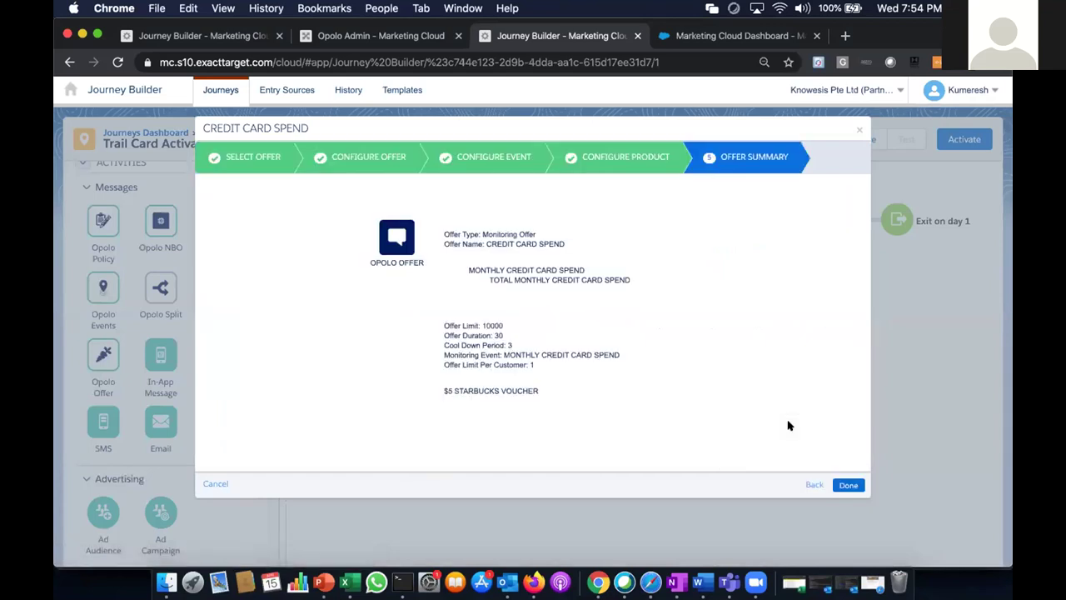
Step: Go back through the CREDIT CARD SPEND offer's configuration stages to the offer selection and review the settings
{"action": "left_click", "coordinate": [813, 484]}
{"action": "left_click", "coordinate": [813, 485]}
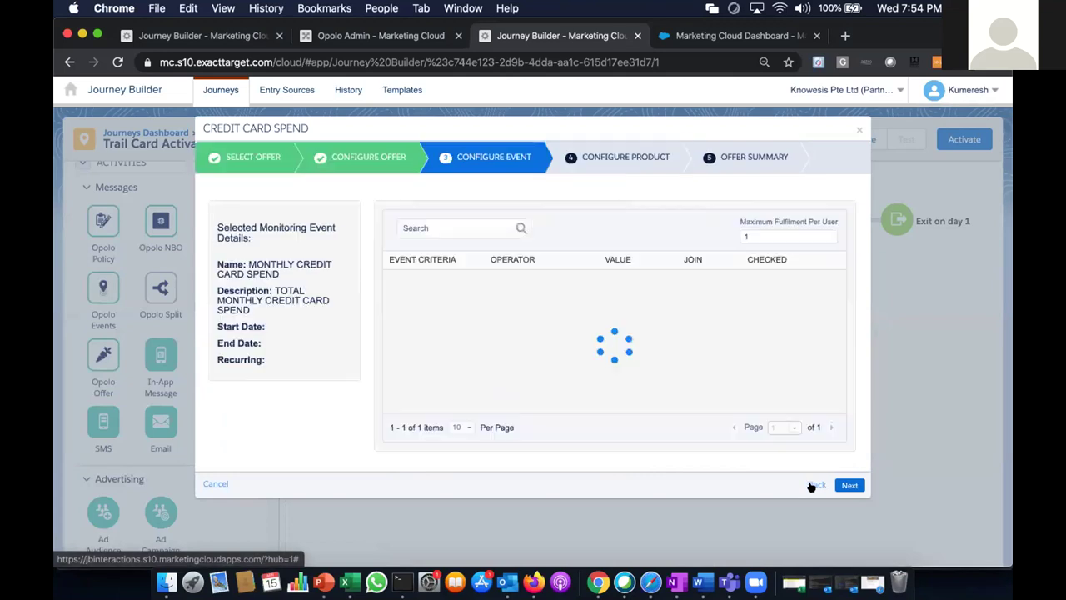
{"action": "left_click", "coordinate": [812, 485]}
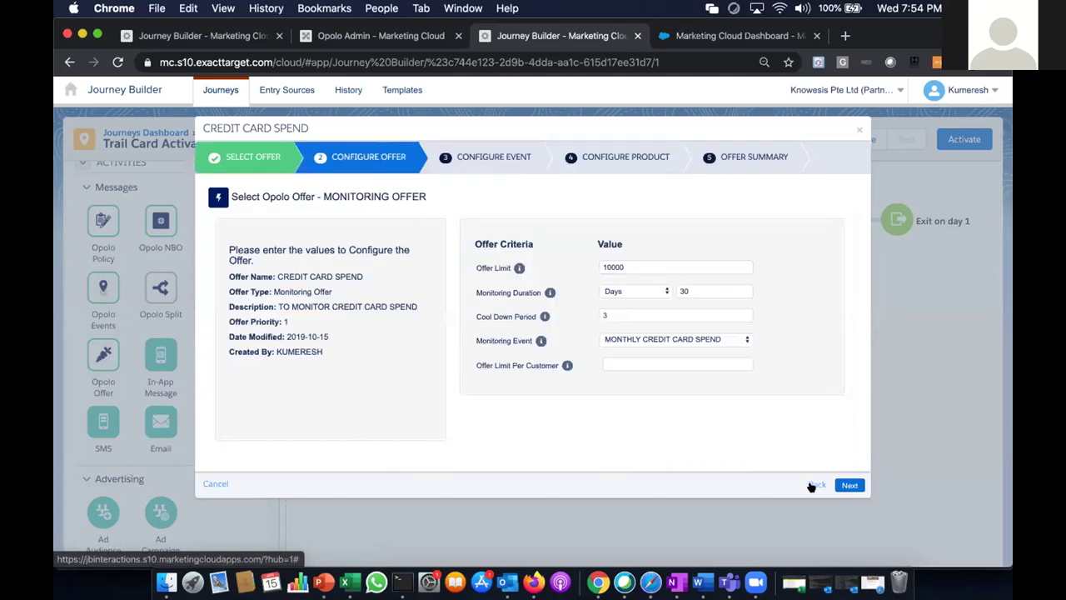
{"action": "left_click", "coordinate": [813, 485]}
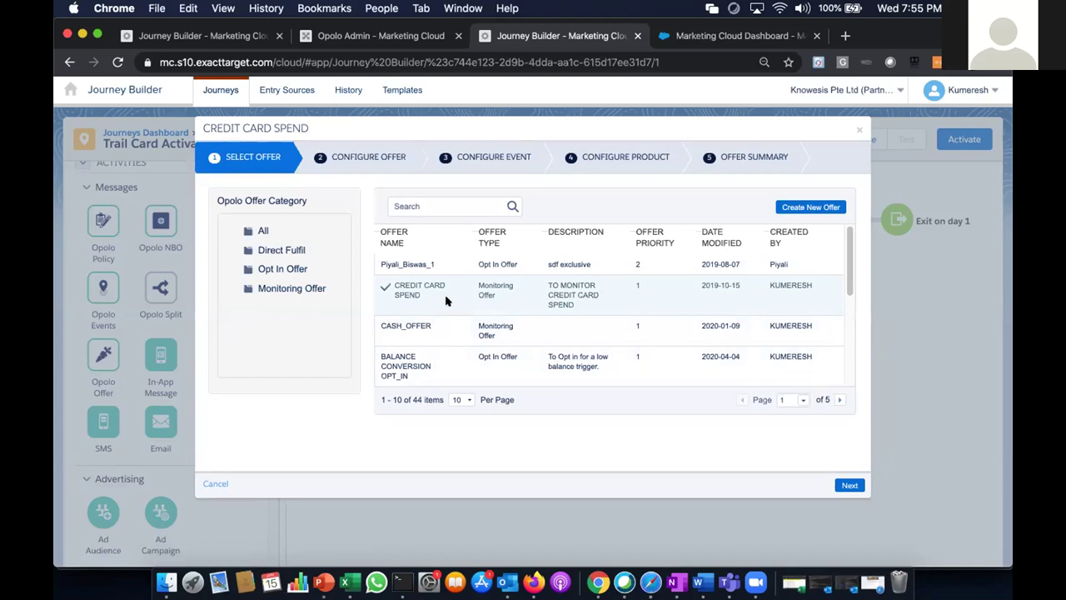
Step: Set the CREDIT CARD SPEND offer's limit to 100000, keep MONTHLY CREDIT CARD SPEND as its monitoring event and proceed to the event configuration
{"action": "left_click", "coordinate": [849, 485]}
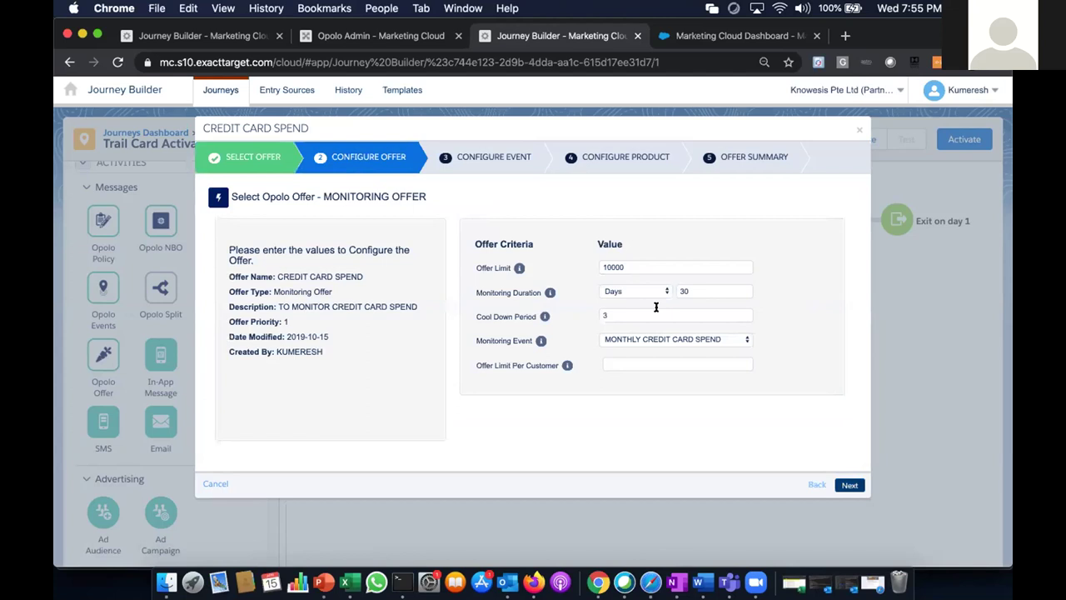
{"action": "left_click", "coordinate": [626, 265]}
{"action": "key", "text": "BackSpace"}
{"action": "key", "text": "BackSpace"}
{"action": "key", "text": "BackSpace"}
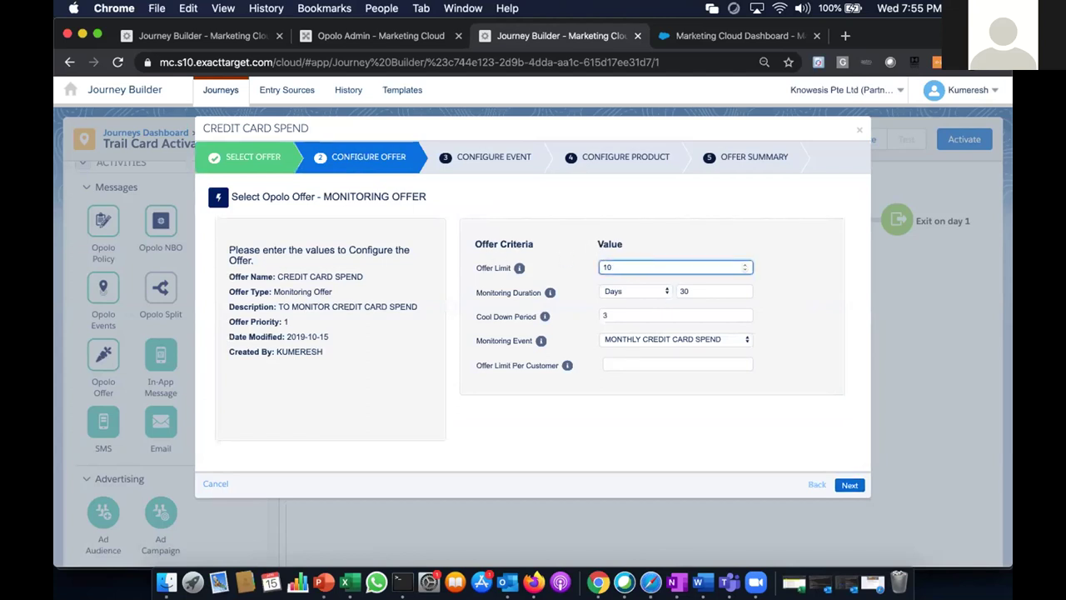
{"action": "type", "text": "0000"}
{"action": "left_click", "coordinate": [644, 329]}
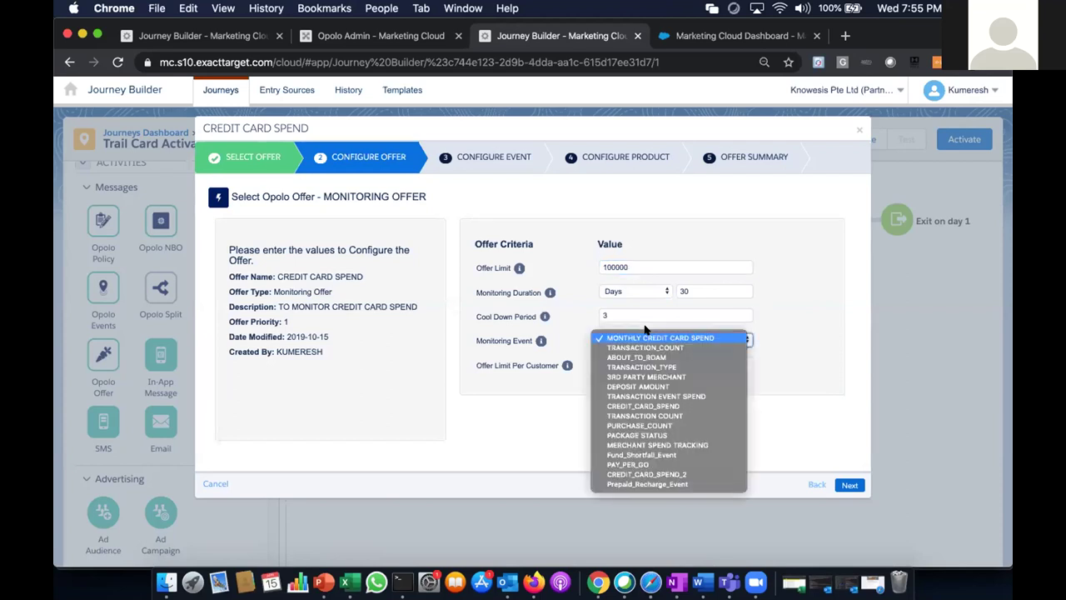
{"action": "left_click", "coordinate": [698, 337]}
{"action": "left_click", "coordinate": [846, 485]}
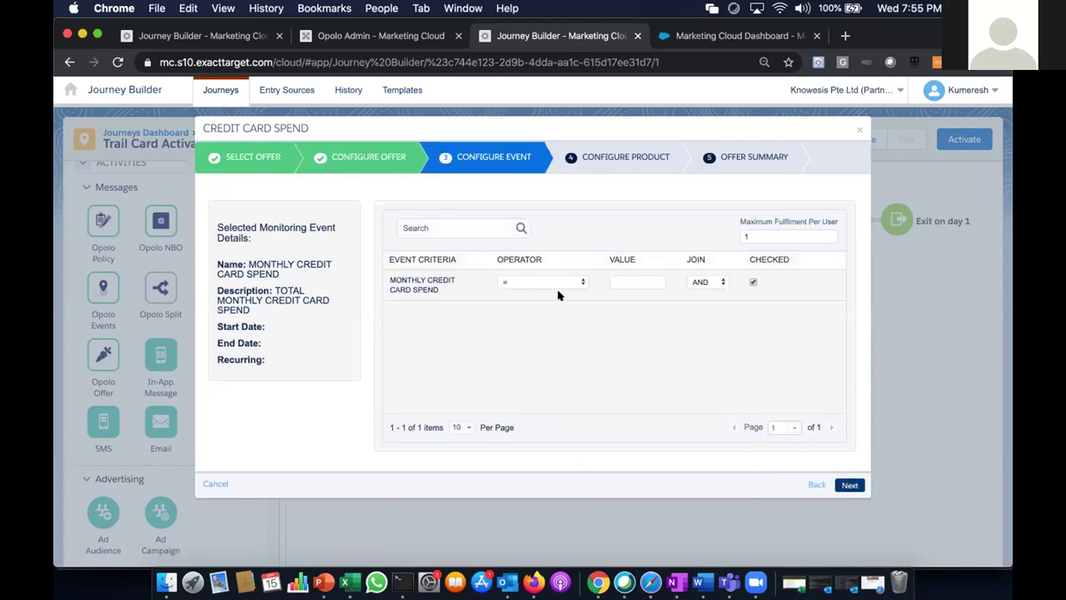
Step: Change the offer's monitoring event to MERCHANT SPEND TRACKING and bring up its event criteria
{"action": "left_click", "coordinate": [812, 485]}
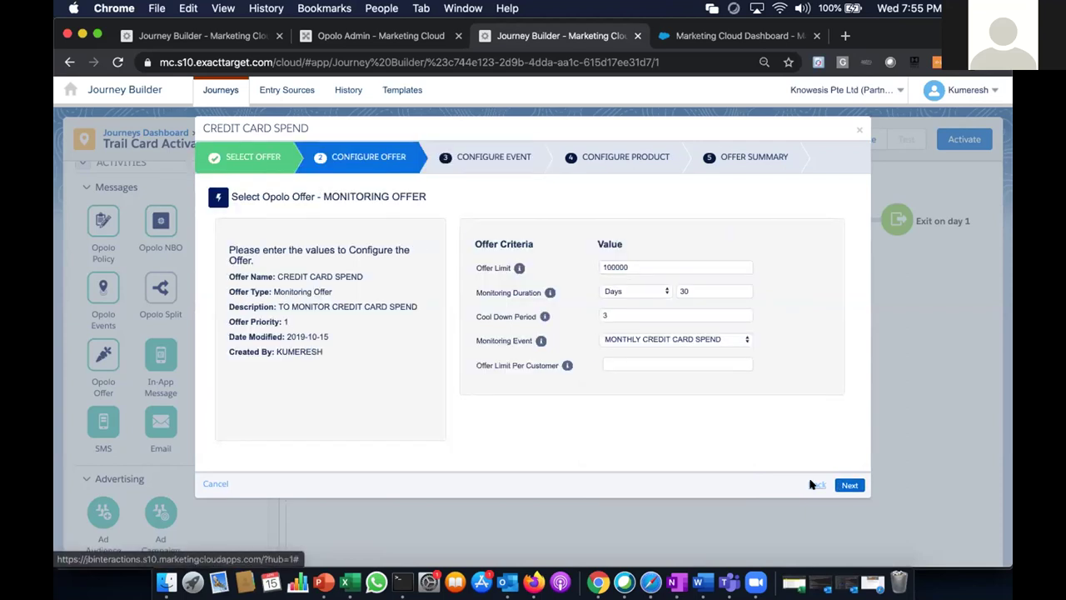
{"action": "left_click", "coordinate": [724, 340]}
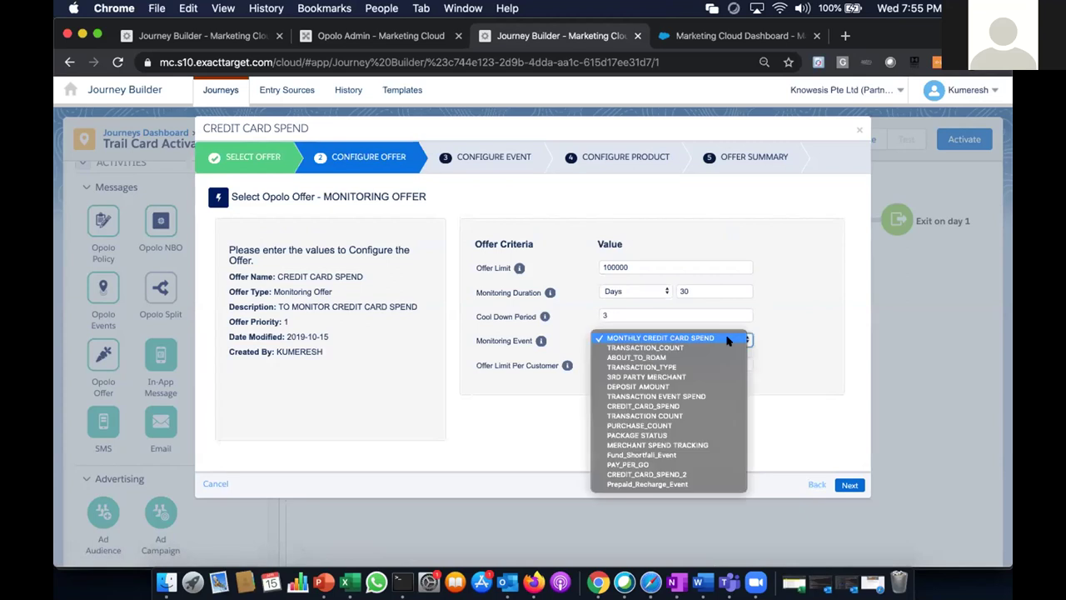
{"action": "left_click", "coordinate": [696, 442]}
{"action": "left_click", "coordinate": [844, 484]}
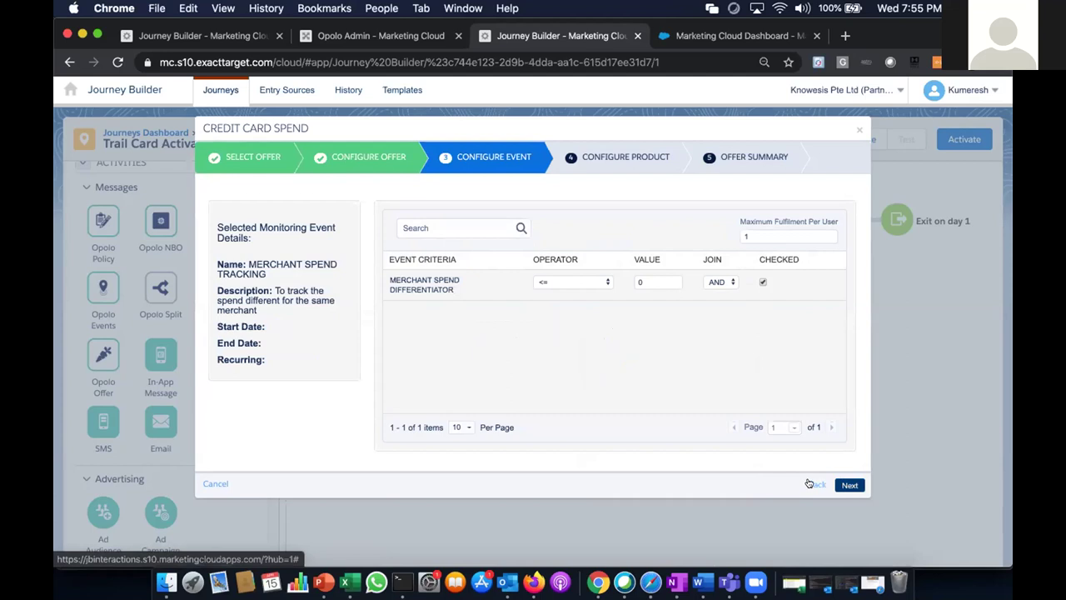
Step: Set the offer's monitoring event back to MONTHLY CREDIT CARD SPEND and return to its event criteria
{"action": "left_click", "coordinate": [813, 484]}
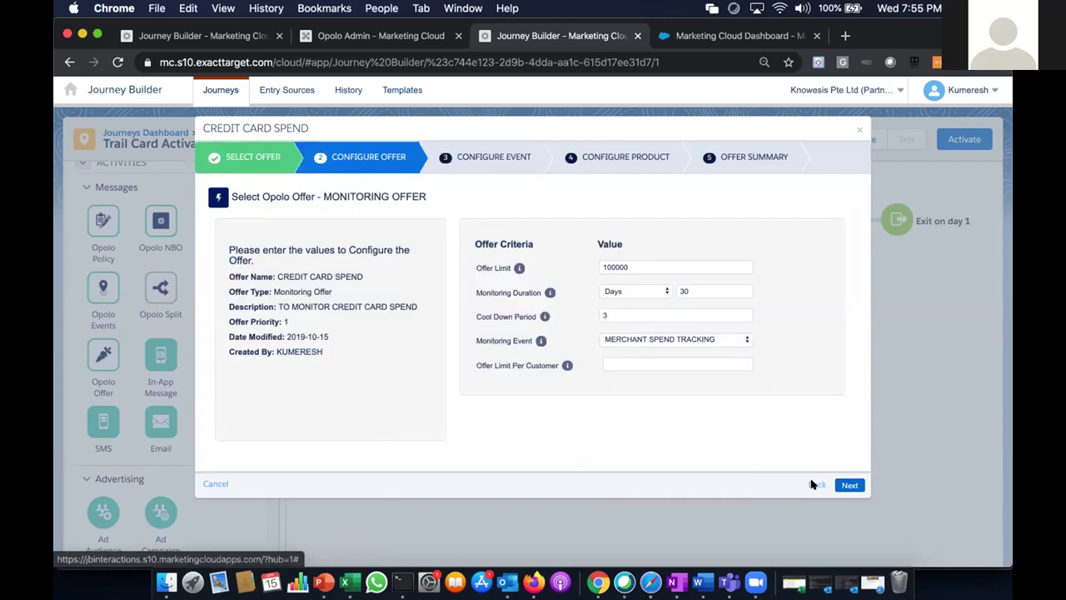
{"action": "left_click", "coordinate": [733, 342]}
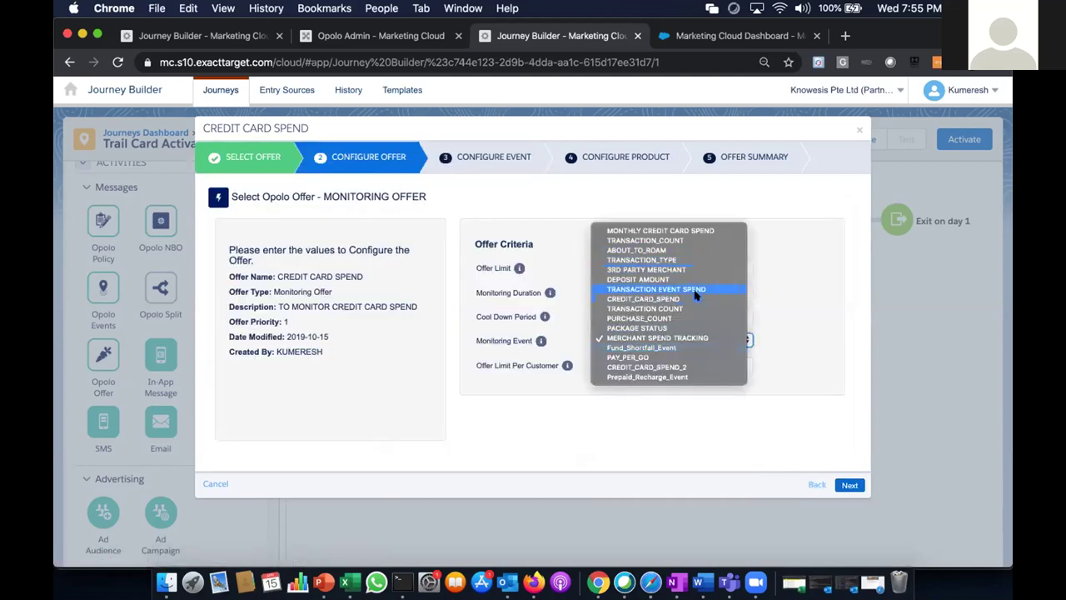
{"action": "left_click", "coordinate": [696, 226]}
{"action": "left_click", "coordinate": [849, 485]}
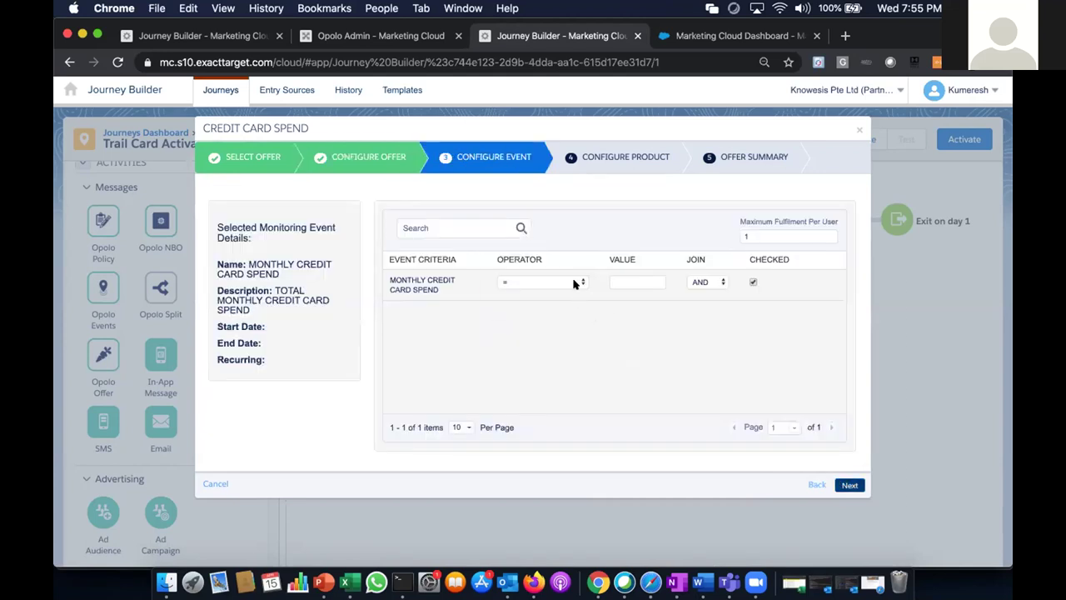
Step: Set the MONTHLY CREDIT CARD SPEND criterion to >= 500 and proceed to the offer's product configuration
{"action": "left_click", "coordinate": [577, 283]}
{"action": "left_click", "coordinate": [518, 292]}
{"action": "left_click", "coordinate": [626, 281]}
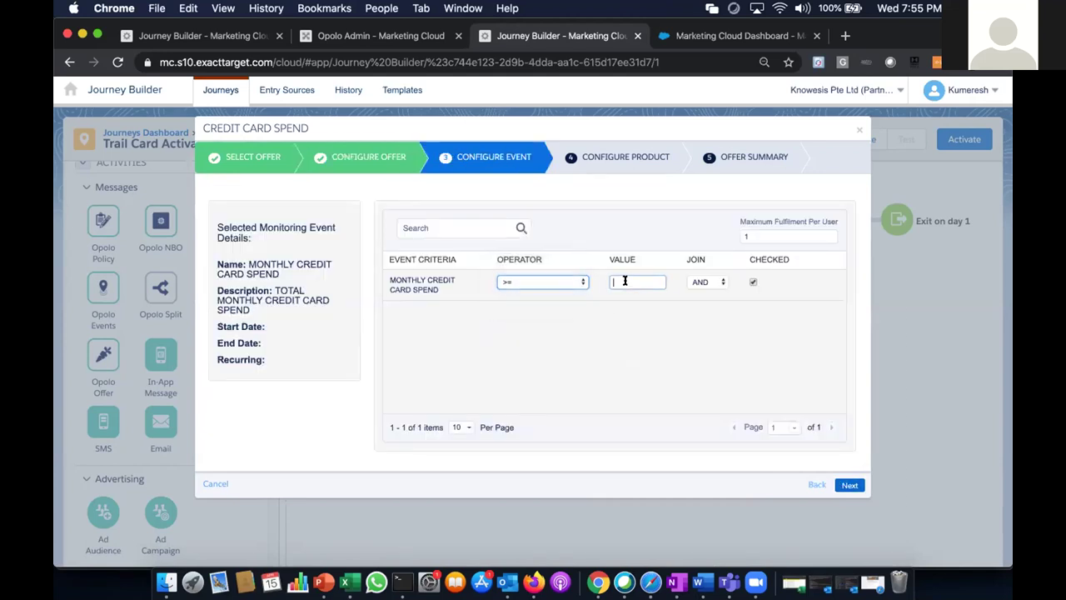
{"action": "type", "text": "500"}
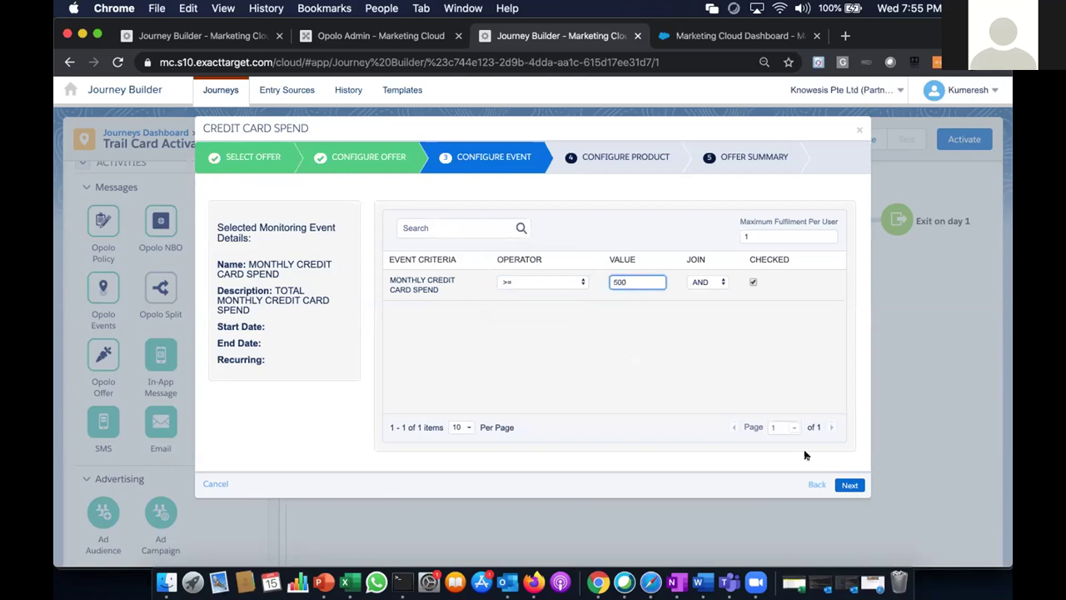
{"action": "left_click", "coordinate": [841, 485]}
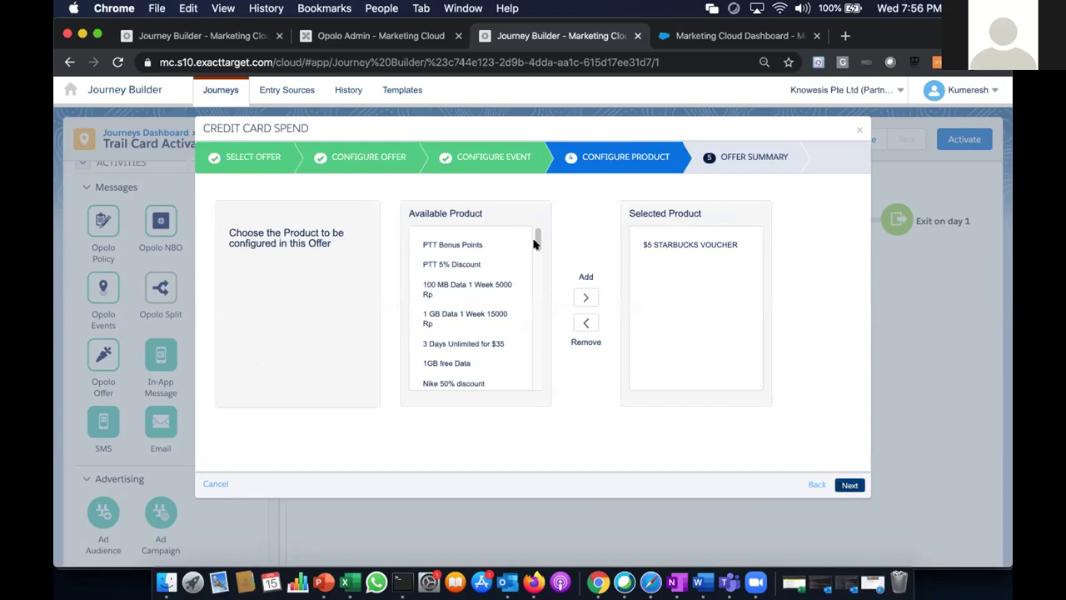
Step: Replace the $5 STARBUCKS VOUCHER with the $10 STARBUCKS VOUCHER as the offer's selected product and look through the available products
{"action": "left_click", "coordinate": [577, 319]}
{"action": "left_click_drag", "start_coordinate": [538, 237], "coordinate": [537, 380]}
{"action": "left_click", "coordinate": [446, 369]}
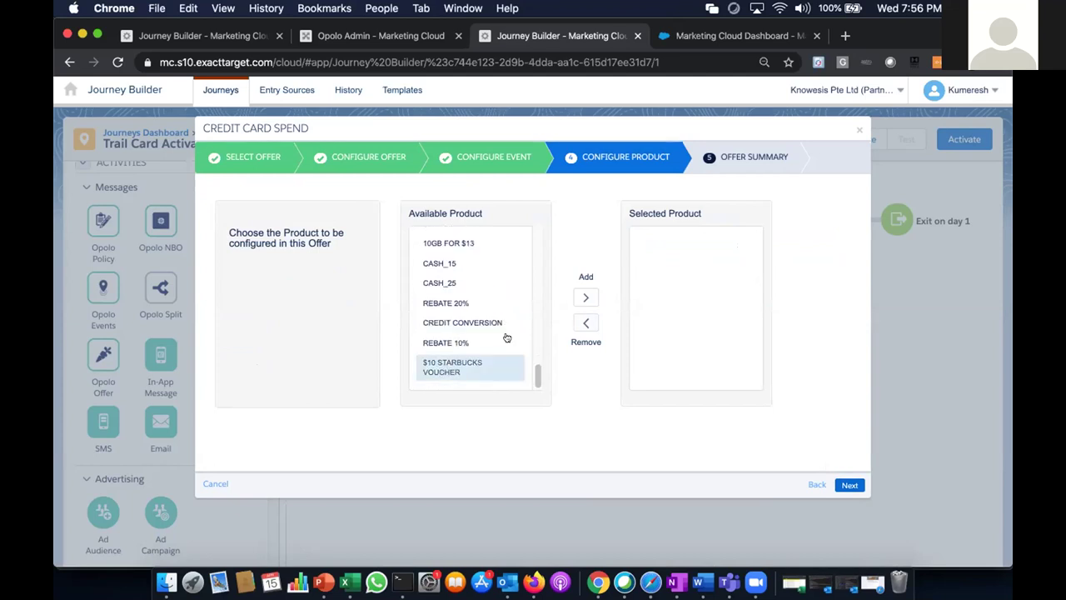
{"action": "left_click", "coordinate": [583, 298]}
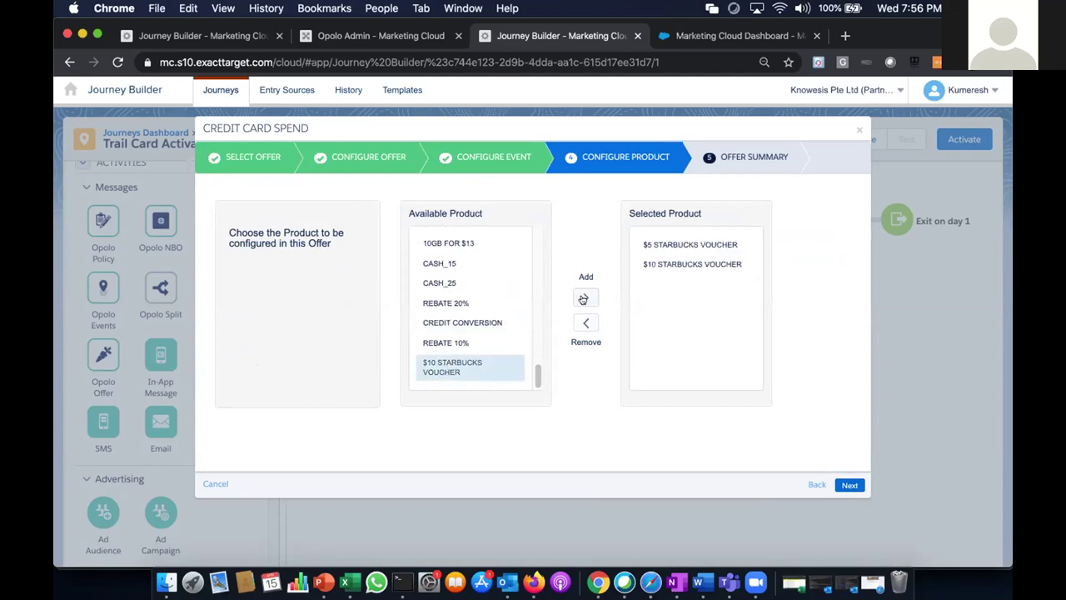
{"action": "left_click", "coordinate": [675, 243]}
{"action": "left_click", "coordinate": [584, 323]}
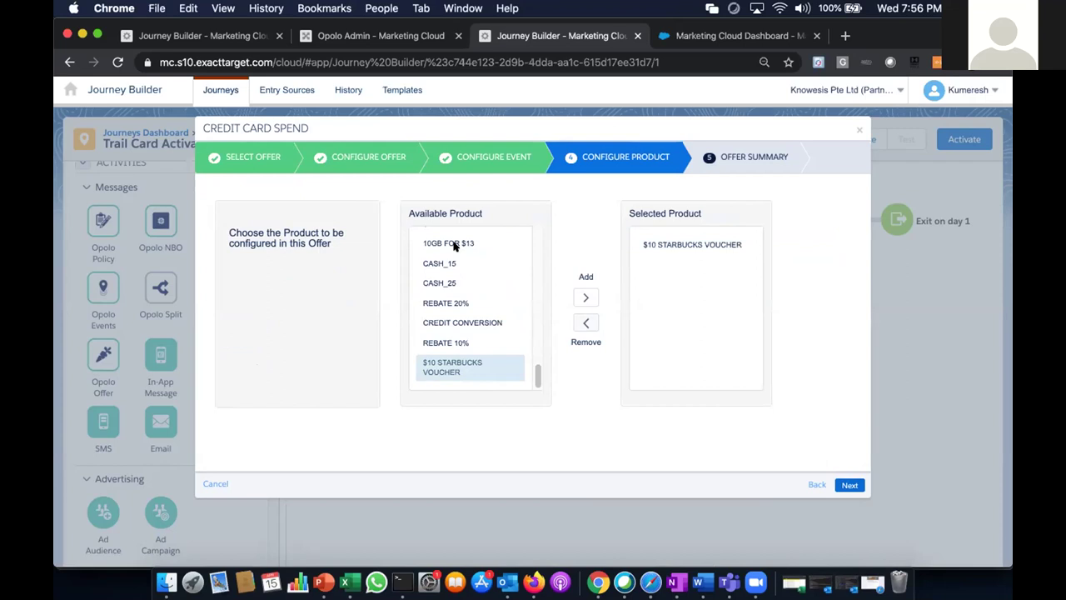
{"action": "scroll", "coordinate": [454, 246], "scroll_direction": "up", "scroll_amount": 5}
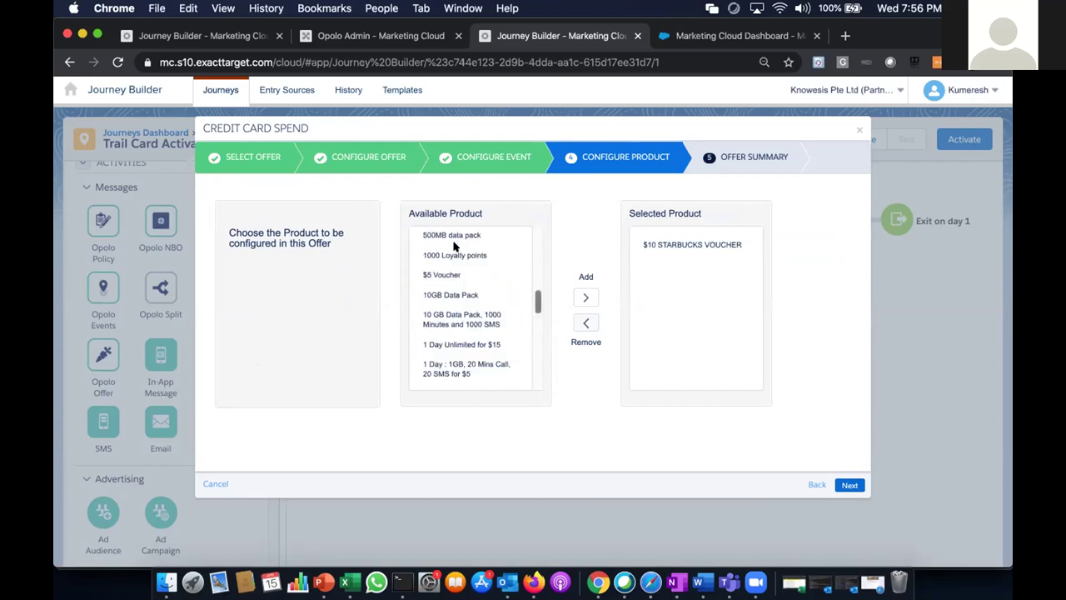
{"action": "scroll", "coordinate": [454, 245], "scroll_direction": "down", "scroll_amount": 5}
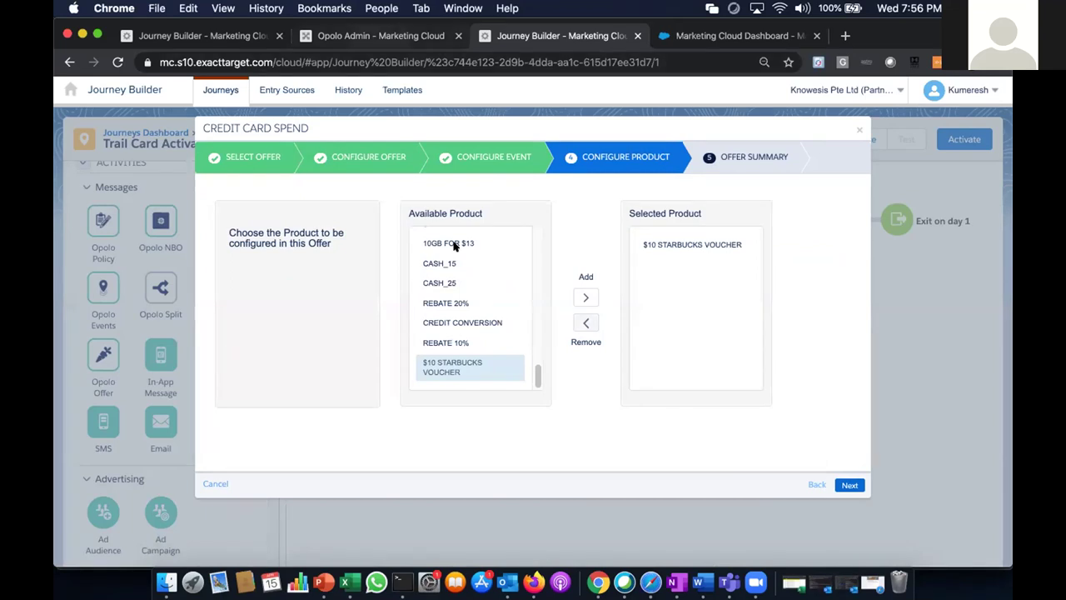
Step: Switch to Opolo Admin, search the offer products for "star" and bring up the $10 STARBUCKS VOUCHER details
{"action": "key", "text": "ctrl+shift+Tab"}
{"action": "key", "text": "Tab"}
{"action": "key", "text": "Tab"}
{"action": "key", "text": "Tab"}
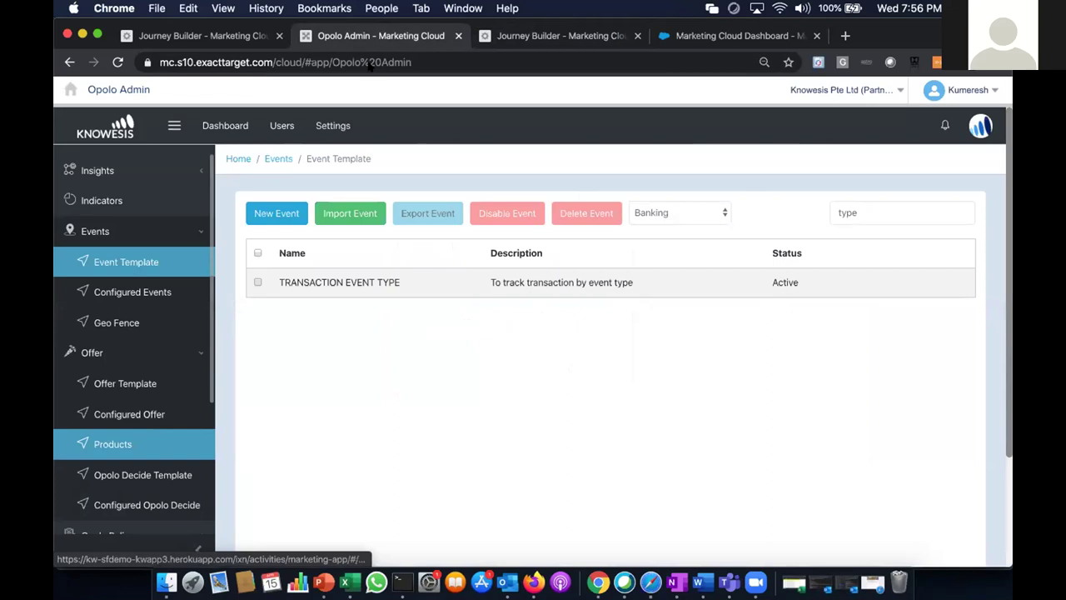
{"action": "left_click", "coordinate": [110, 444]}
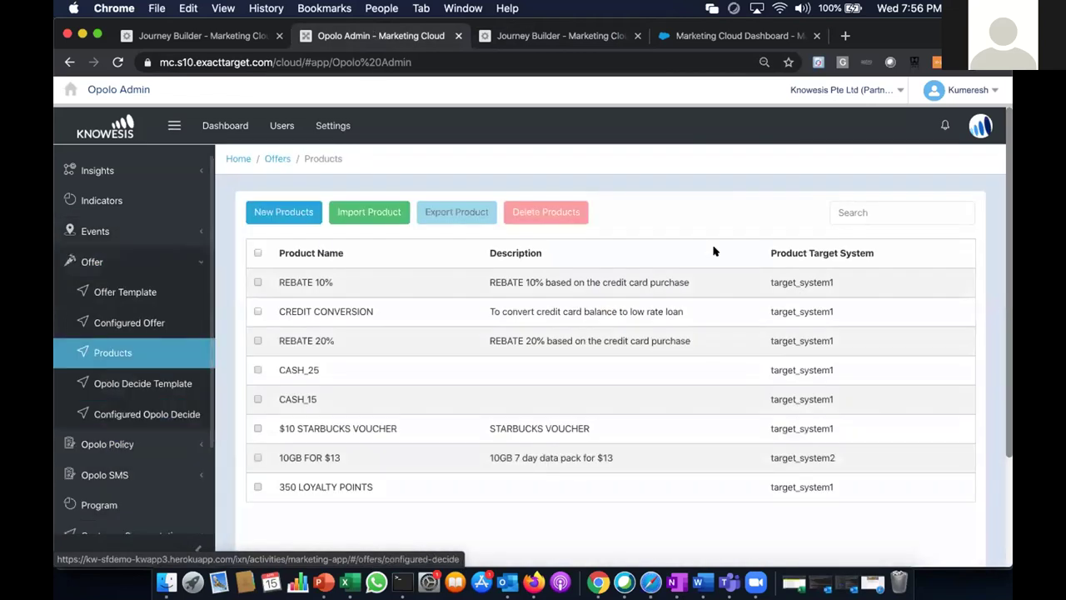
{"action": "left_click", "coordinate": [853, 208]}
{"action": "type", "text": "star"}
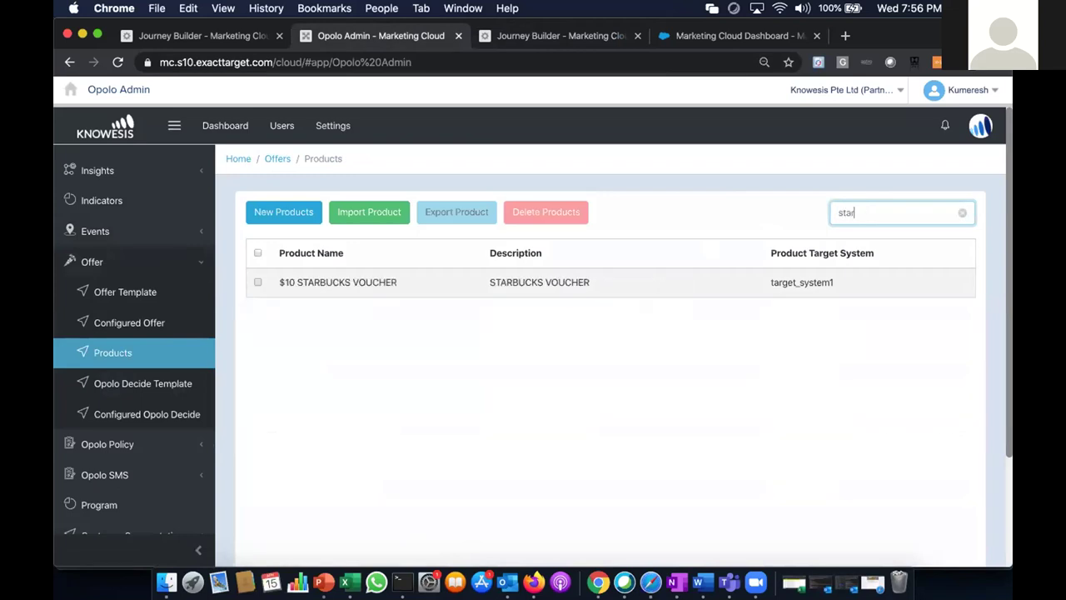
{"action": "left_click", "coordinate": [363, 281]}
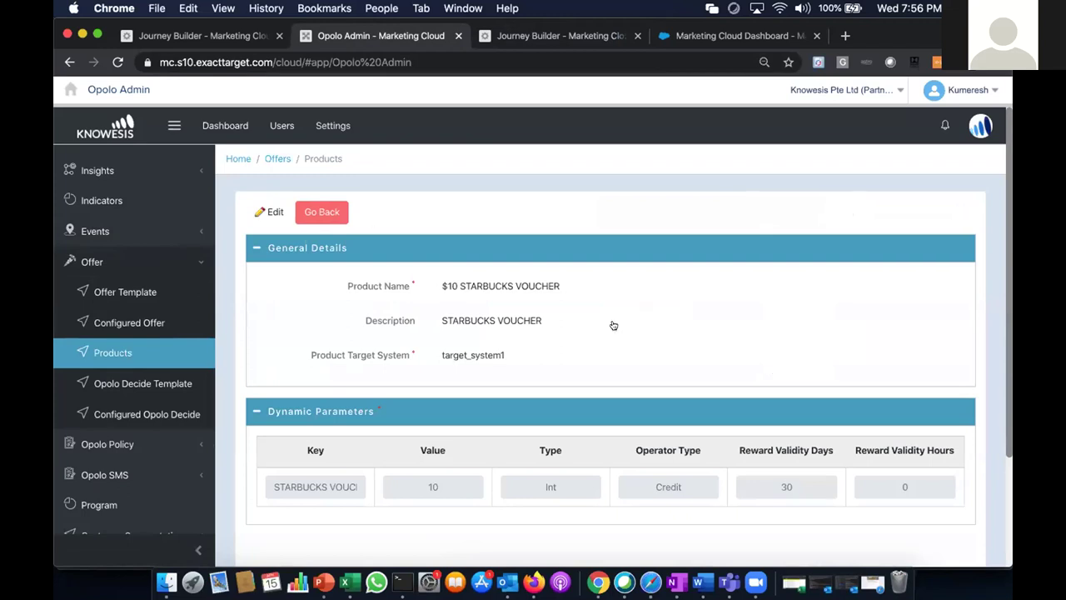
Step: Bring up the $10 STARBUCKS VOUCHER product for editing and examine its target system options and dynamic parameters, keeping target_system1
{"action": "left_click", "coordinate": [265, 213]}
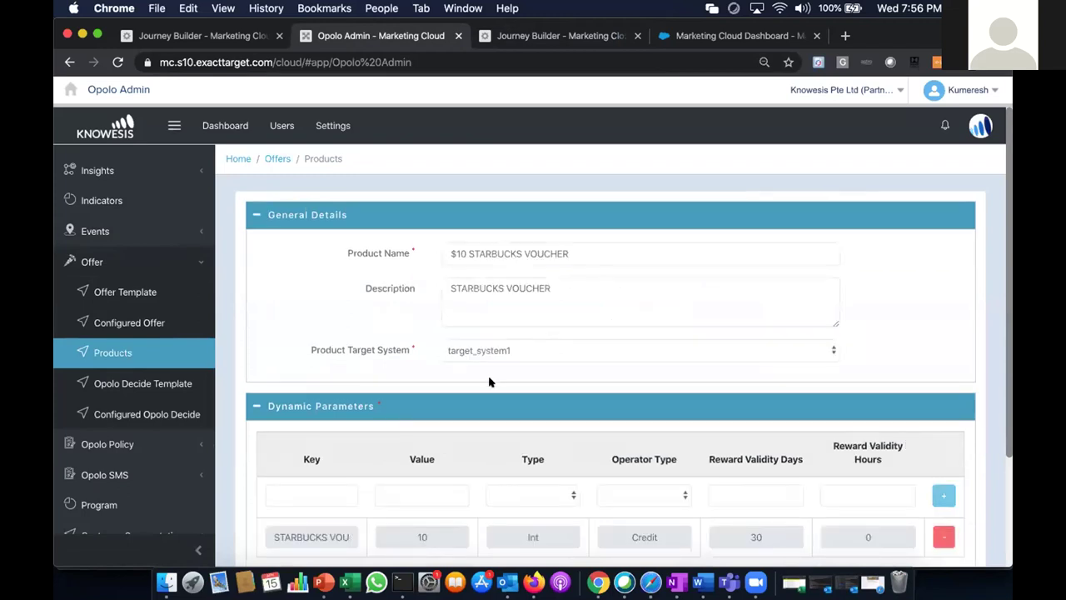
{"action": "left_click", "coordinate": [524, 348]}
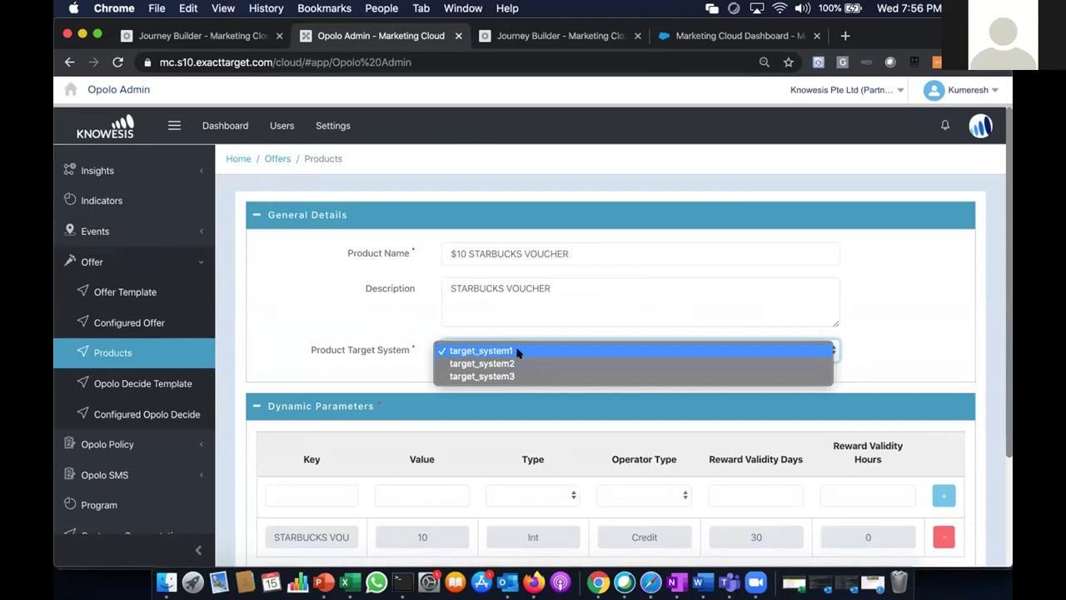
{"action": "left_click", "coordinate": [516, 350]}
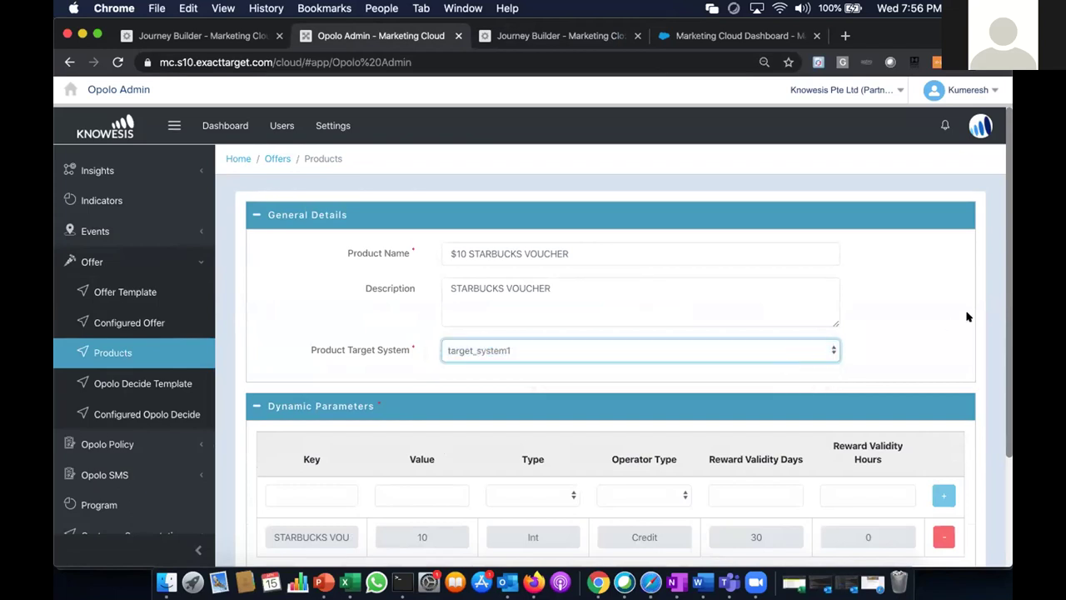
{"action": "left_click_drag", "start_coordinate": [966, 314], "coordinate": [781, 406]}
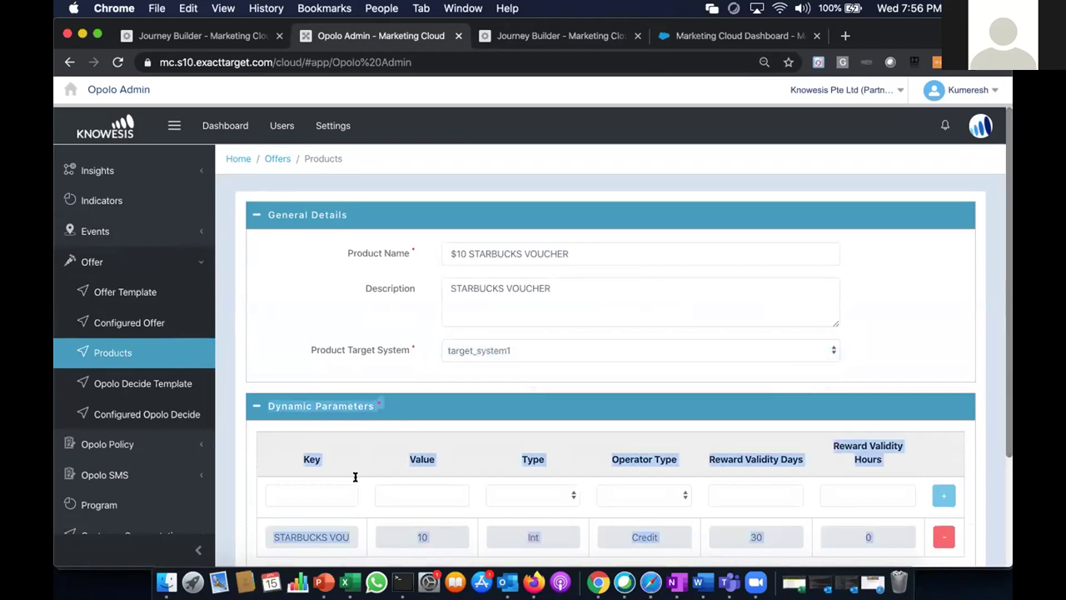
{"action": "left_click", "coordinate": [357, 520]}
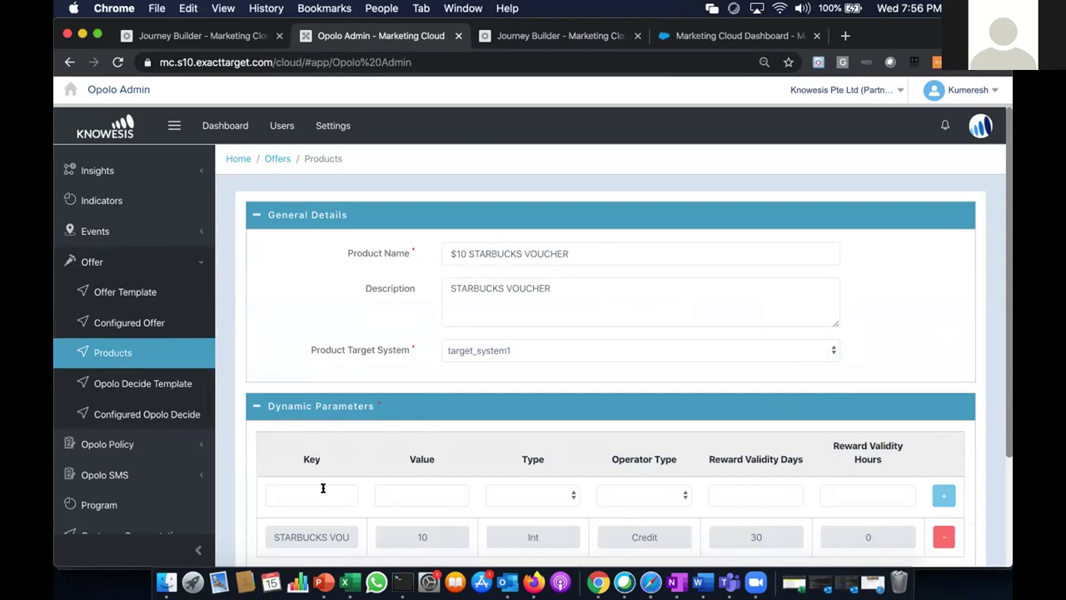
{"action": "left_click", "coordinate": [563, 348]}
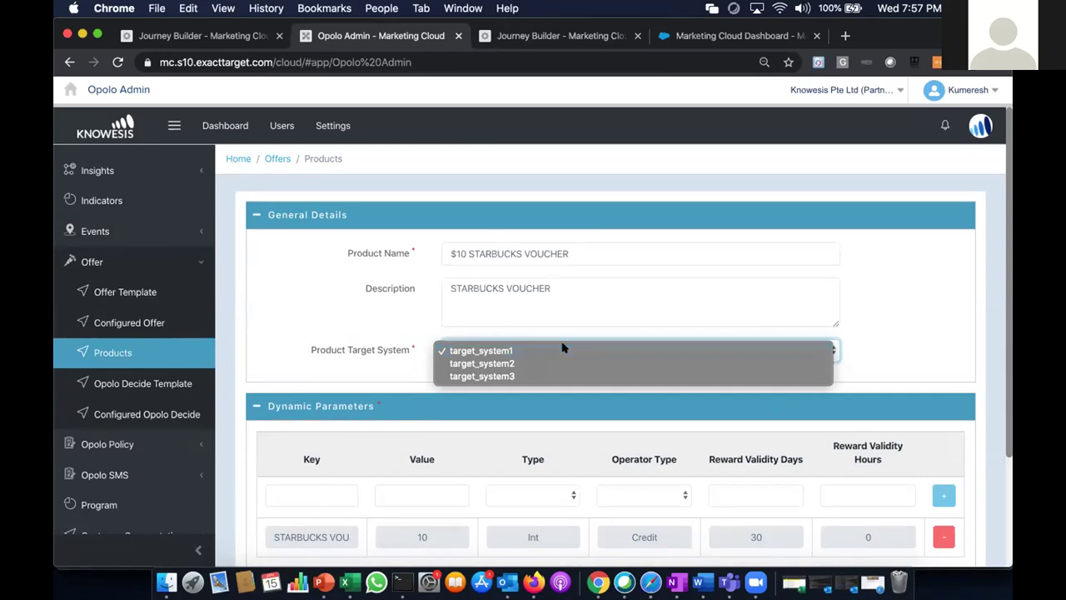
{"action": "left_click", "coordinate": [563, 349]}
Step: Return to the Trail Card Activation journey, proceed to the CREDIT CARD SPEND offer's summary and finish its configuration
{"action": "left_click", "coordinate": [560, 36]}
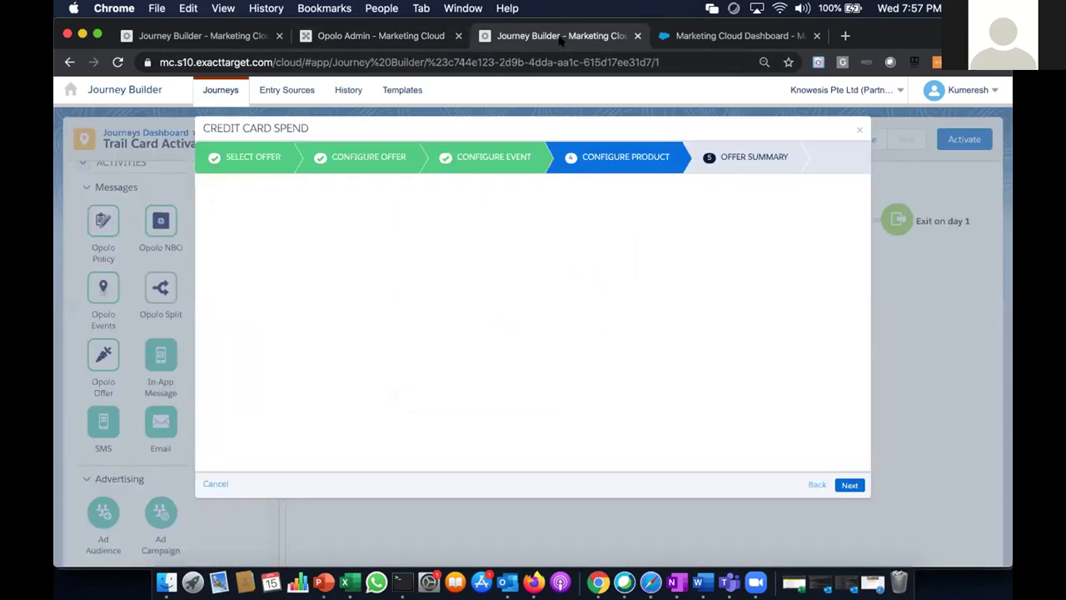
{"action": "left_click", "coordinate": [846, 484]}
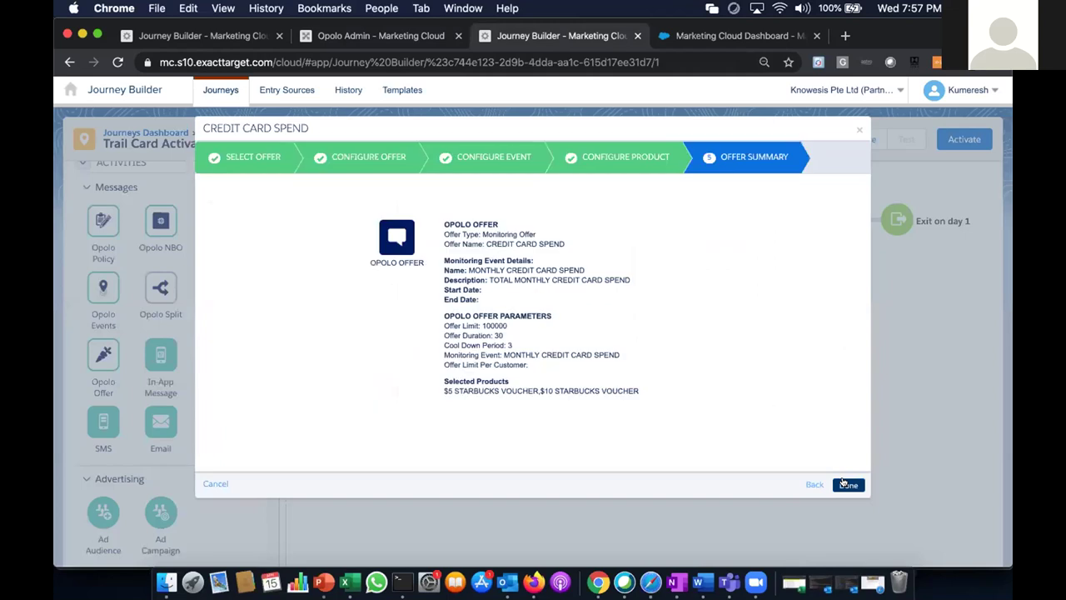
{"action": "left_click", "coordinate": [845, 484]}
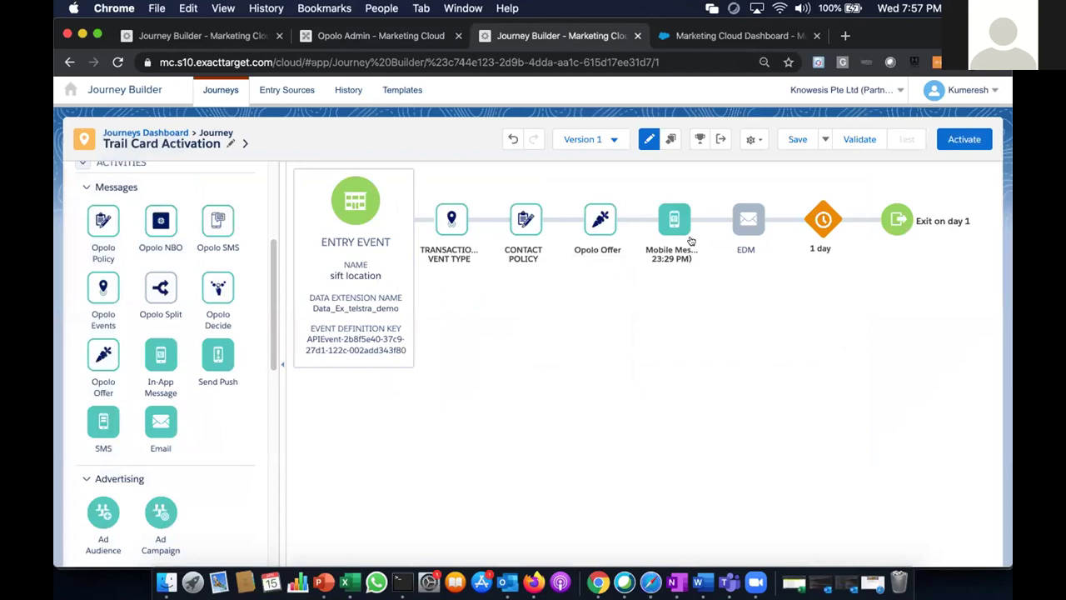
Step: Cancel leaving the Trail Card Activation journey without saving, and save the journey
{"action": "mouse_move", "coordinate": [680, 264]}
{"action": "left_click", "coordinate": [147, 132]}
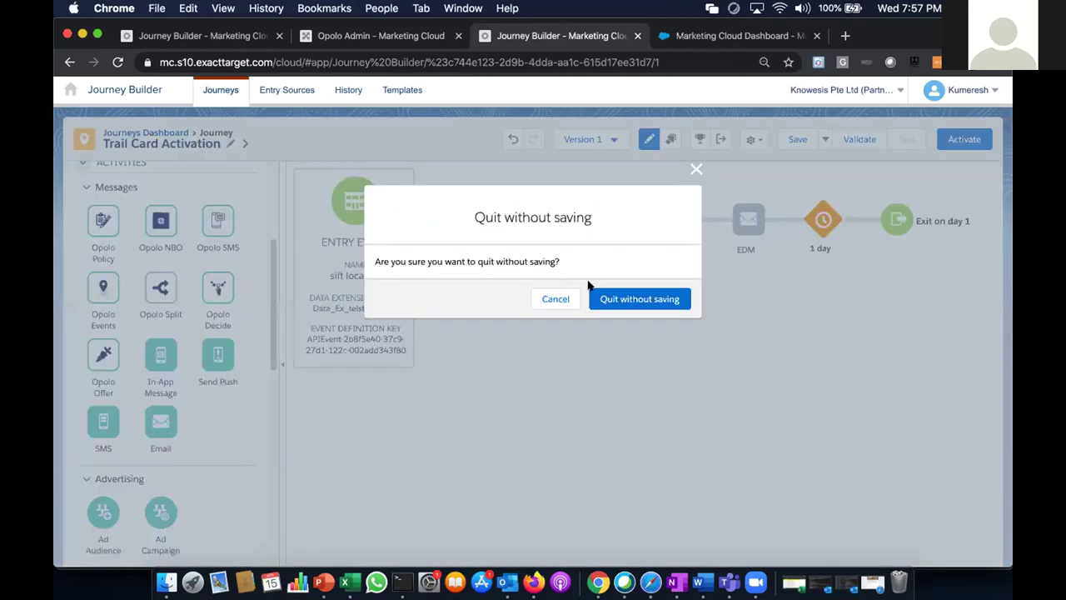
{"action": "left_click", "coordinate": [693, 168]}
{"action": "left_click", "coordinate": [790, 142]}
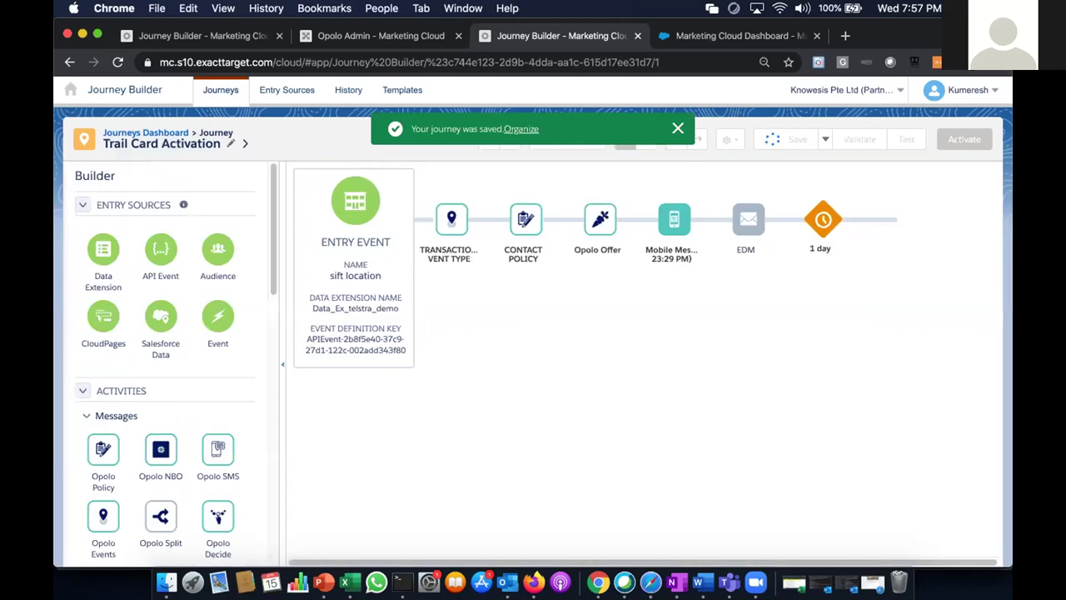
Step: Go back to the Journeys Dashboard and open the MB FULFILMENT NOTIFICATION journey
{"action": "left_click", "coordinate": [160, 131]}
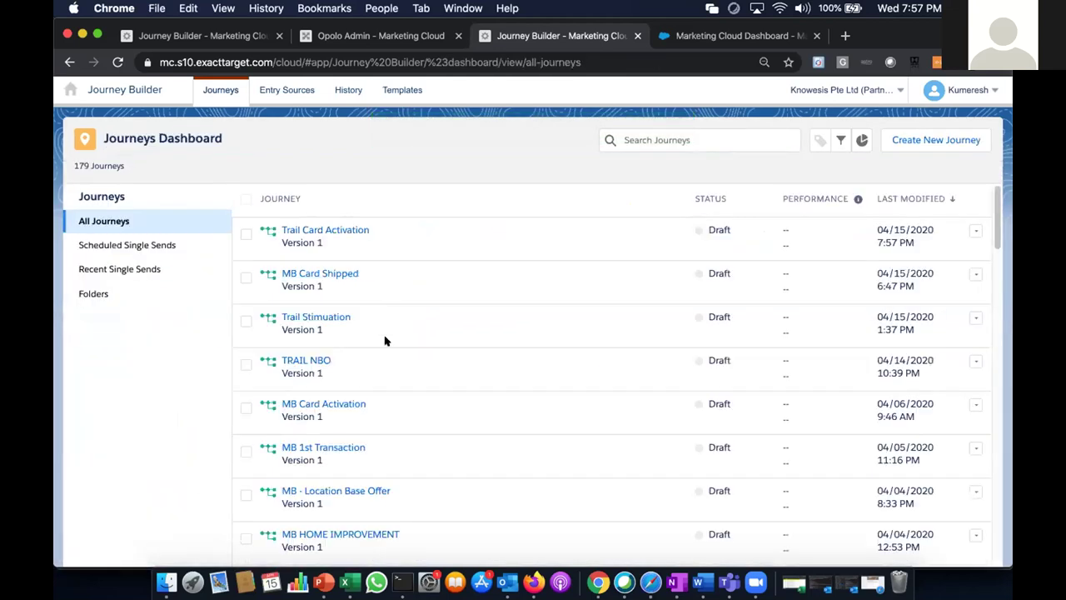
{"action": "scroll", "coordinate": [371, 483], "scroll_direction": "down", "scroll_amount": 2}
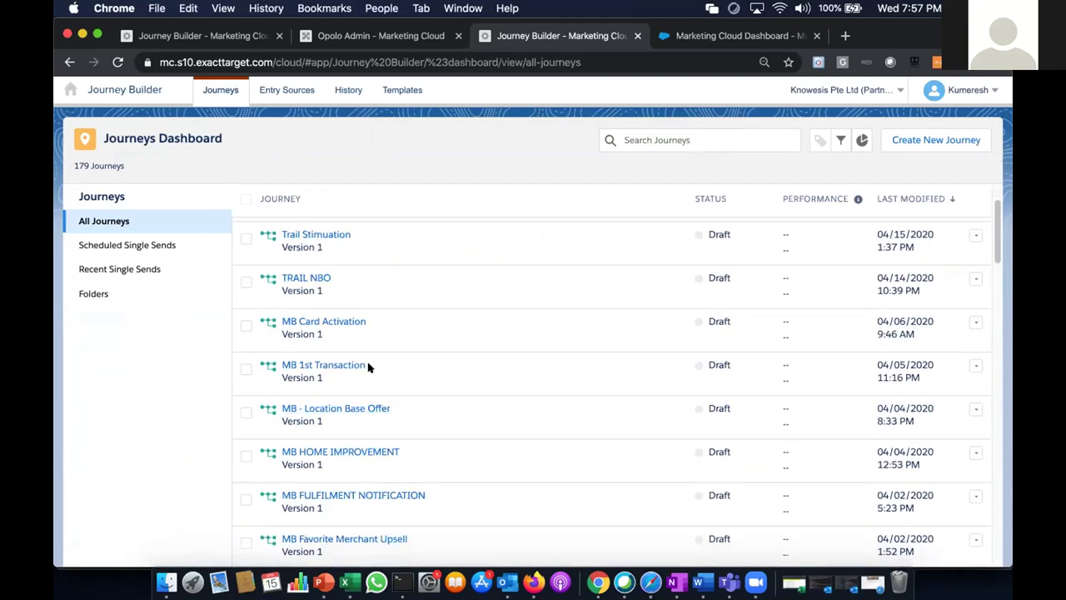
{"action": "scroll", "coordinate": [371, 332], "scroll_direction": "up", "scroll_amount": 2}
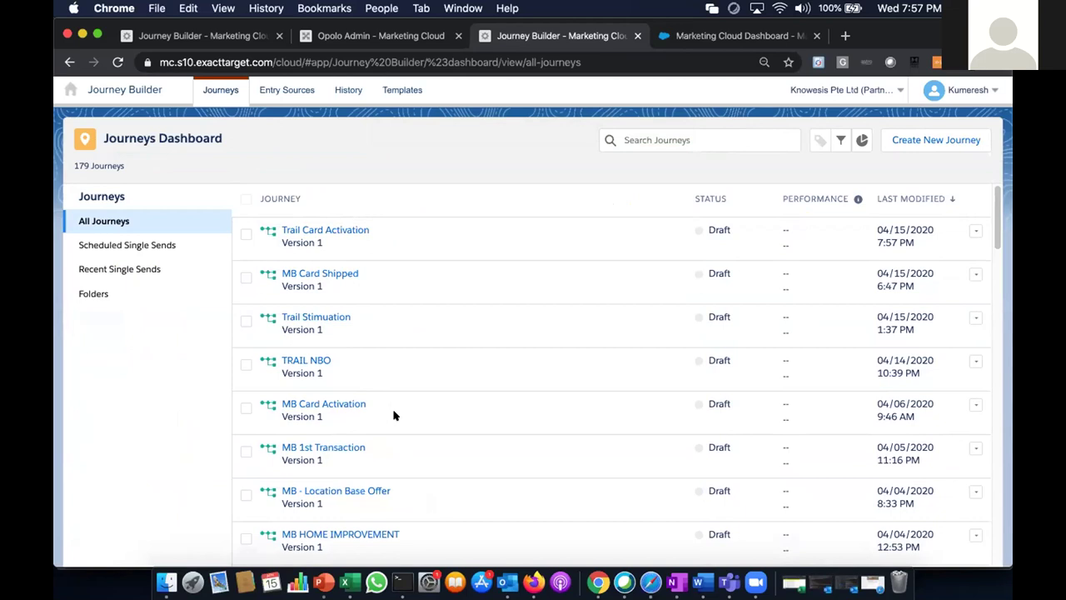
{"action": "scroll", "coordinate": [395, 415], "scroll_direction": "down", "scroll_amount": 3}
{"action": "left_click", "coordinate": [384, 471]}
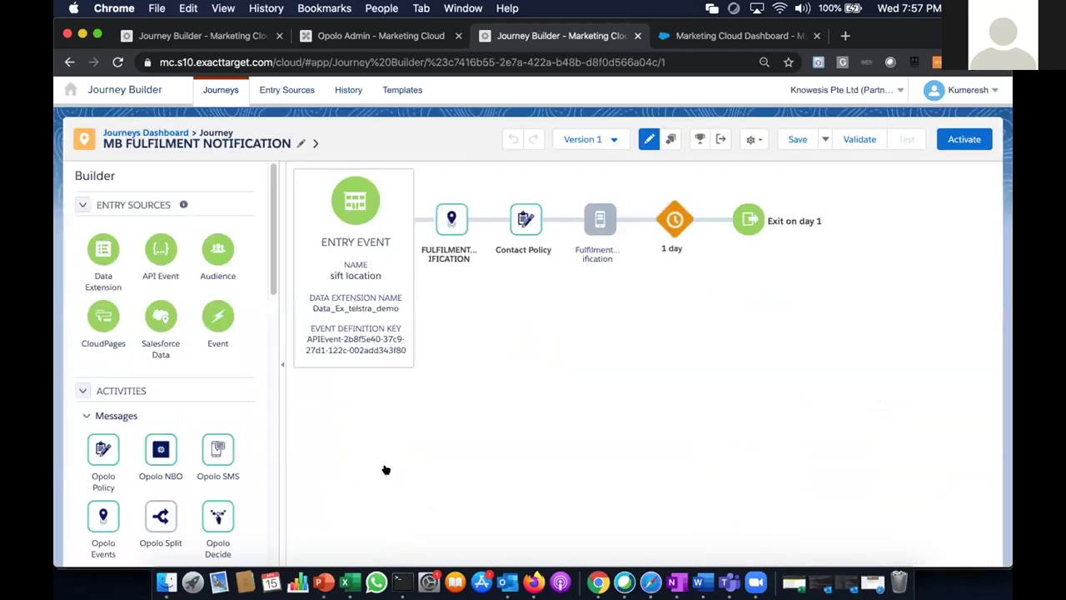
Step: Review the journey's FULFILMENT NOTIFICATION event summary, close it and switch to the PowerPoint presentation
{"action": "mouse_move", "coordinate": [450, 215]}
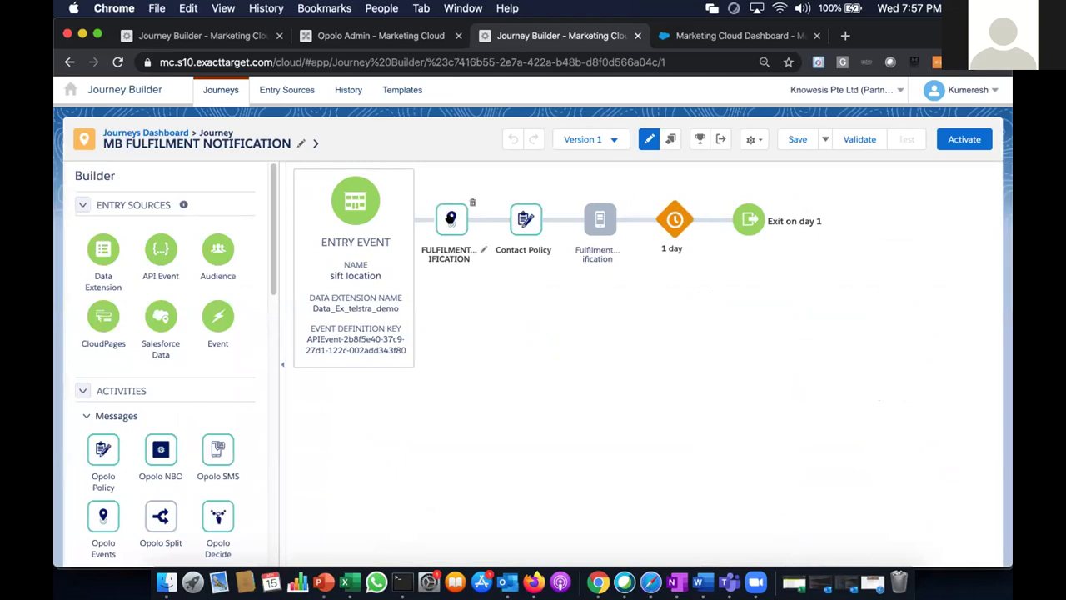
{"action": "left_click", "coordinate": [442, 219]}
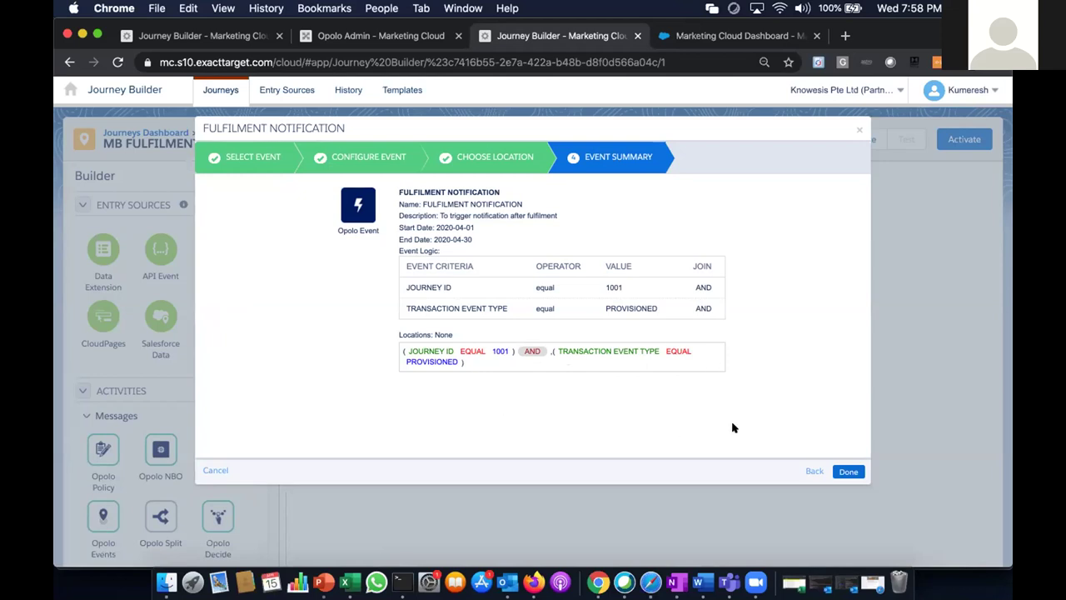
{"action": "left_click", "coordinate": [843, 472]}
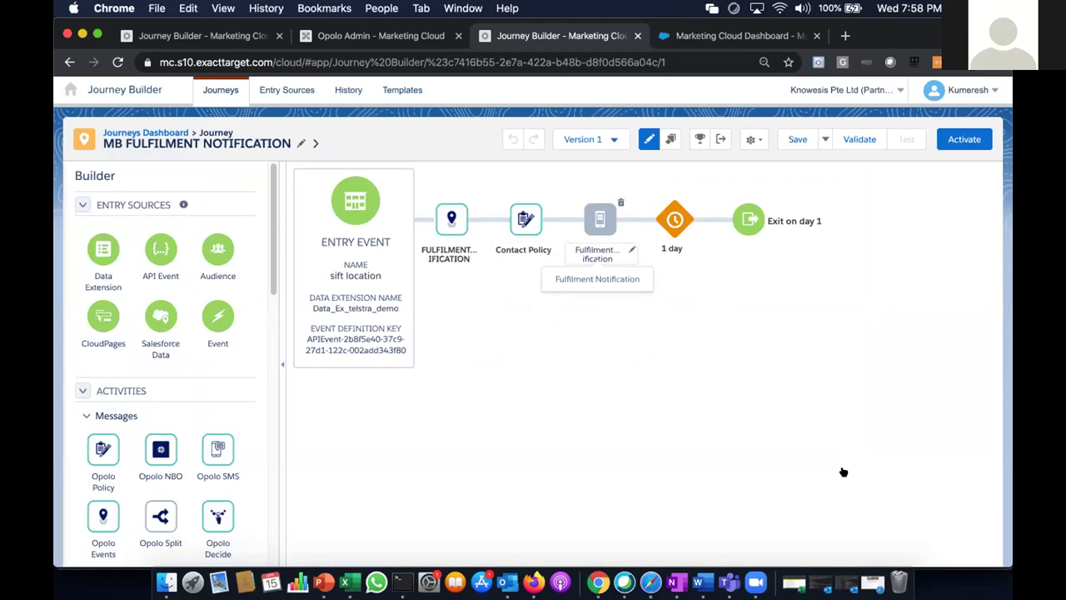
{"action": "left_click", "coordinate": [324, 581]}
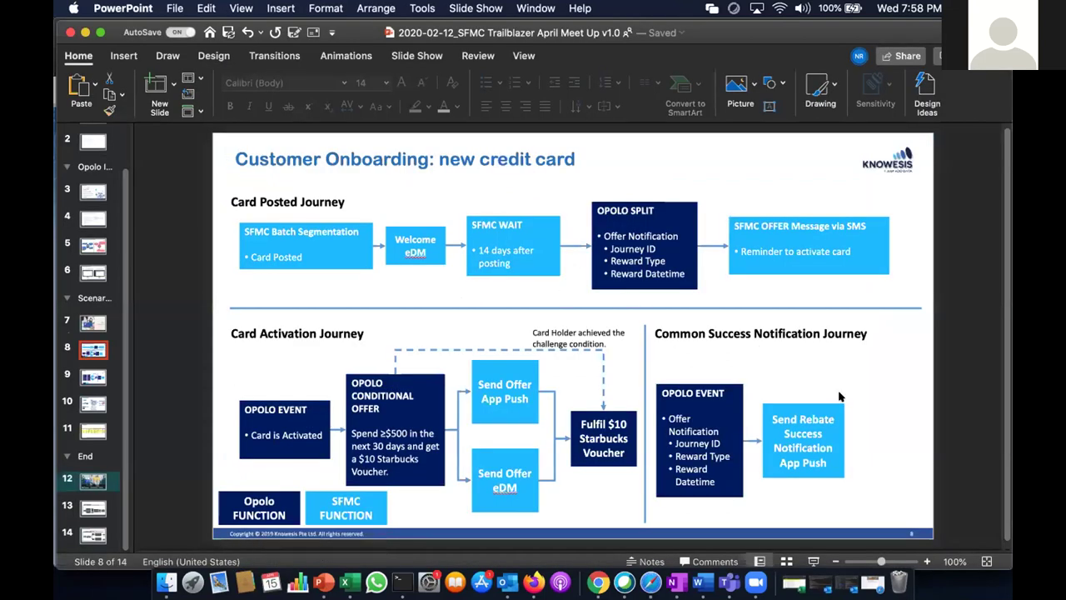
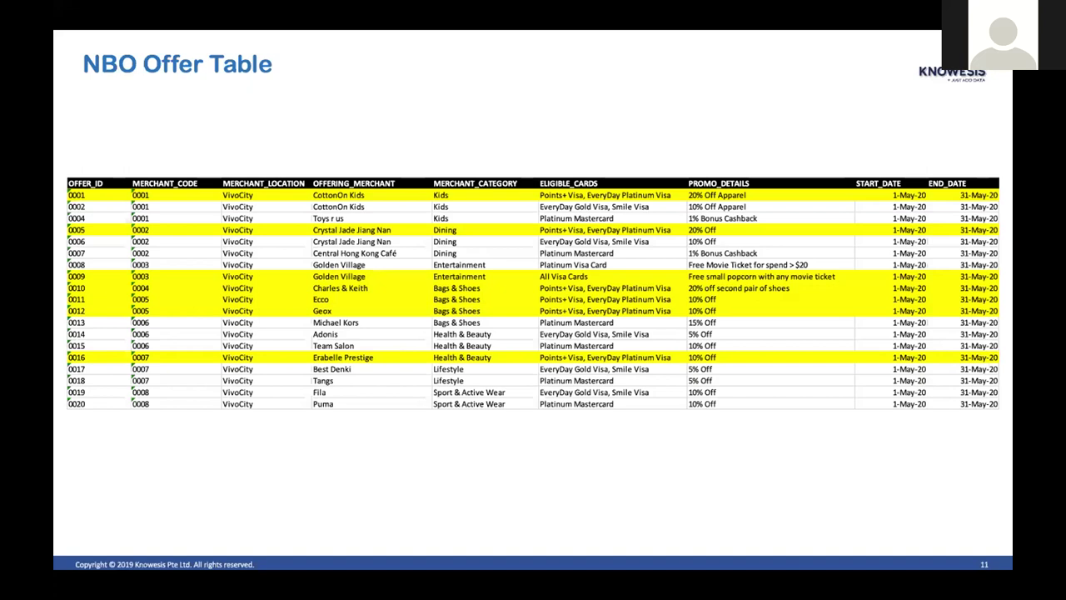
Step: Leave the slide show, switch back to Journey Builder in Chrome and open the TRAIL NBO journey from the dashboard
{"action": "key", "text": "Escape"}
{"action": "left_click", "coordinate": [598, 581]}
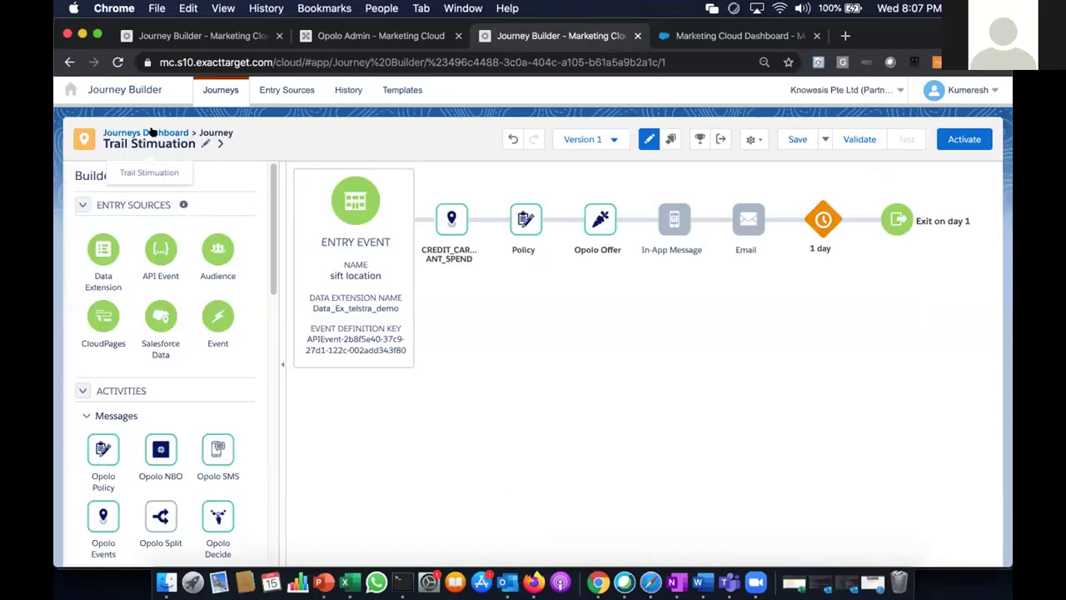
{"action": "left_click", "coordinate": [154, 132]}
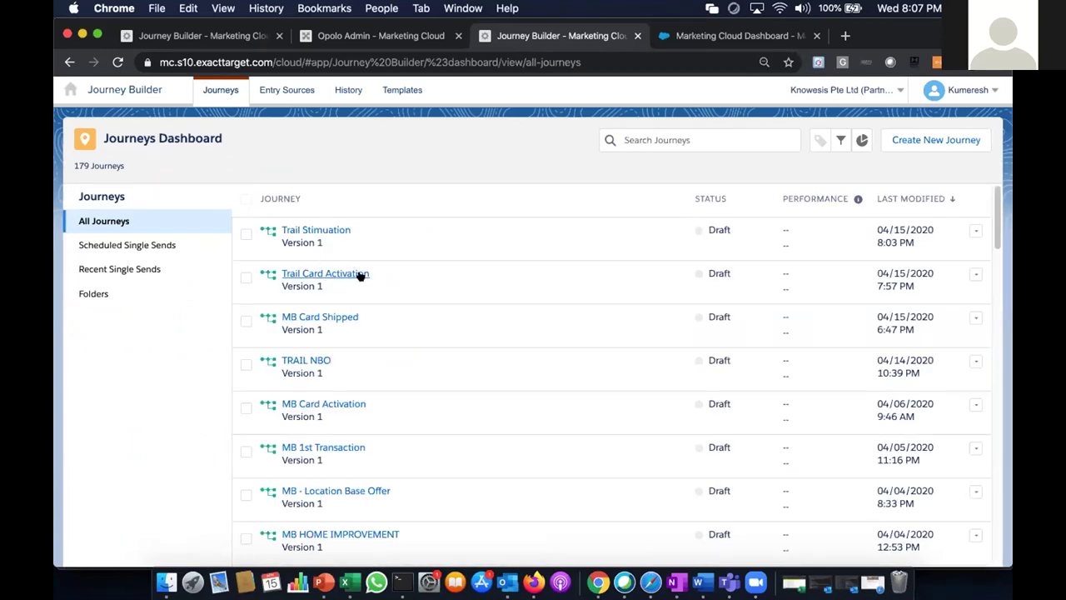
{"action": "left_click", "coordinate": [313, 360]}
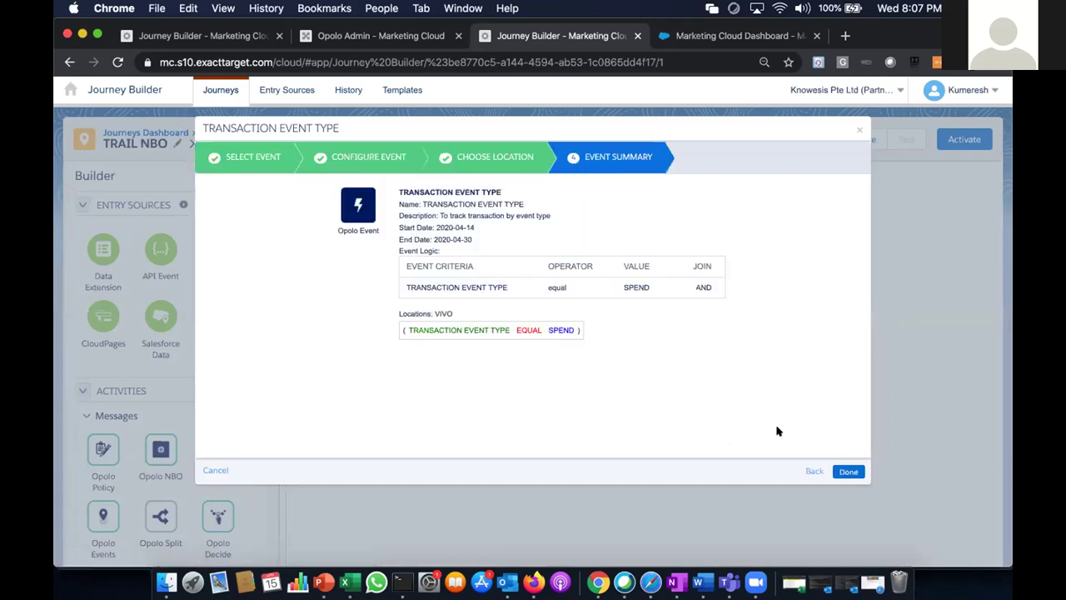
Step: Go back to the start of the TRANSACTION EVENT TYPE setup and review its event details and criteria up to the location stage
{"action": "left_click", "coordinate": [810, 469]}
{"action": "left_click", "coordinate": [810, 470]}
{"action": "left_click", "coordinate": [811, 469]}
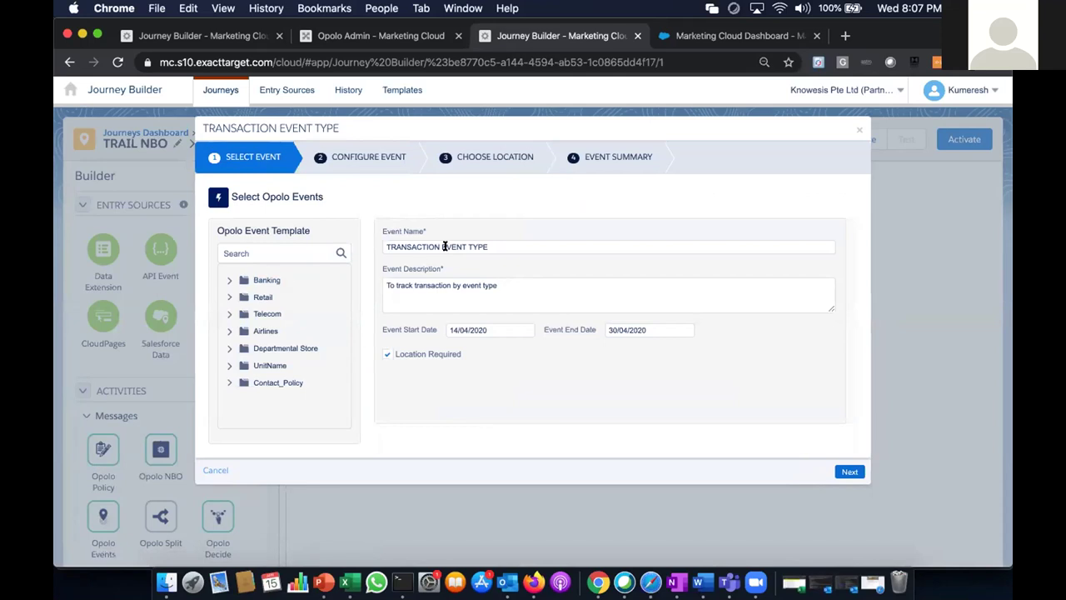
{"action": "left_click", "coordinate": [386, 353]}
{"action": "left_click", "coordinate": [385, 353]}
{"action": "left_click", "coordinate": [850, 472]}
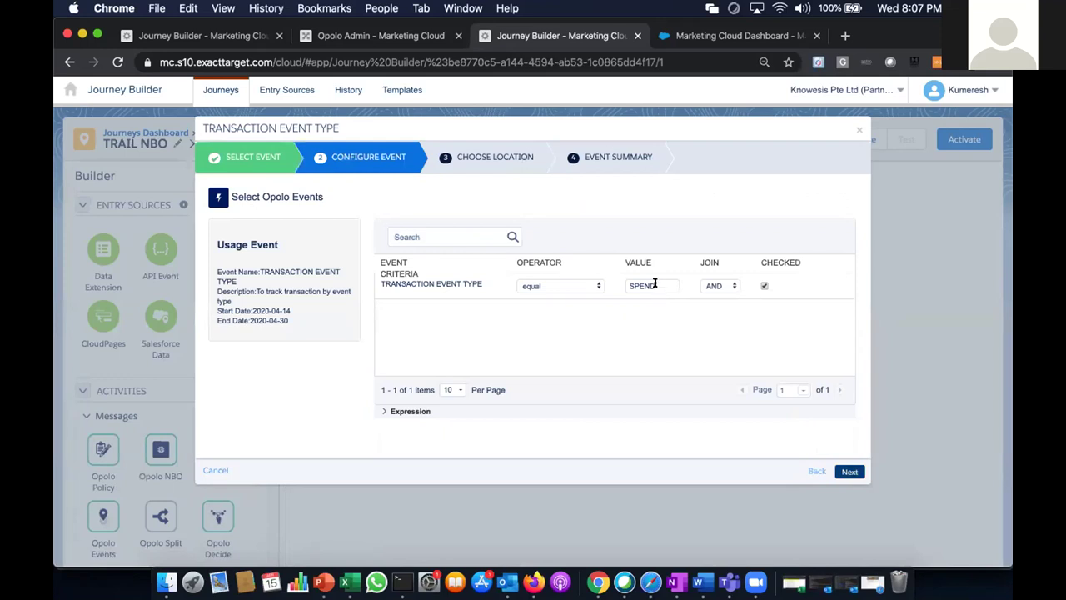
{"action": "double_click", "coordinate": [655, 285]}
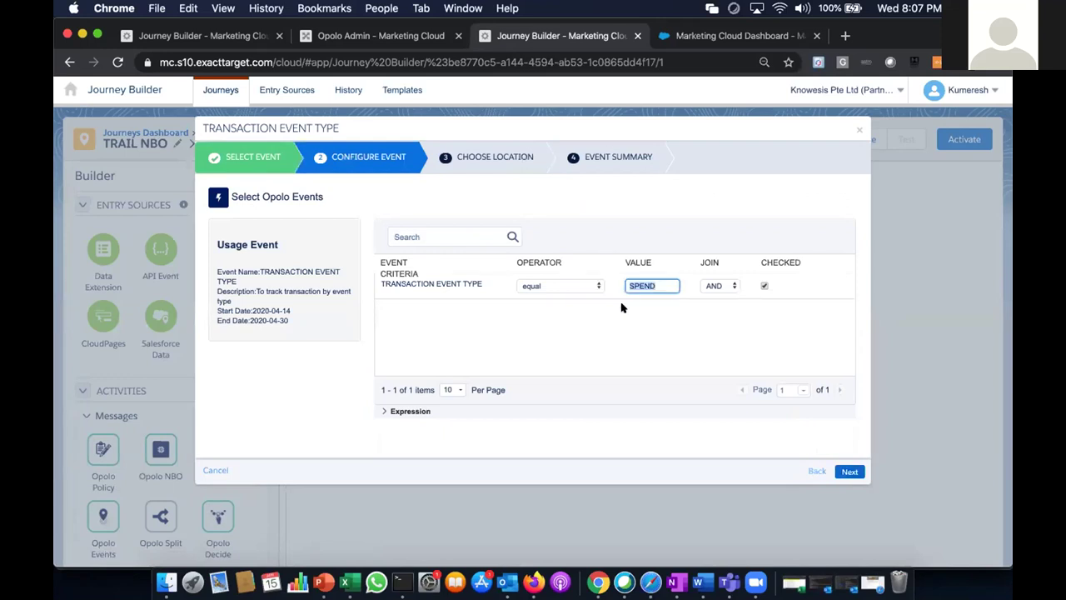
{"action": "left_click", "coordinate": [661, 277]}
{"action": "left_click", "coordinate": [847, 472]}
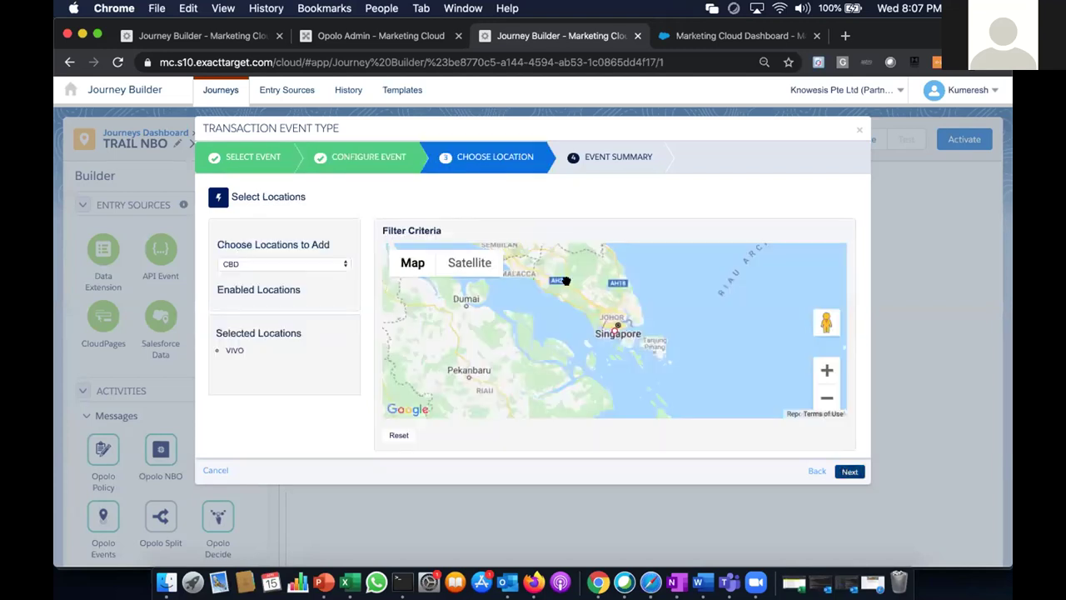
Step: Show the Singapore locations on the map, try adding Orchard, keep only VIVO selected and finish the event setup
{"action": "left_click", "coordinate": [347, 261]}
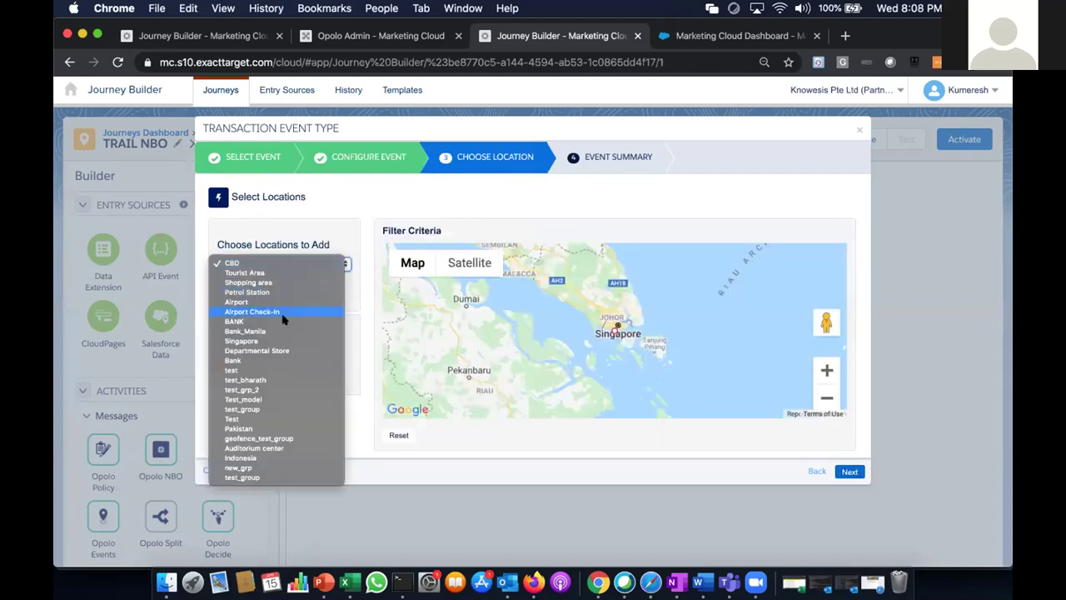
{"action": "left_click", "coordinate": [270, 341]}
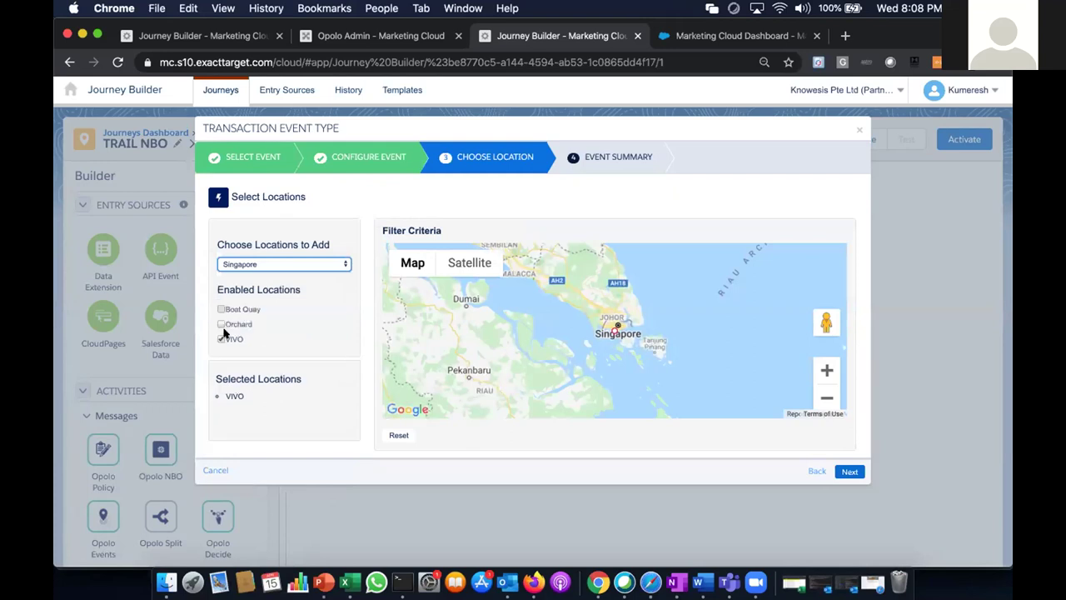
{"action": "left_click", "coordinate": [219, 339]}
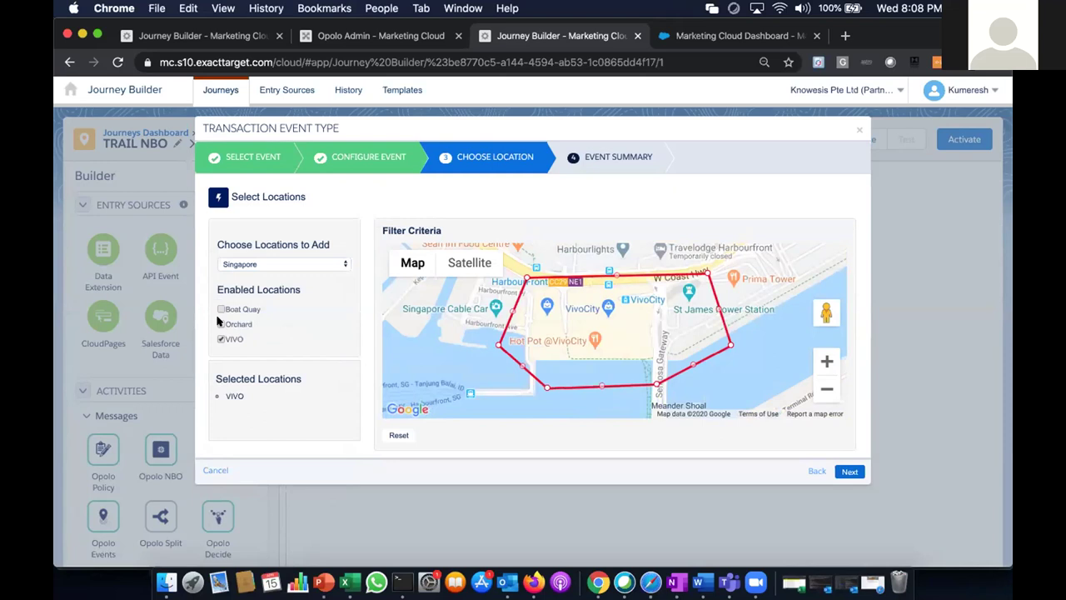
{"action": "left_click", "coordinate": [220, 324]}
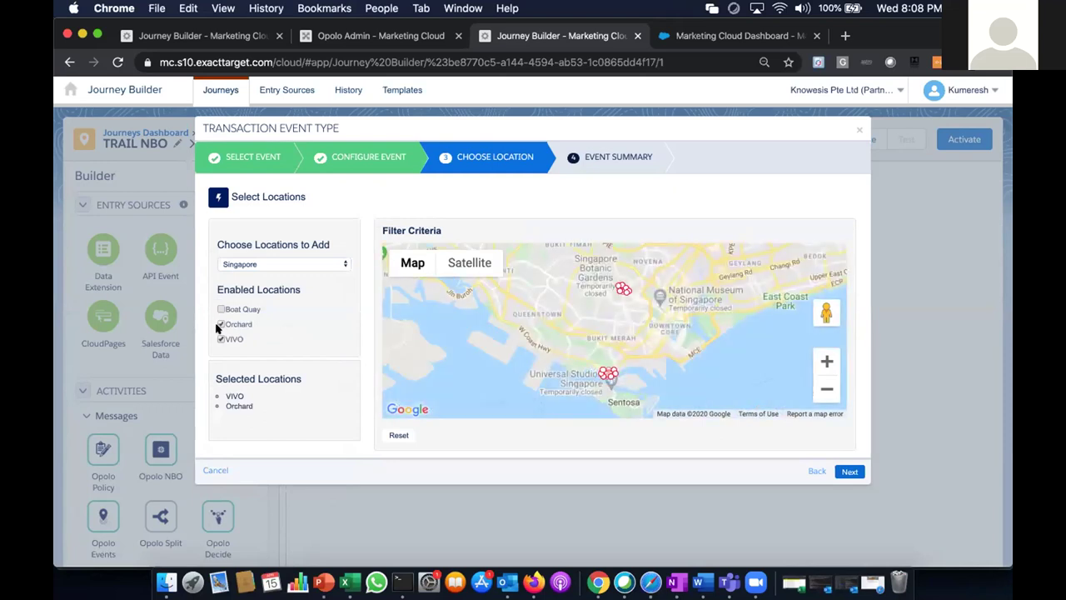
{"action": "left_click", "coordinate": [220, 324]}
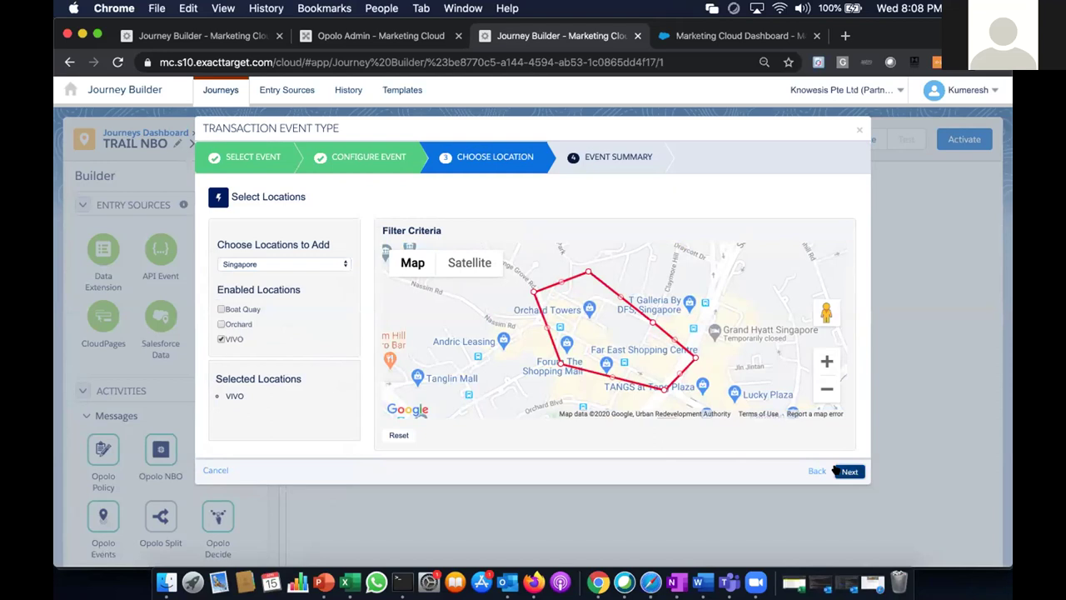
{"action": "left_click", "coordinate": [837, 471]}
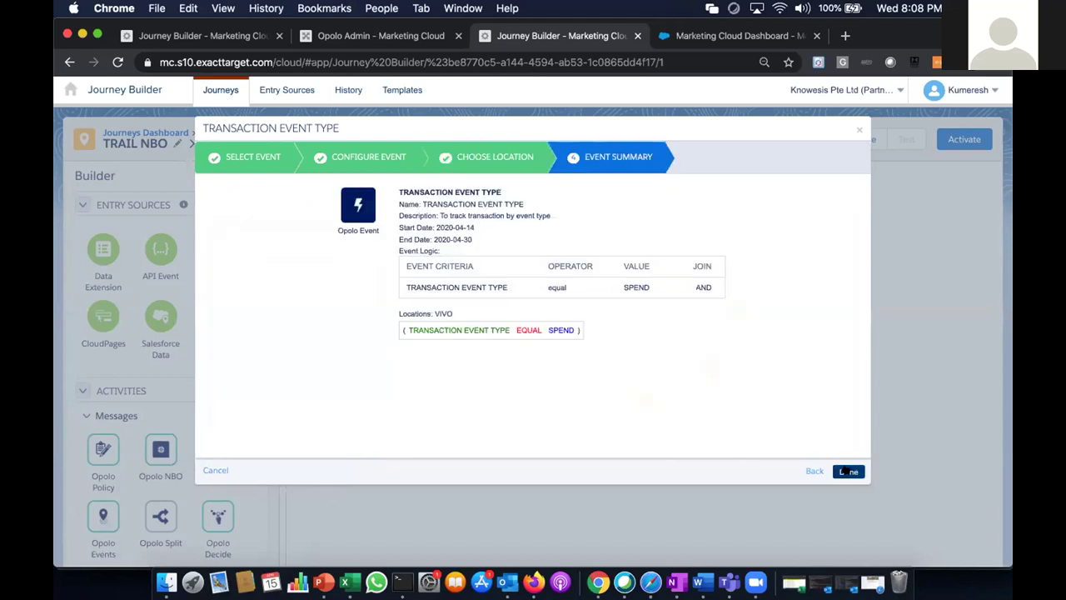
{"action": "left_click", "coordinate": [845, 472]}
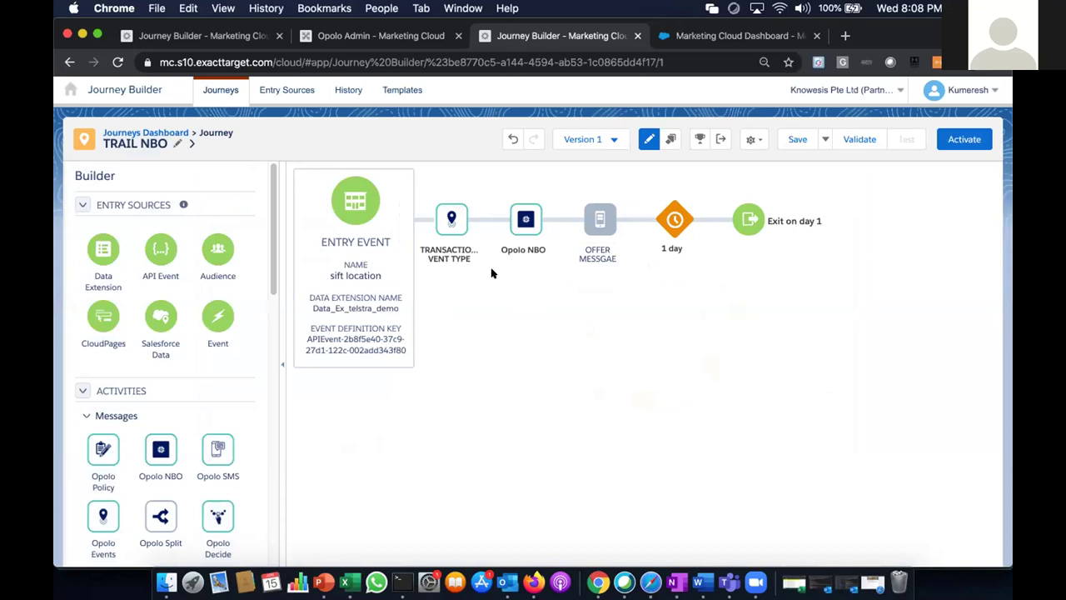
{"action": "scroll", "coordinate": [166, 359], "scroll_direction": "down", "scroll_amount": 5}
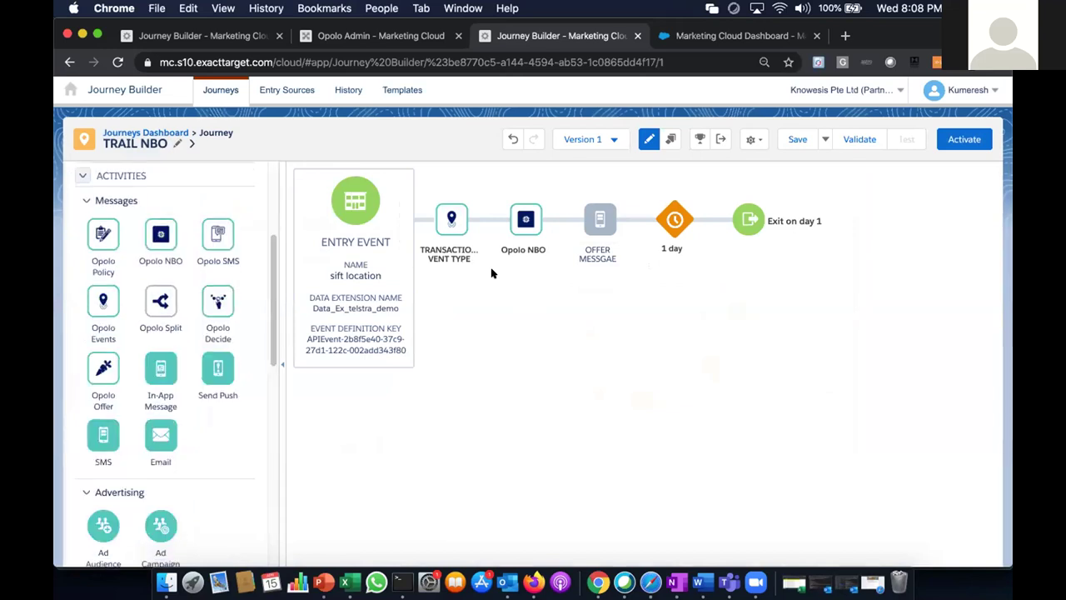
{"action": "left_click_drag", "start_coordinate": [103, 371], "coordinate": [500, 219]}
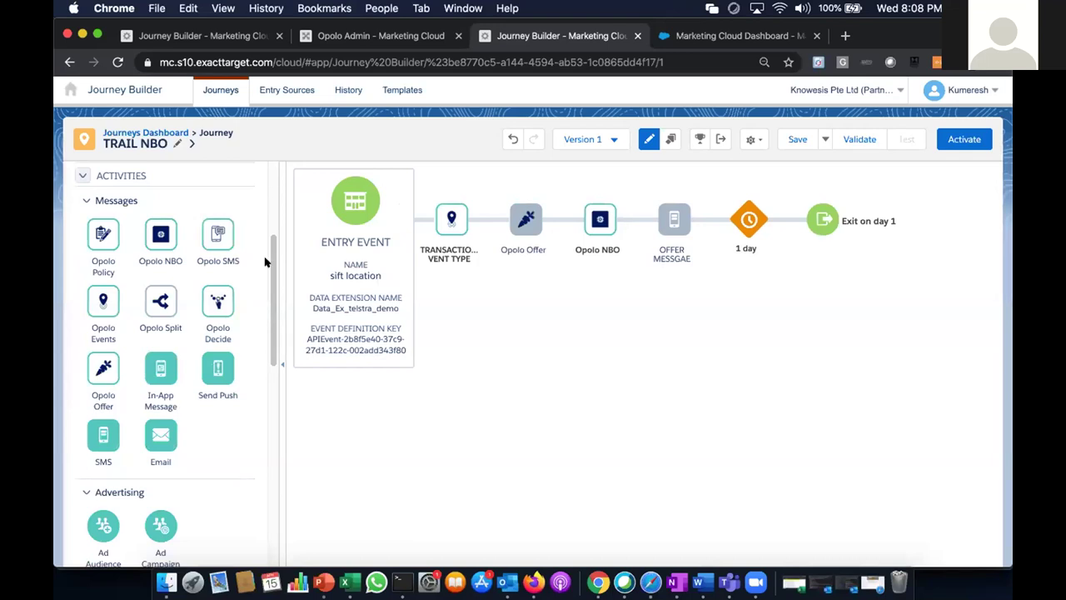
{"action": "mouse_move", "coordinate": [522, 218]}
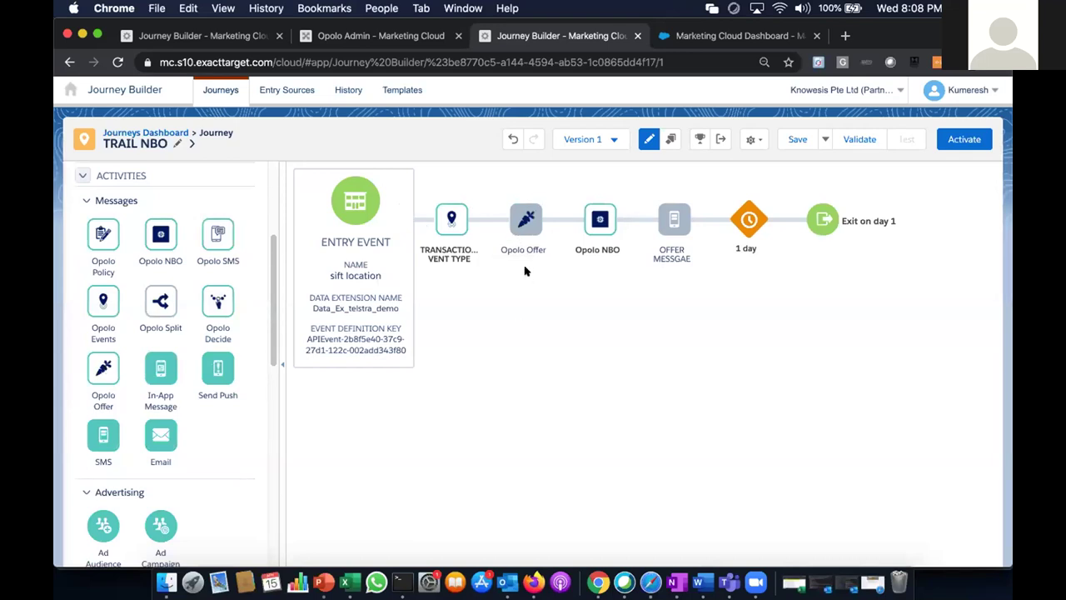
{"action": "left_click", "coordinate": [544, 201]}
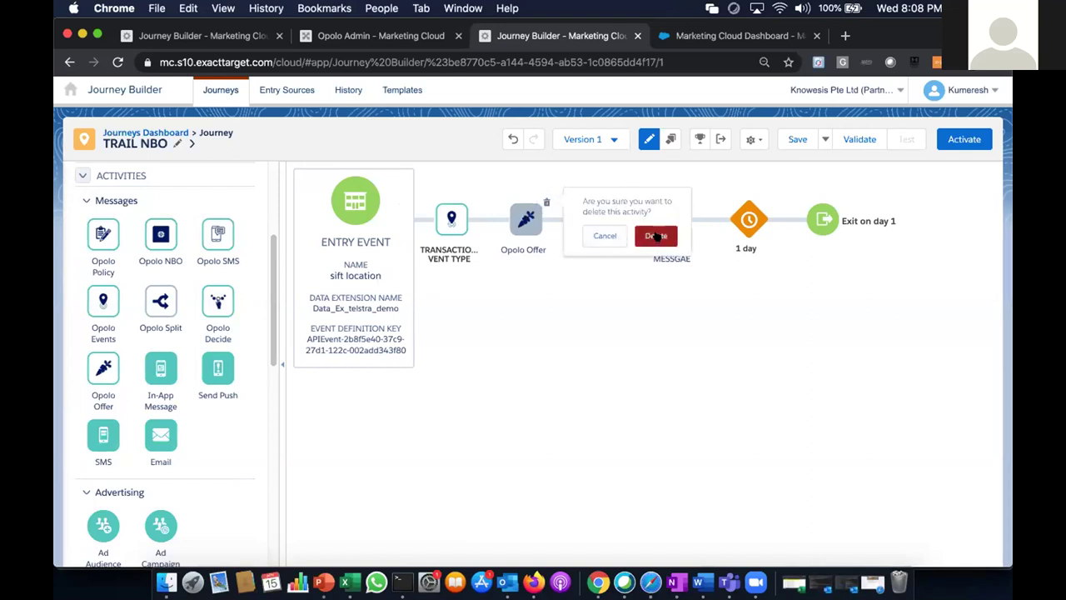
{"action": "left_click", "coordinate": [656, 235]}
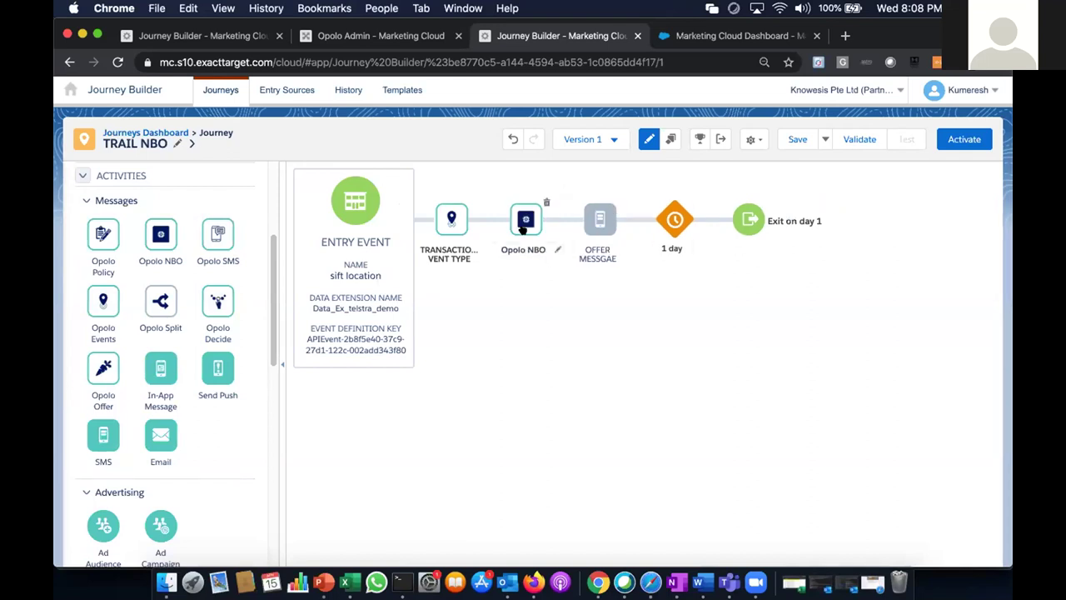
Step: Add an Opolo NBO activity right after the transaction event and set its model to NBO MODEL
{"action": "left_click_drag", "start_coordinate": [161, 234], "coordinate": [496, 222]}
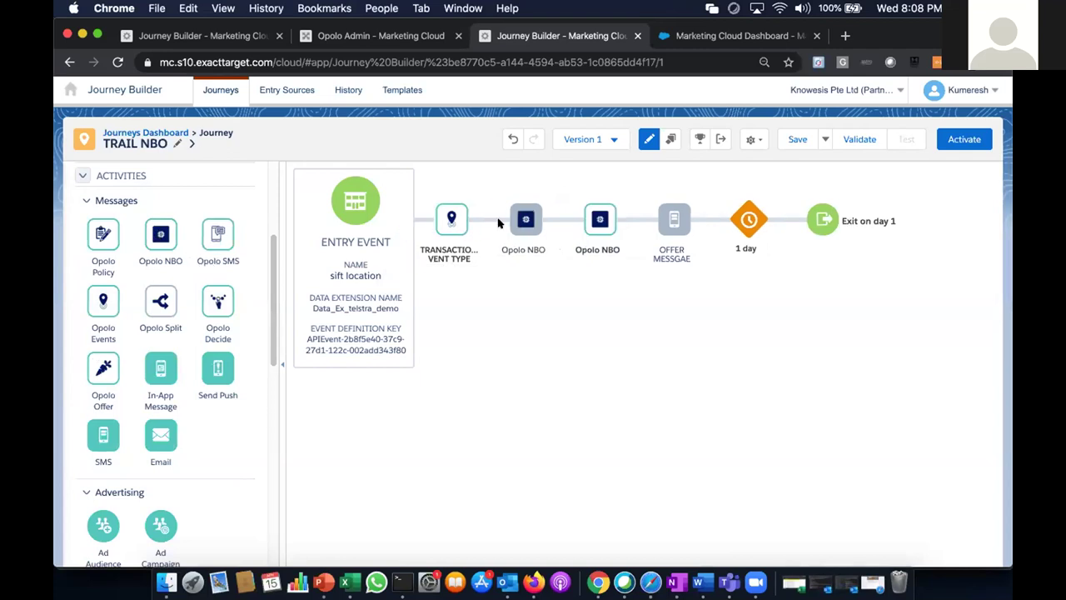
{"action": "left_click", "coordinate": [520, 223]}
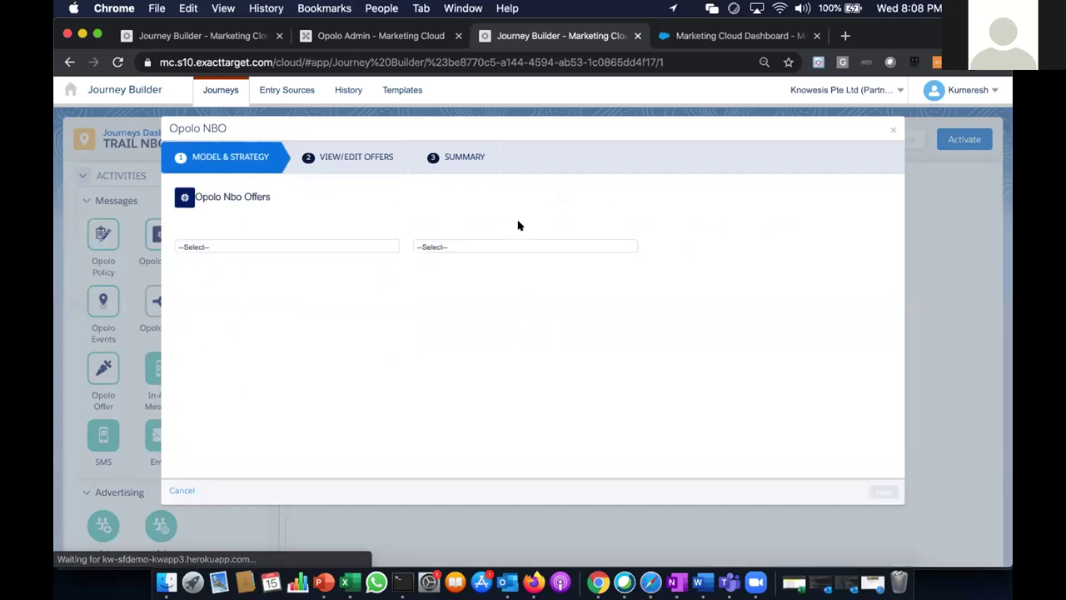
{"action": "left_click", "coordinate": [361, 246]}
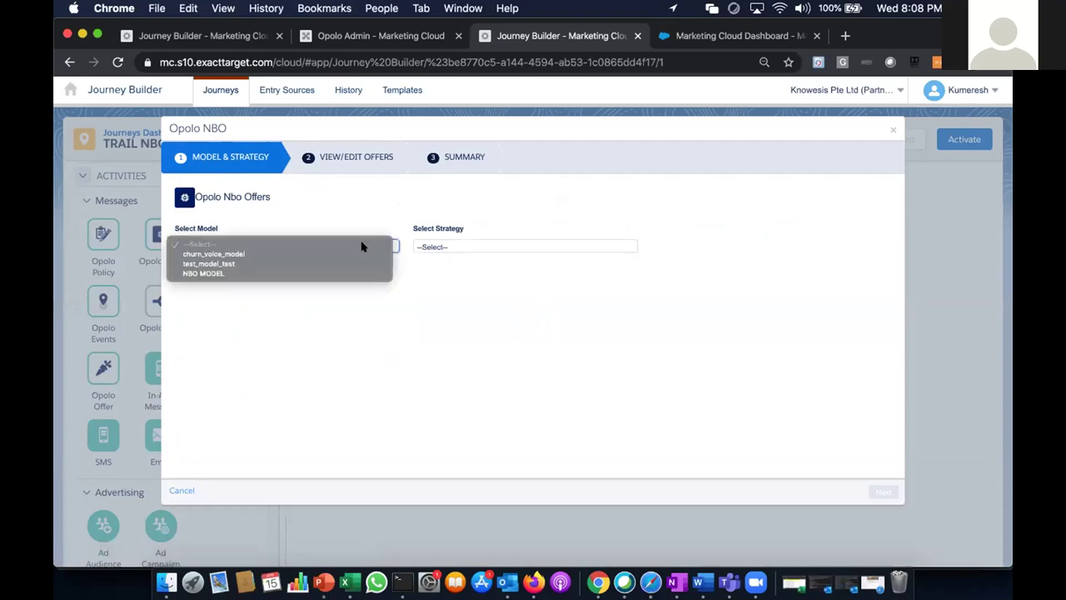
{"action": "left_click", "coordinate": [236, 274]}
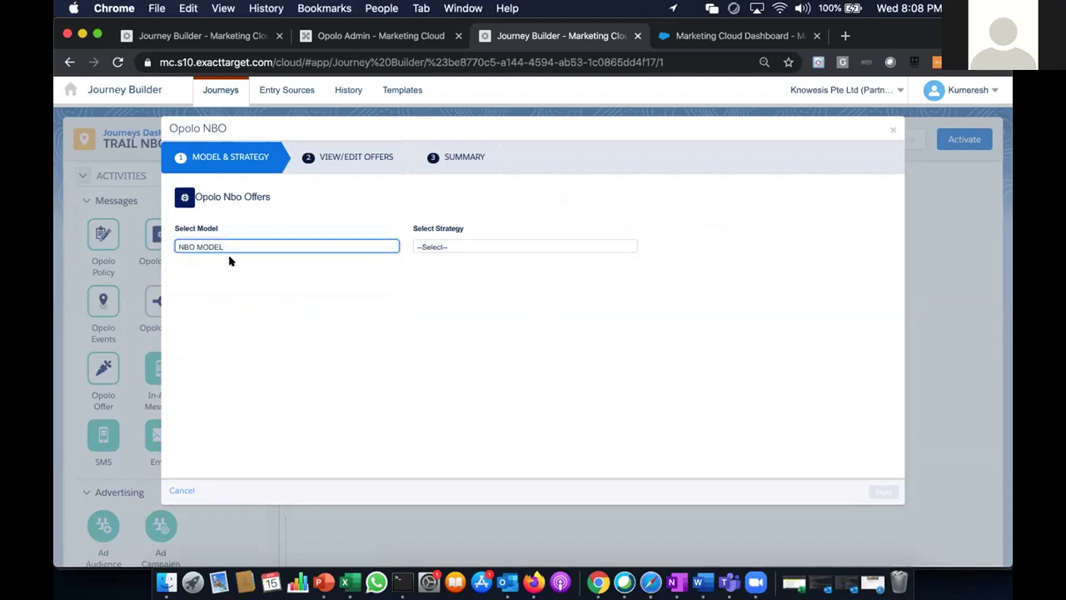
Step: Switch to Opolo Admin and open the Models list under Advanced Configuration
{"action": "left_click", "coordinate": [380, 35]}
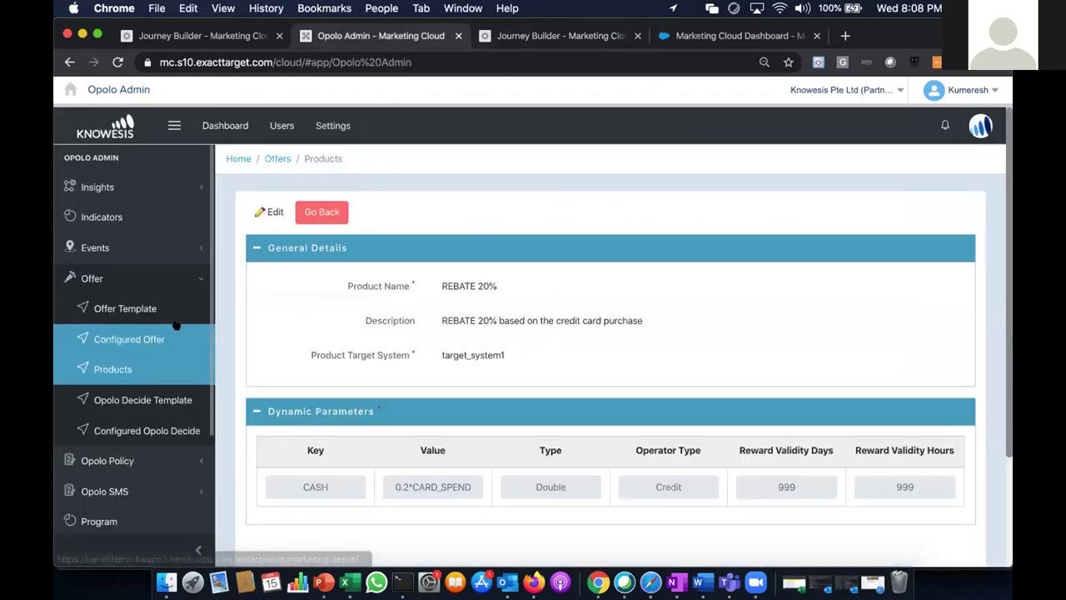
{"action": "scroll", "coordinate": [169, 360], "scroll_direction": "down", "scroll_amount": 4}
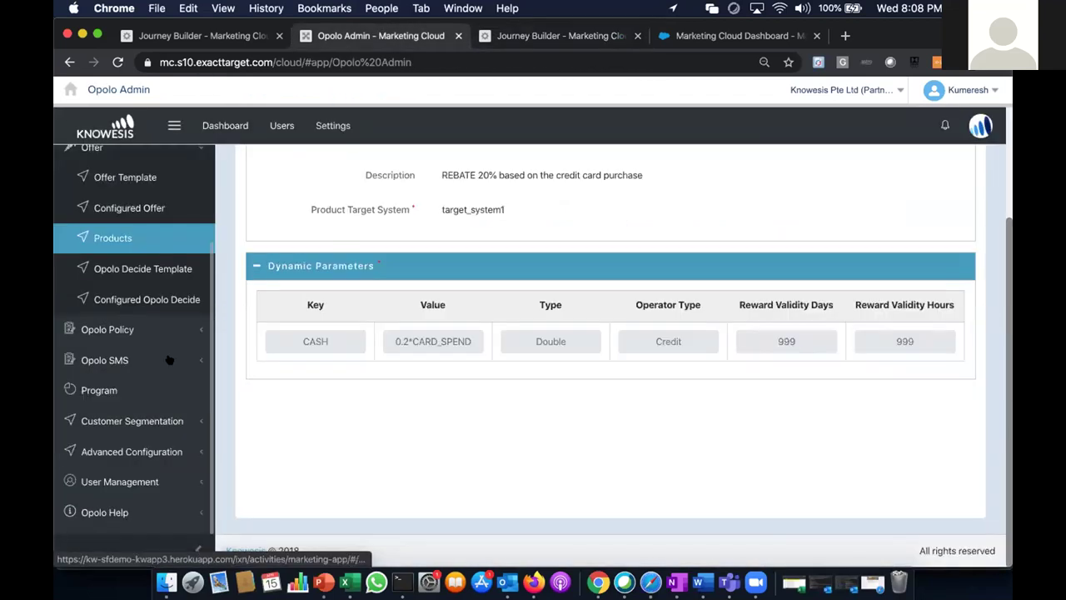
{"action": "left_click", "coordinate": [123, 453]}
{"action": "scroll", "coordinate": [123, 450], "scroll_direction": "down", "scroll_amount": 5}
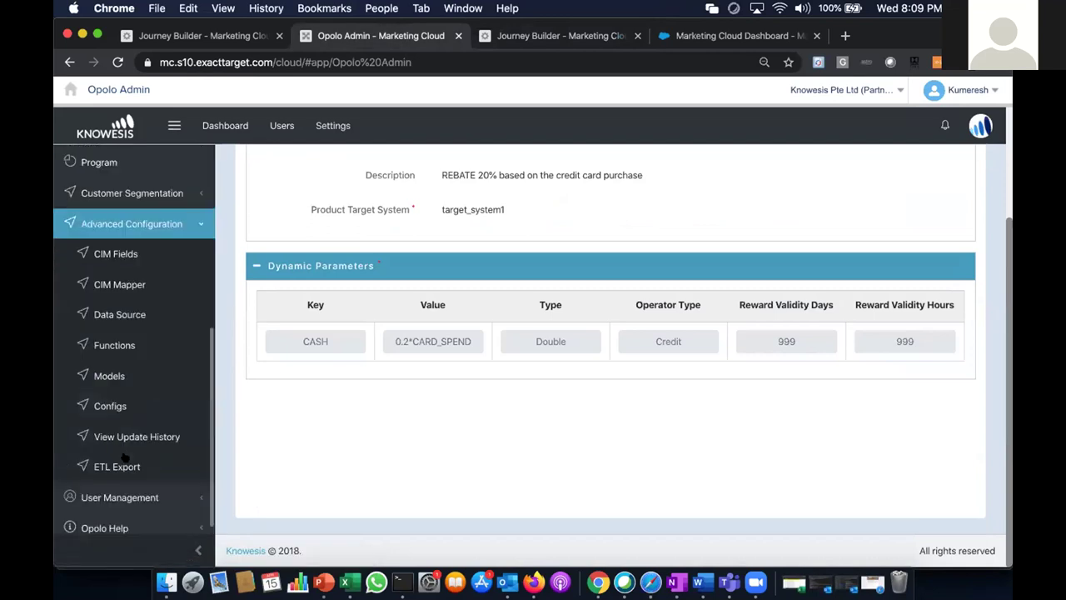
{"action": "left_click", "coordinate": [120, 374]}
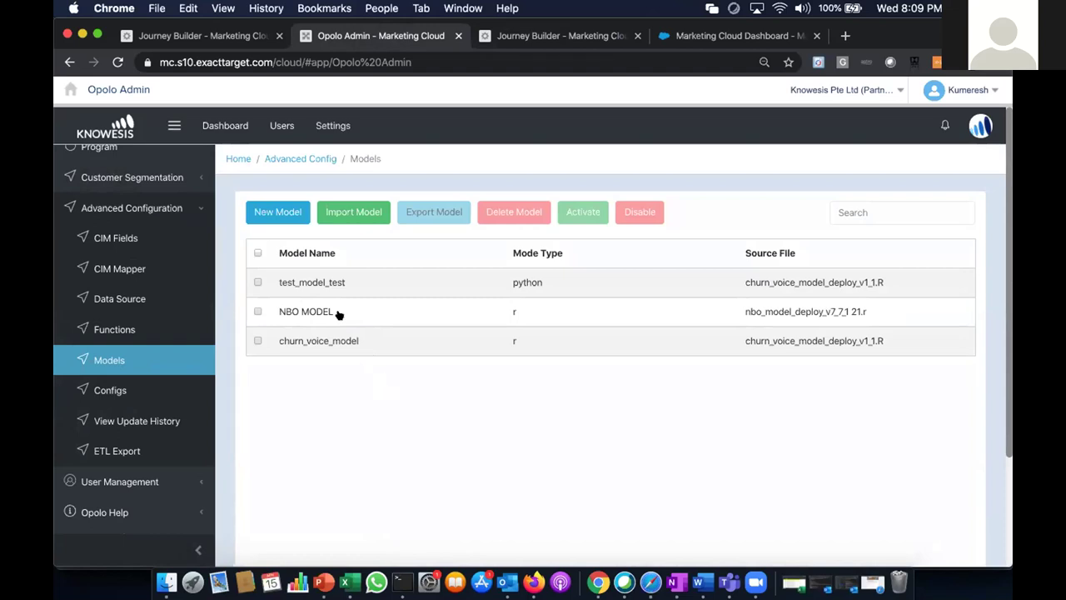
Step: Look at the model import file chooser, cancel it and open the NBO MODEL definition
{"action": "left_click", "coordinate": [280, 215]}
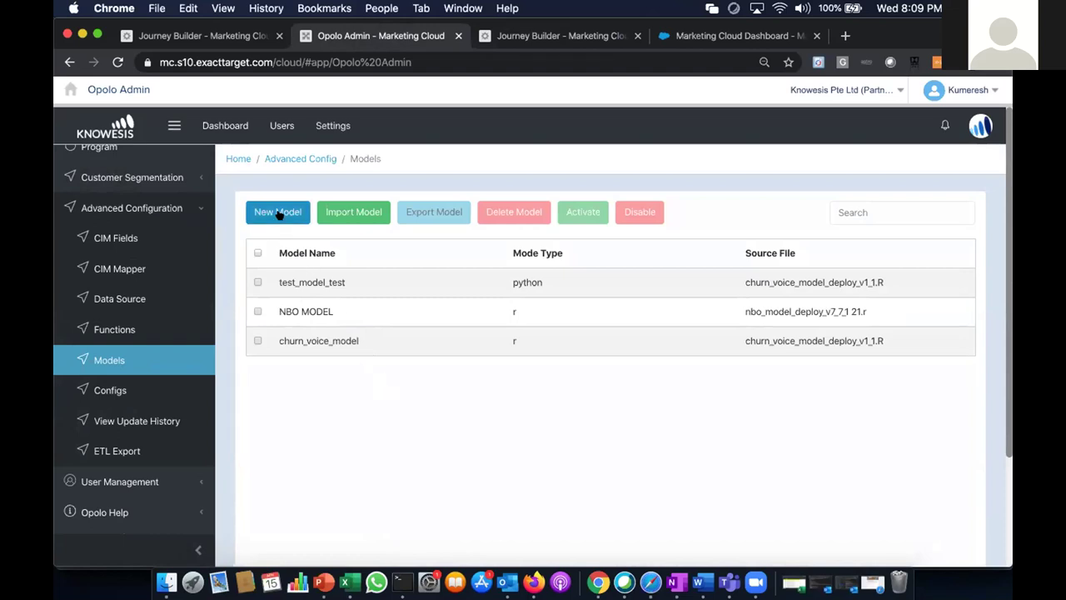
{"action": "left_click", "coordinate": [342, 215]}
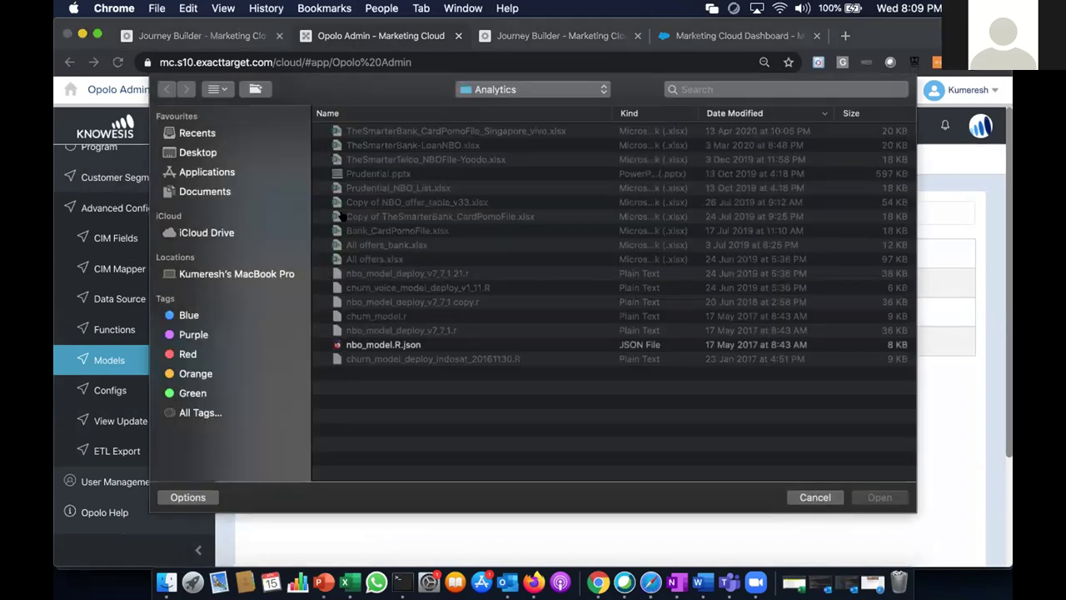
{"action": "key", "text": "Escape"}
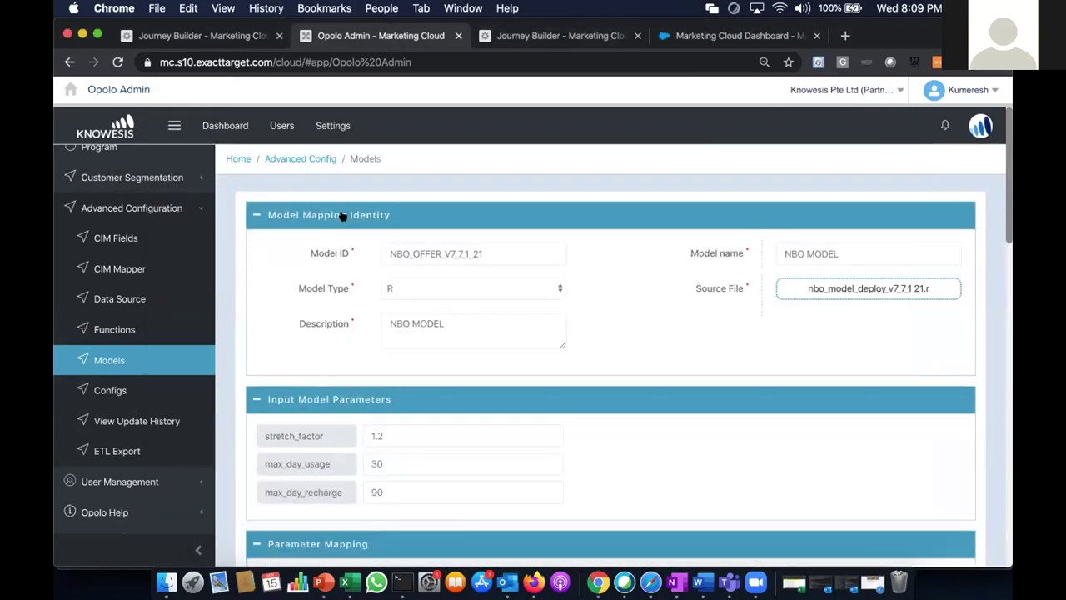
Step: Examine NBO MODEL's type options, source file choices and parameter lists, keeping type R and the existing source file
{"action": "left_click", "coordinate": [297, 298]}
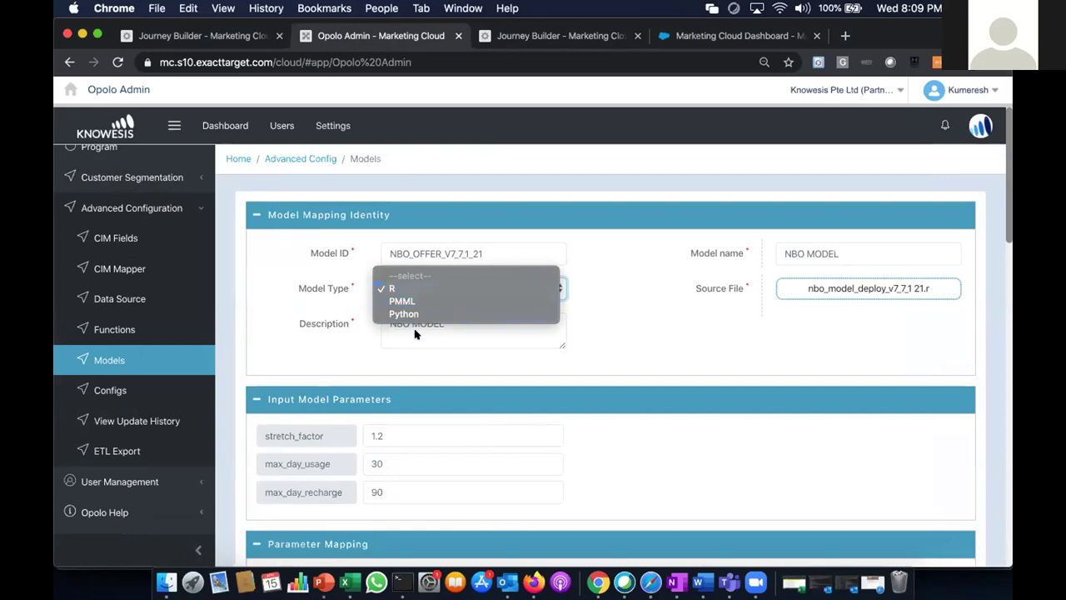
{"action": "left_click", "coordinate": [421, 288]}
{"action": "left_click", "coordinate": [837, 289]}
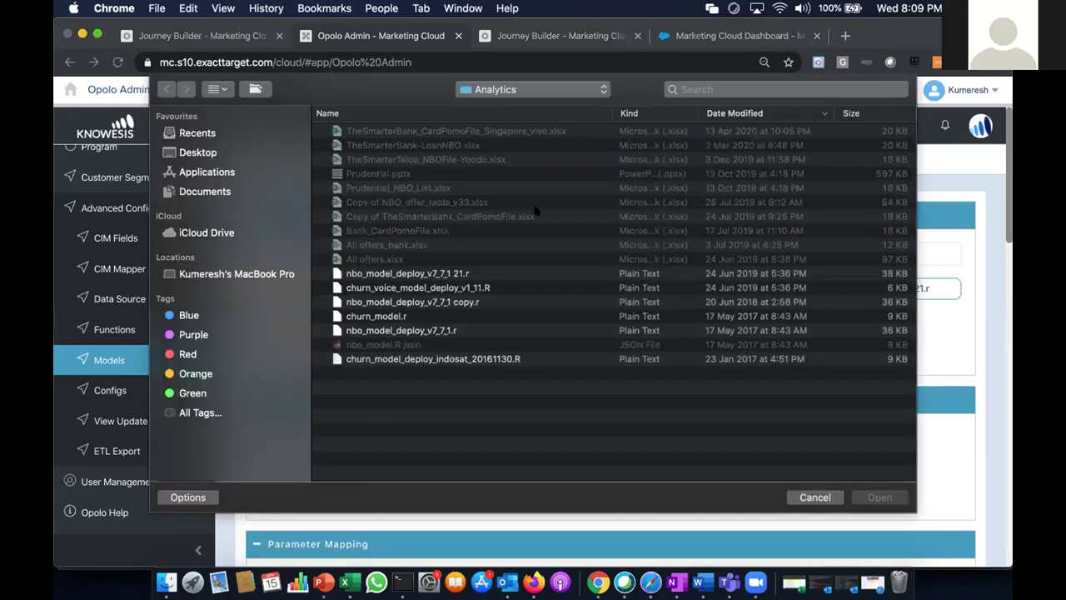
{"action": "left_click", "coordinate": [458, 274]}
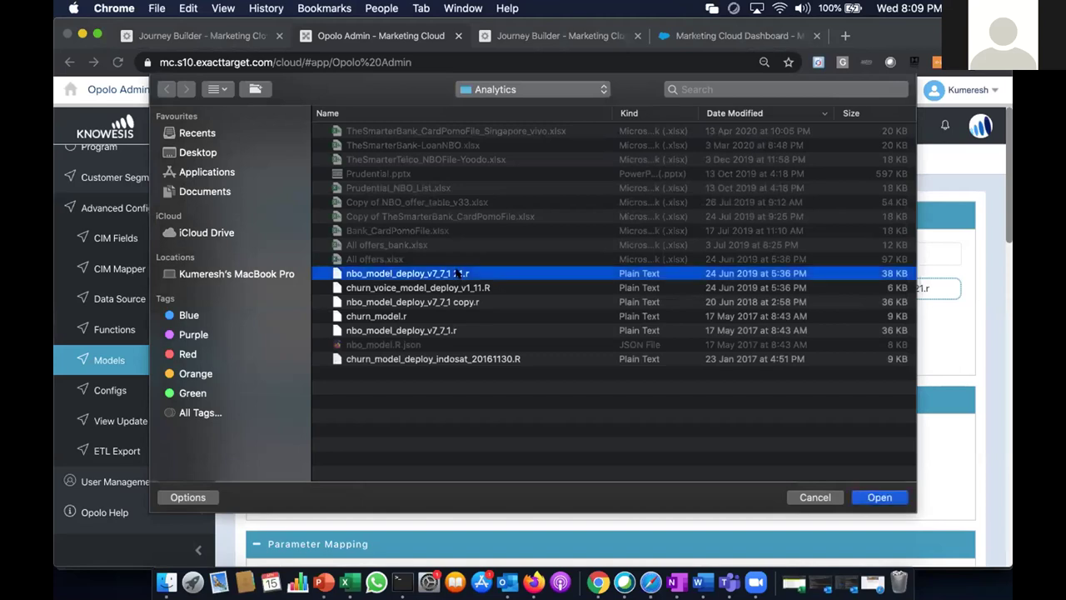
{"action": "left_click", "coordinate": [829, 497]}
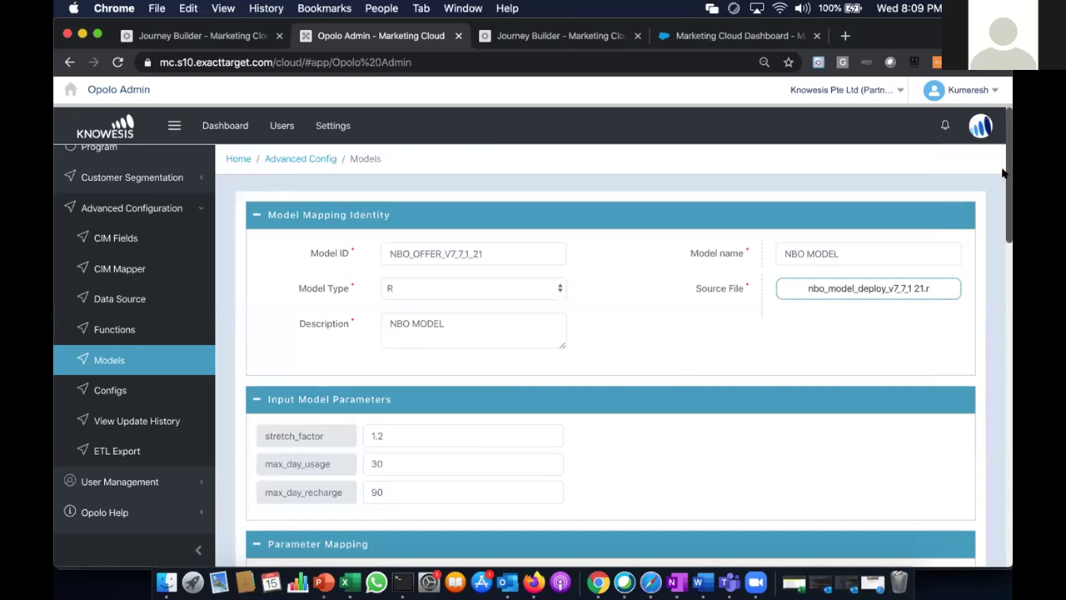
{"action": "left_click_drag", "start_coordinate": [1006, 171], "coordinate": [1006, 191]}
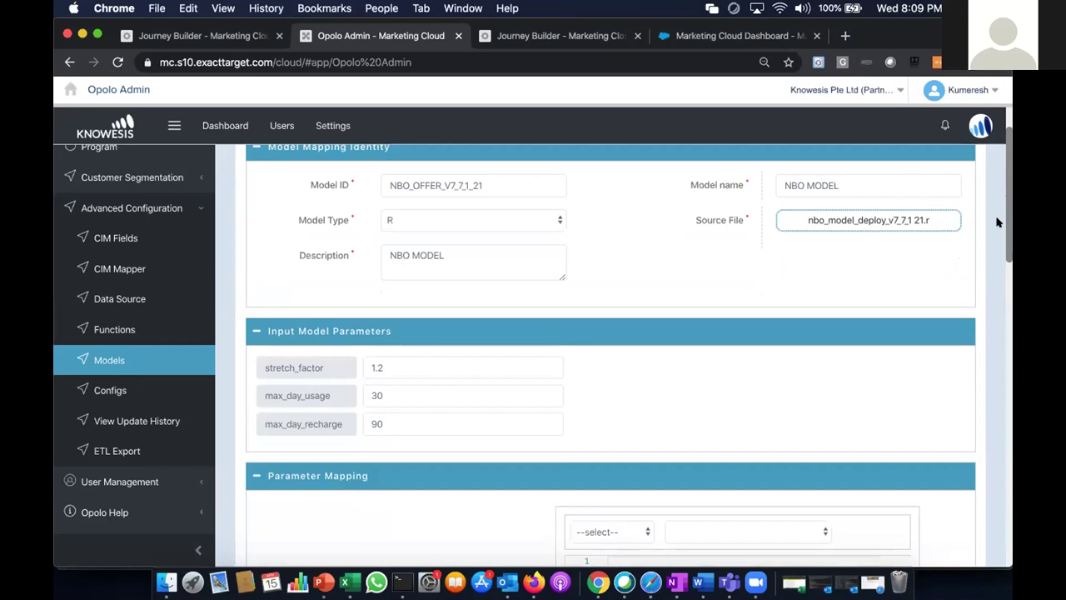
{"action": "left_click_drag", "start_coordinate": [1006, 234], "coordinate": [998, 461]}
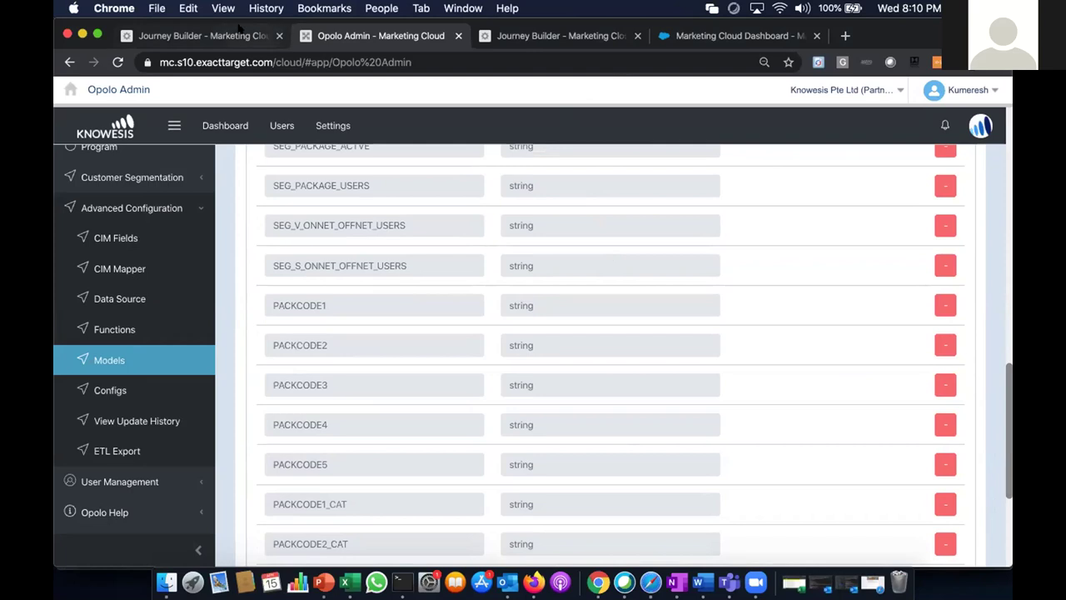
Step: Return to the TRAIL NBO journey, set the Opolo NBO strategy to CrossSell and load its offers from TheSmarterBank_CardPomoFile_Singapore_vivo.xlsx
{"action": "left_click_drag", "start_coordinate": [109, 32], "coordinate": [157, 25]}
{"action": "key", "text": "ctrl+Tab"}
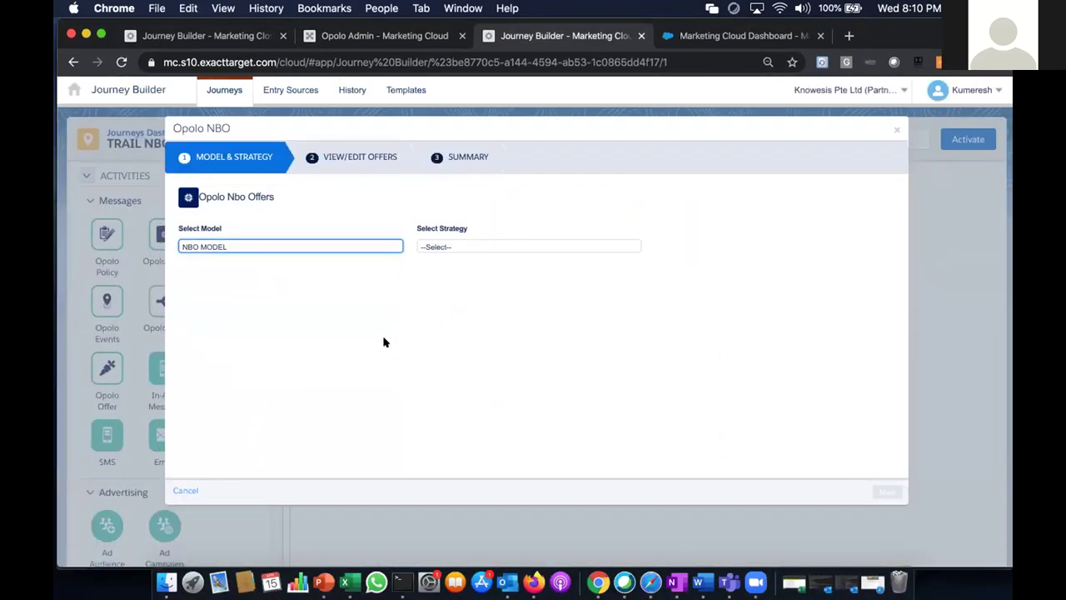
{"action": "left_click", "coordinate": [468, 244]}
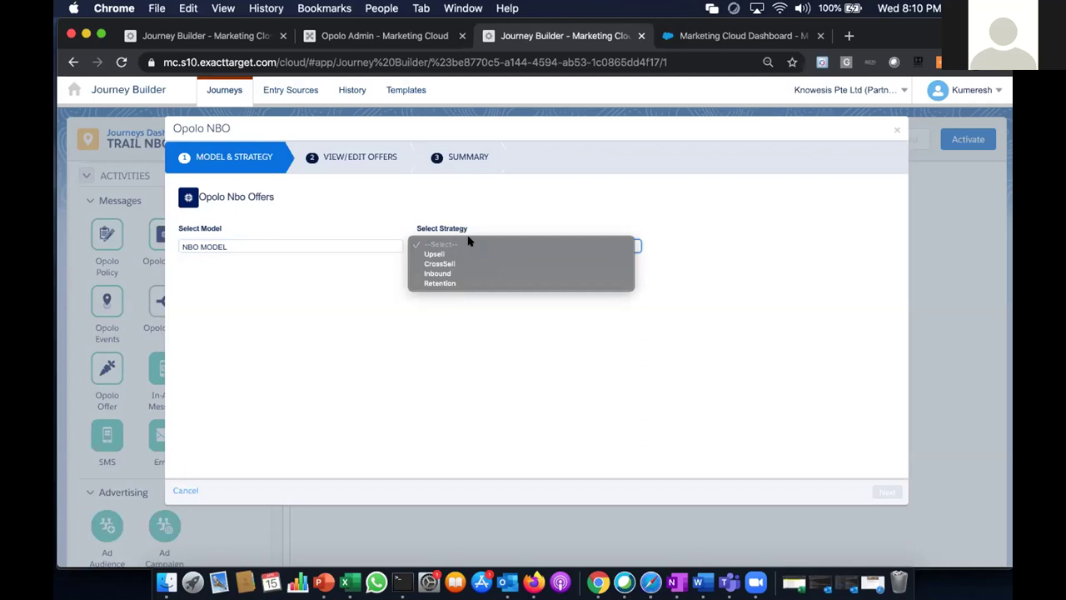
{"action": "left_click", "coordinate": [453, 263]}
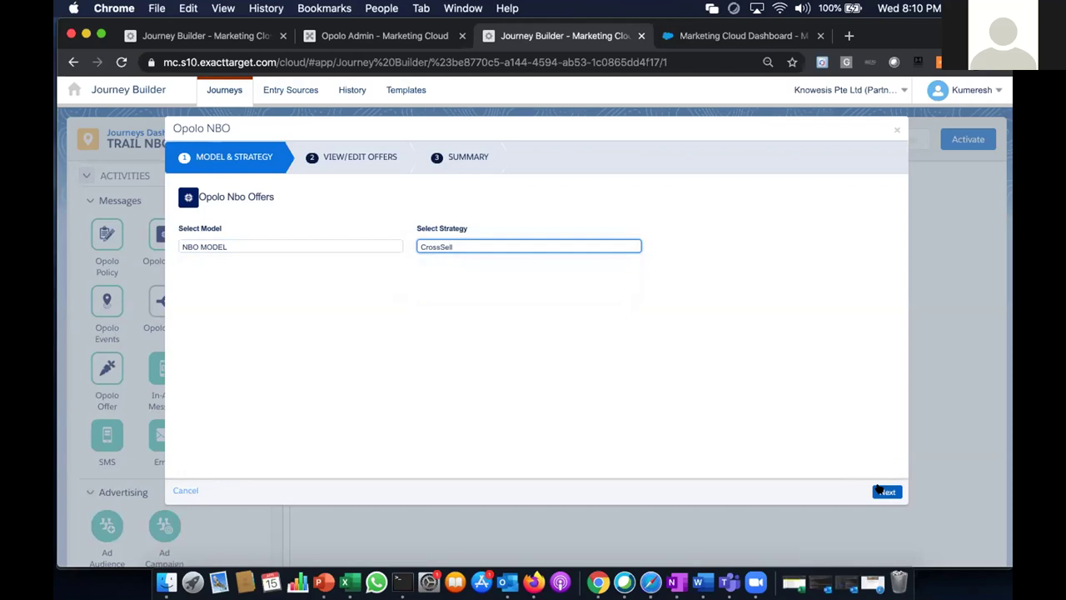
{"action": "left_click", "coordinate": [883, 491]}
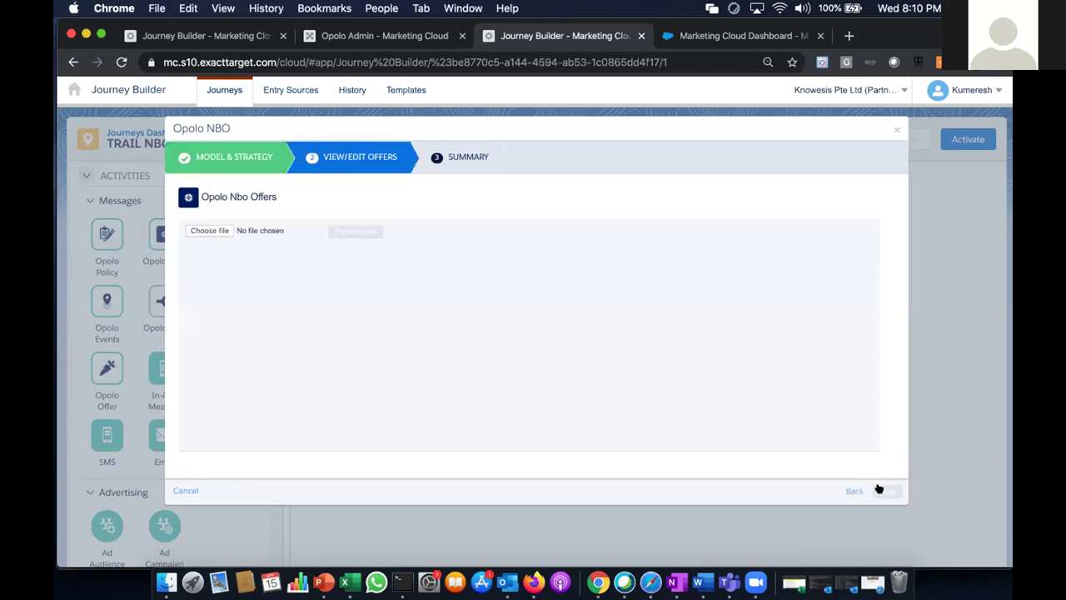
{"action": "left_click", "coordinate": [209, 230]}
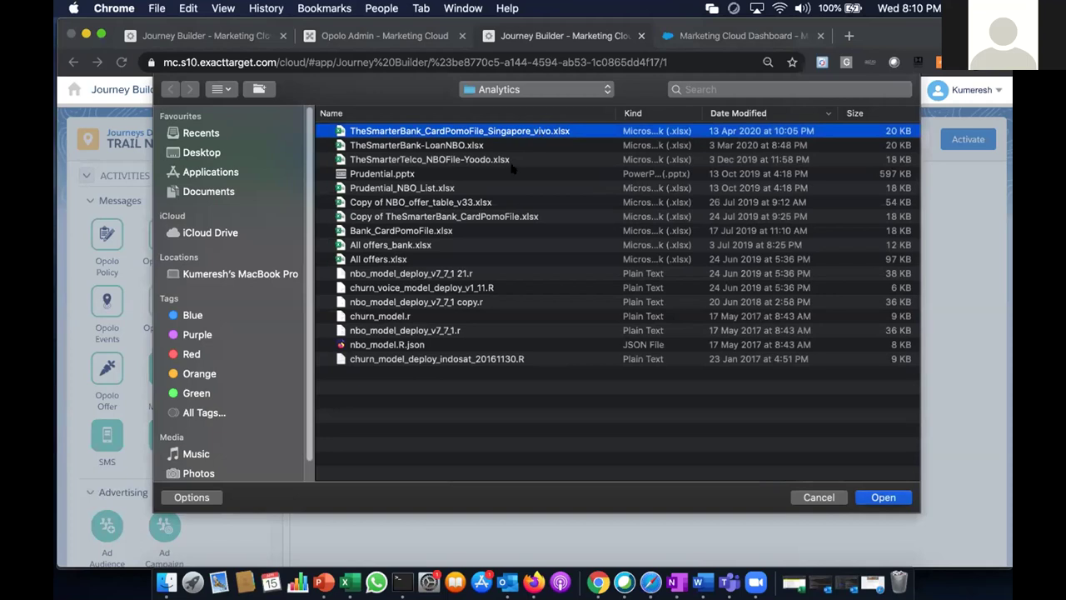
{"action": "left_click", "coordinate": [883, 497]}
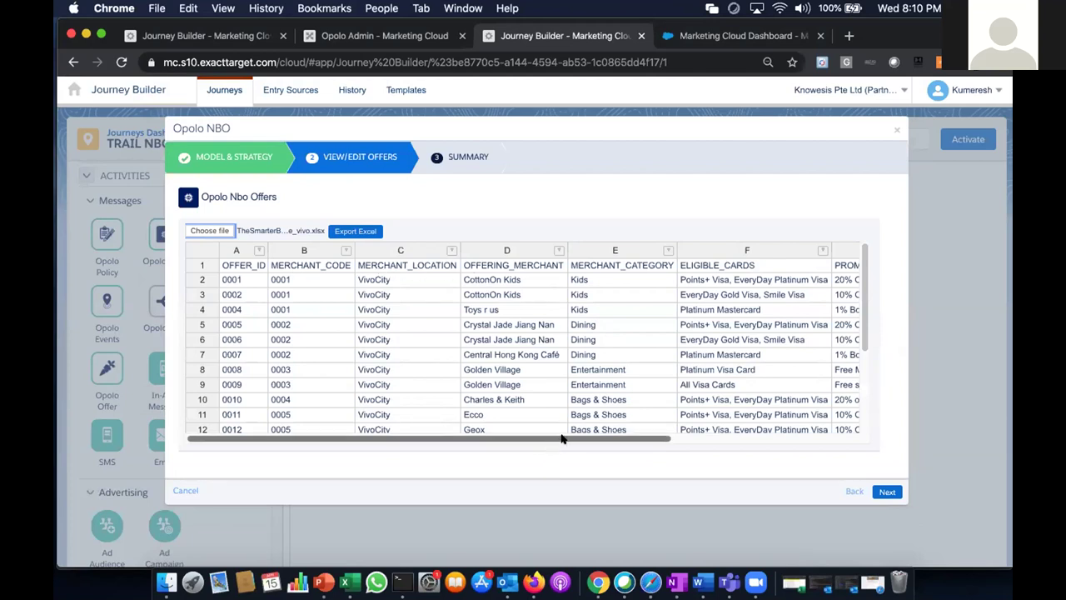
Step: Examine the loaded offers' merchant, eligible card and promo detail columns, and complete the Opolo NBO setup
{"action": "left_click_drag", "start_coordinate": [562, 439], "coordinate": [841, 440]}
{"action": "scroll", "coordinate": [841, 440], "scroll_direction": "left", "scroll_amount": 10}
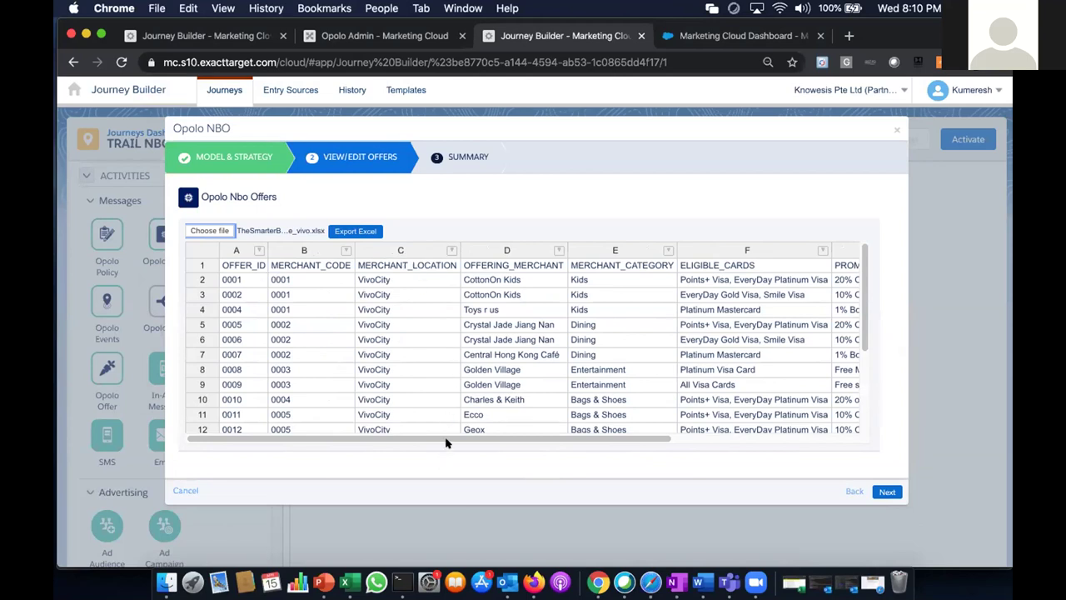
{"action": "left_click_drag", "start_coordinate": [453, 438], "coordinate": [574, 441]}
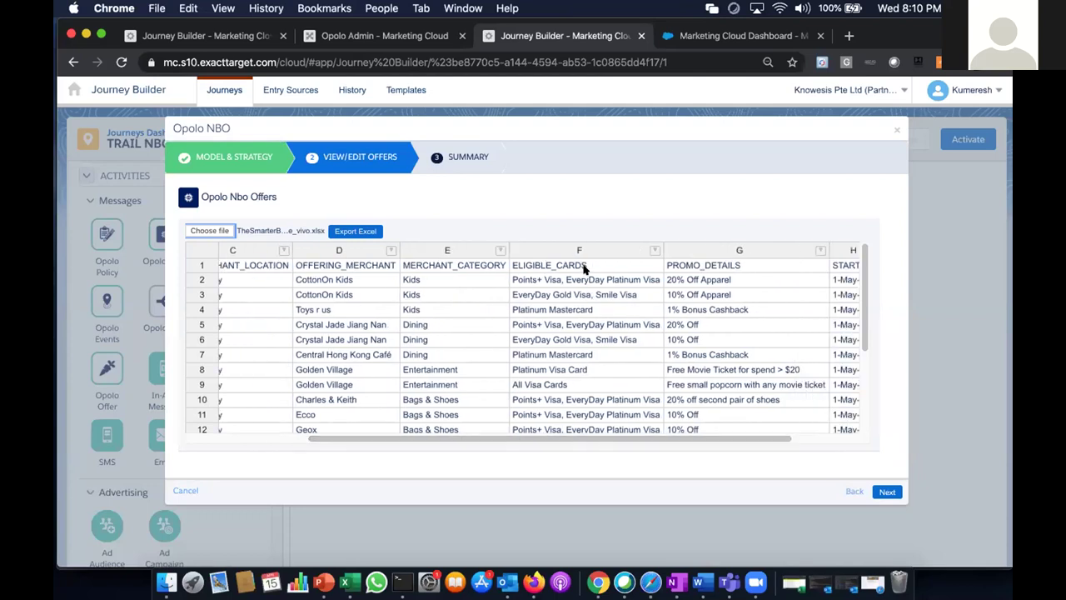
{"action": "left_click_drag", "start_coordinate": [705, 439], "coordinate": [864, 421]}
{"action": "scroll", "coordinate": [775, 429], "scroll_direction": "left", "scroll_amount": 10}
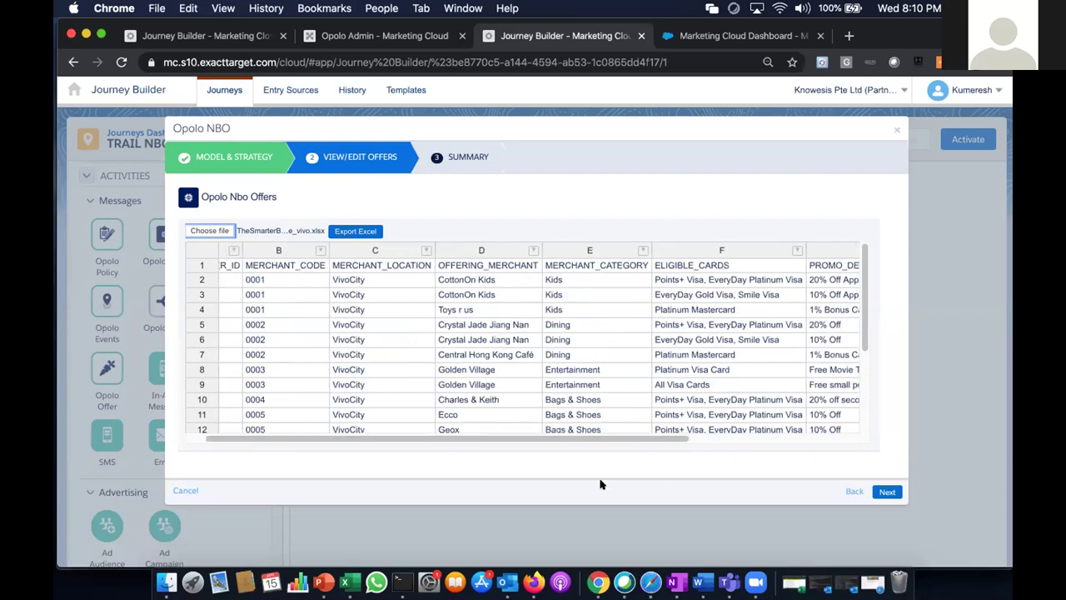
{"action": "left_click", "coordinate": [194, 340]}
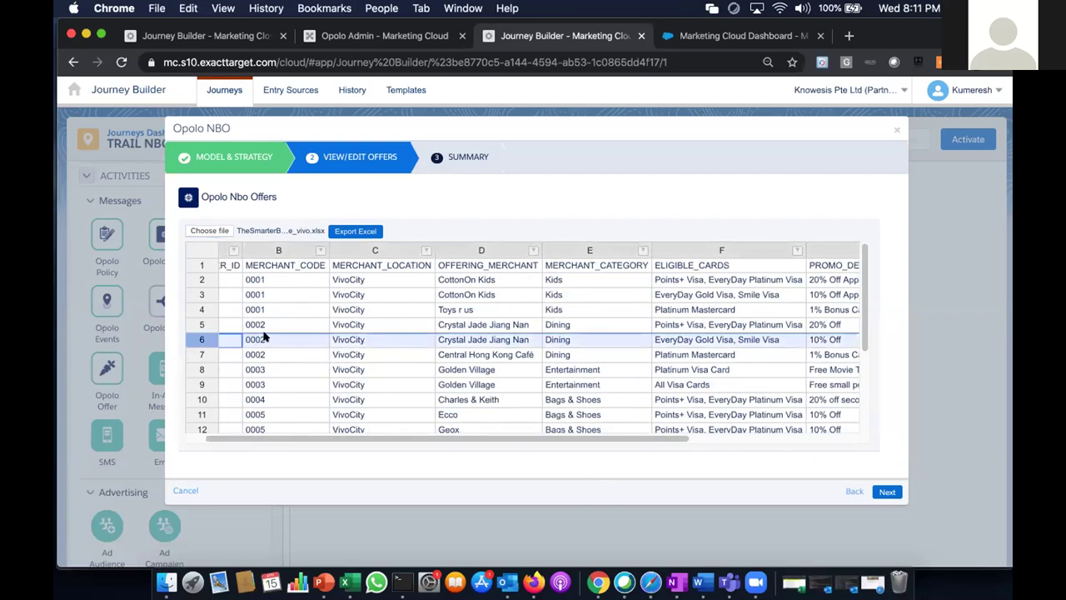
{"action": "left_click", "coordinate": [887, 491]}
{"action": "left_click", "coordinate": [888, 491]}
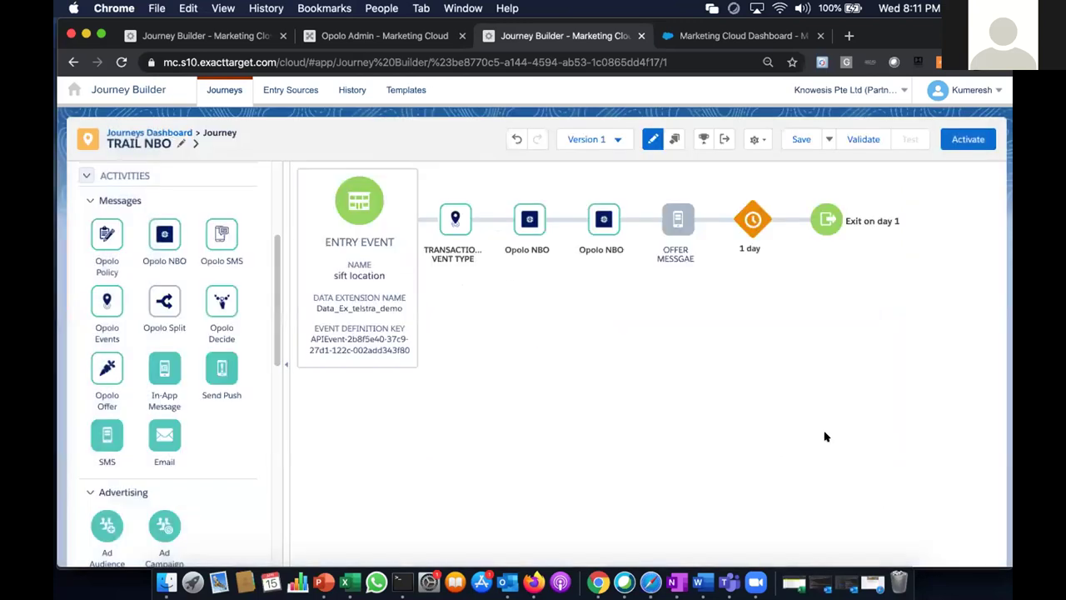
Step: Delete the duplicate Opolo NBO activity and add an Email activity between the offer message and the 1 day wait
{"action": "mouse_move", "coordinate": [686, 229]}
{"action": "left_click", "coordinate": [625, 203]}
{"action": "left_click", "coordinate": [717, 237]}
{"action": "left_click_drag", "start_coordinate": [162, 435], "coordinate": [667, 223]}
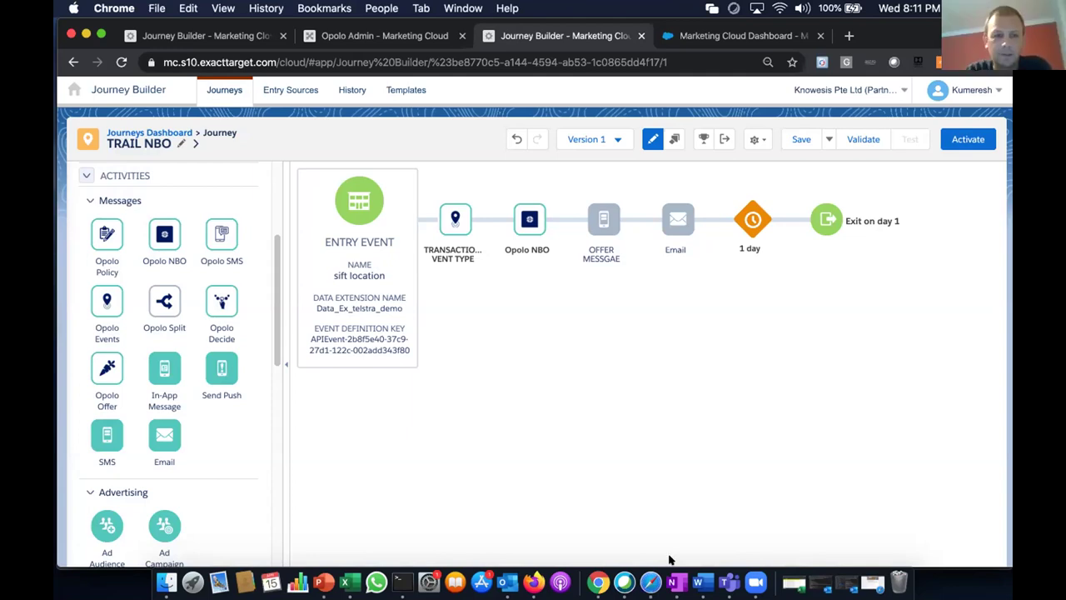
{"action": "left_click", "coordinate": [755, 581]}
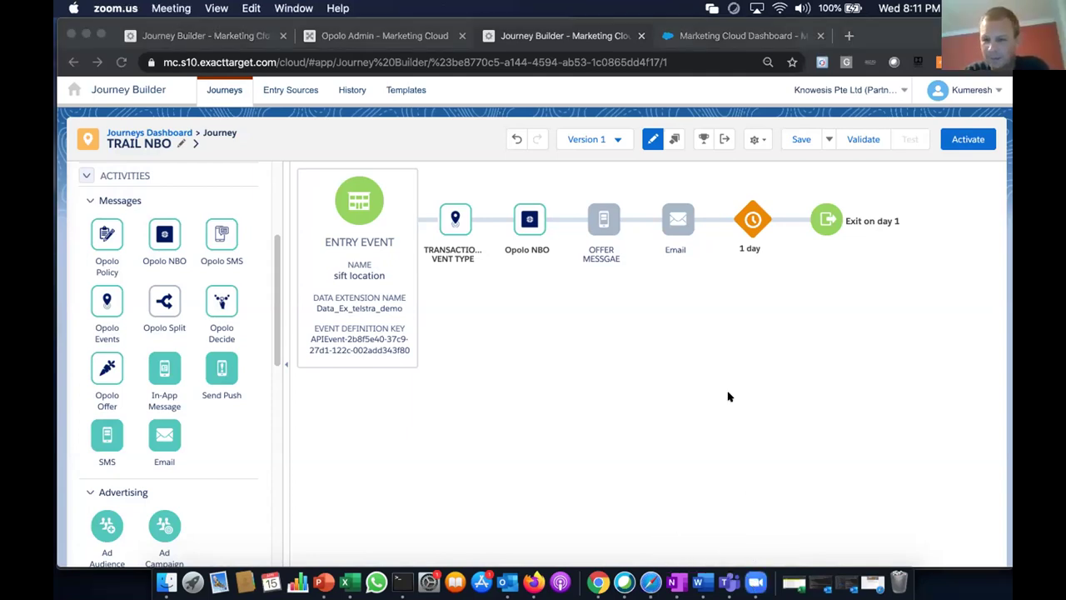